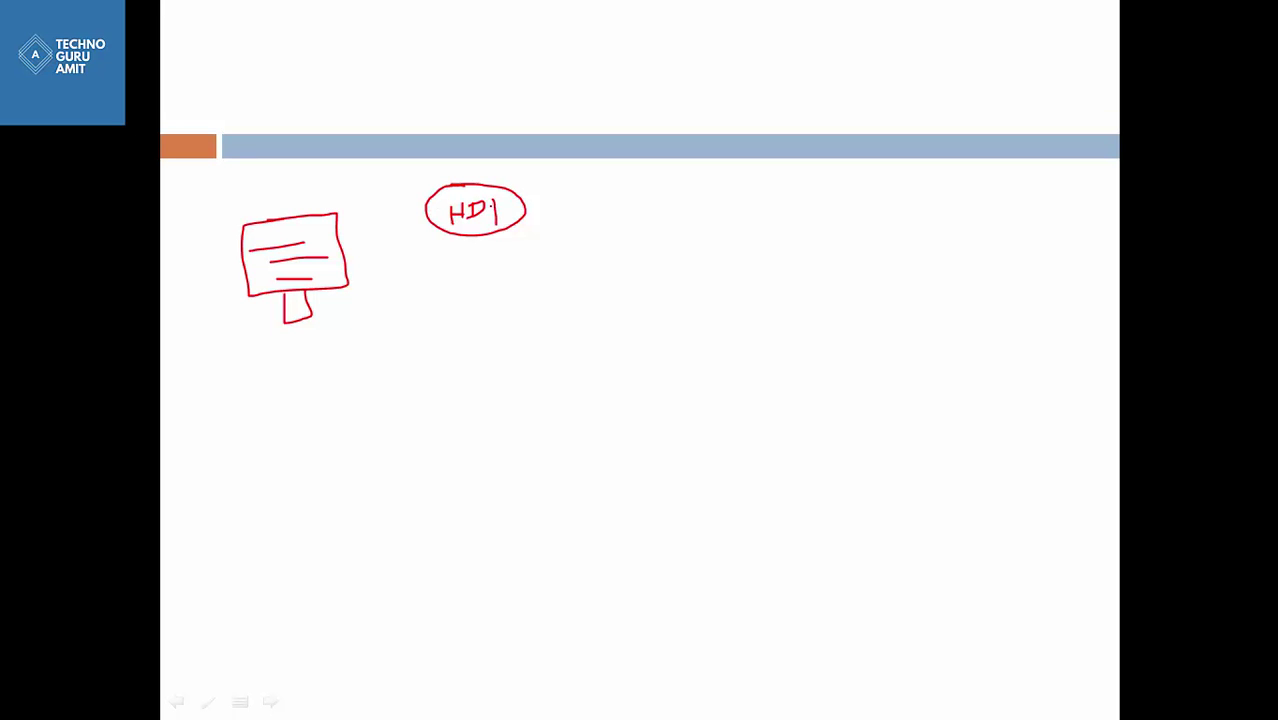
# - Draw arrows back and forth between the sketched computer and the HDD, and write "WWW" with a dash under the computer
pyautogui.moveTo(320, 258)
pyautogui.mouseDown()
pyautogui.moveTo(356, 170)
pyautogui.moveTo(418, 199)
pyautogui.moveTo(436, 180)
pyautogui.mouseUp()
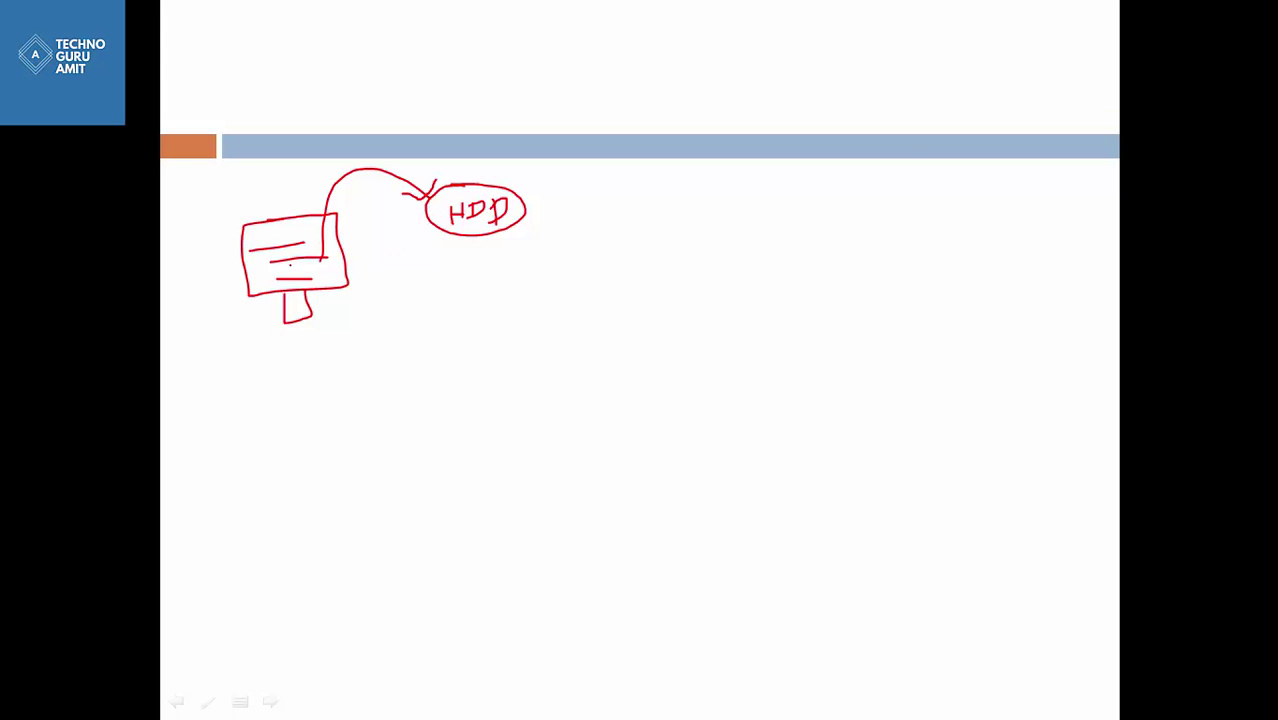
pyautogui.moveTo(211, 372)
pyautogui.mouseDown()
pyautogui.moveTo(220, 384)
pyautogui.moveTo(306, 337)
pyautogui.moveTo(360, 338)
pyautogui.mouseUp()
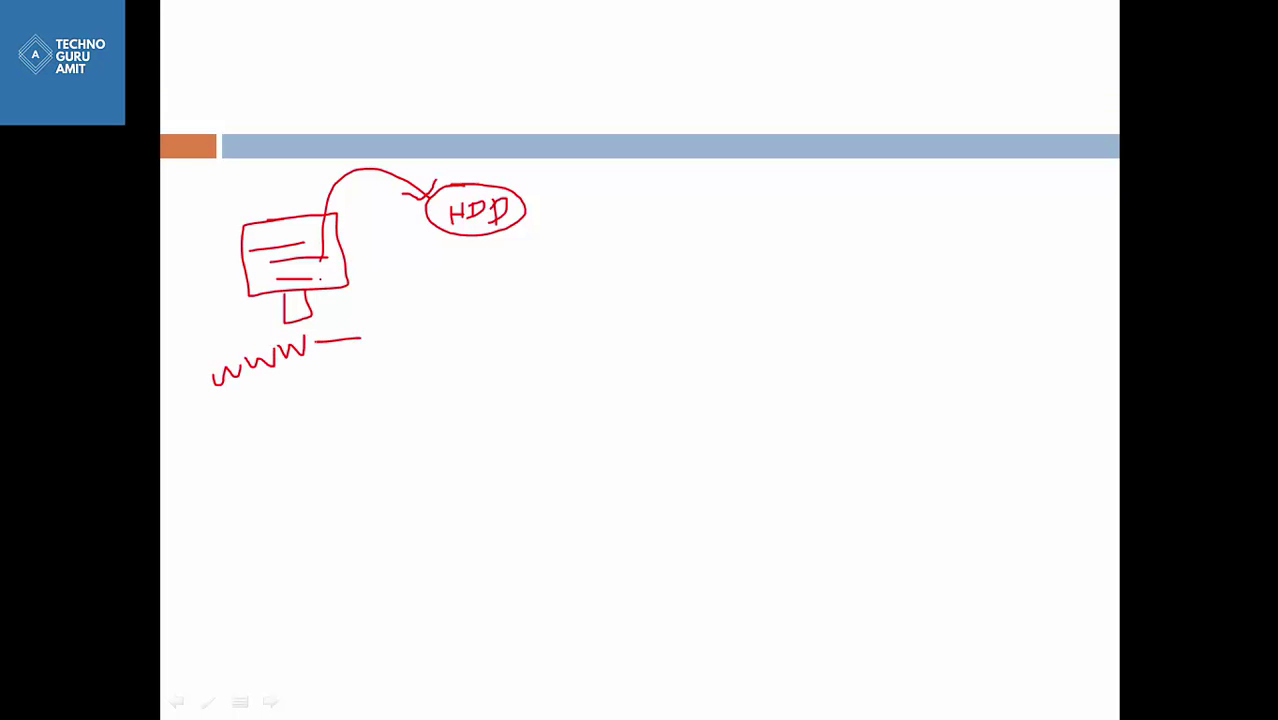
pyautogui.moveTo(320, 284)
pyautogui.mouseDown()
pyautogui.moveTo(326, 236)
pyautogui.moveTo(412, 170)
pyautogui.moveTo(436, 192)
pyautogui.moveTo(402, 218)
pyautogui.moveTo(316, 240)
pyautogui.moveTo(318, 272)
pyautogui.mouseUp()
pyautogui.click(438, 217)
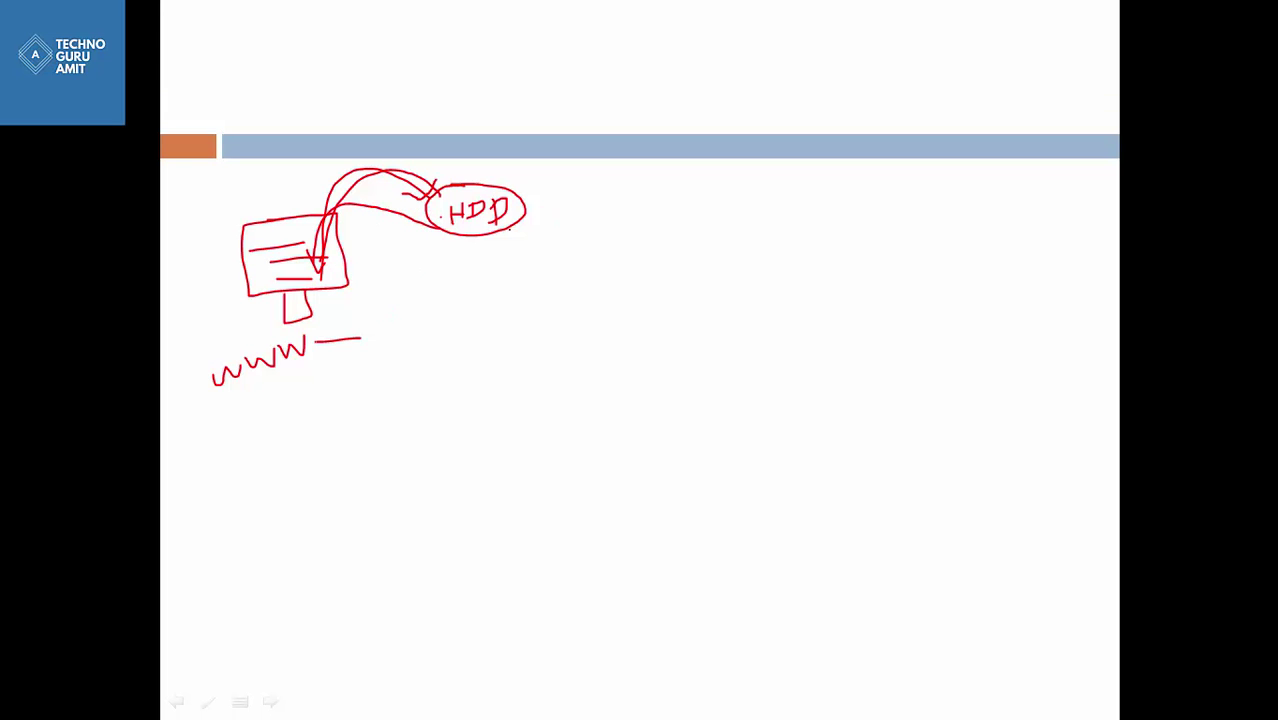
# - Write the underlined label "Hosting" beside the HDD circle and add a check mark between them
pyautogui.moveTo(542, 215)
pyautogui.mouseDown()
pyautogui.moveTo(545, 226)
pyautogui.moveTo(534, 222)
pyautogui.moveTo(576, 189)
pyautogui.moveTo(594, 226)
pyautogui.moveTo(643, 189)
pyautogui.moveTo(643, 212)
pyautogui.moveTo(676, 196)
pyautogui.moveTo(688, 212)
pyautogui.moveTo(740, 199)
pyautogui.moveTo(757, 222)
pyautogui.moveTo(728, 212)
pyautogui.mouseUp()
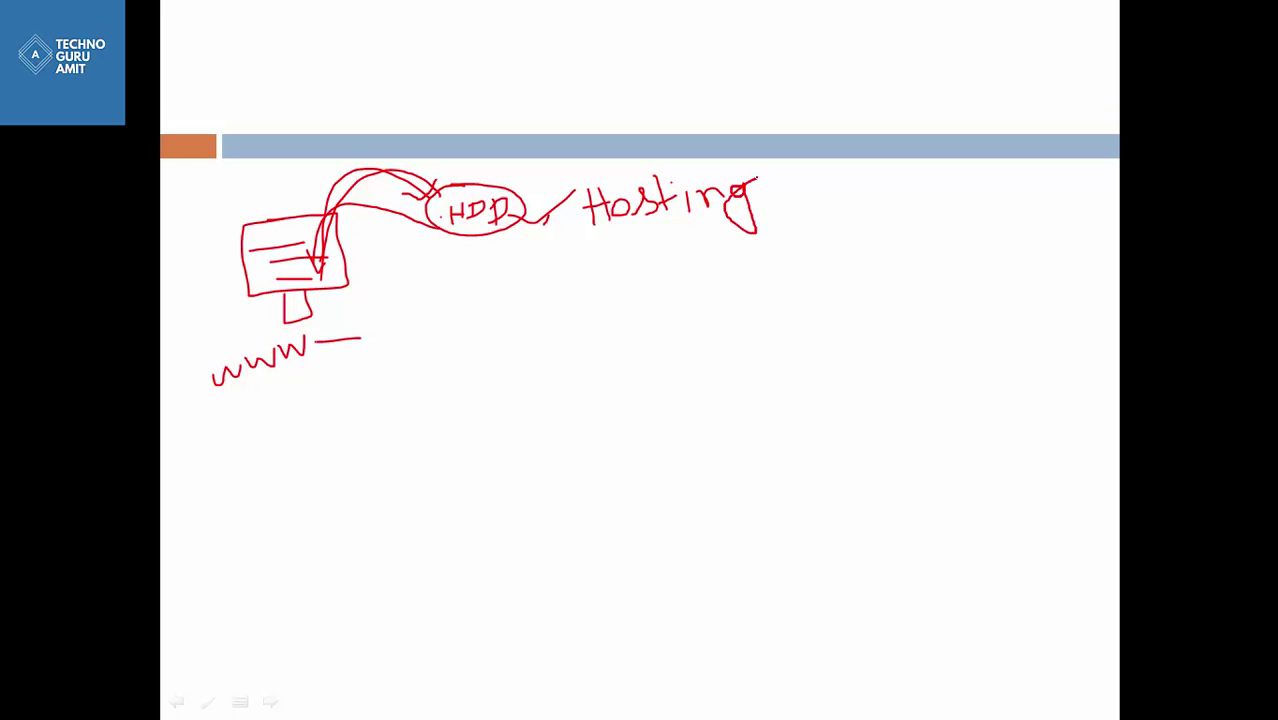
pyautogui.moveTo(587, 248); pyautogui.dragTo(796, 226)
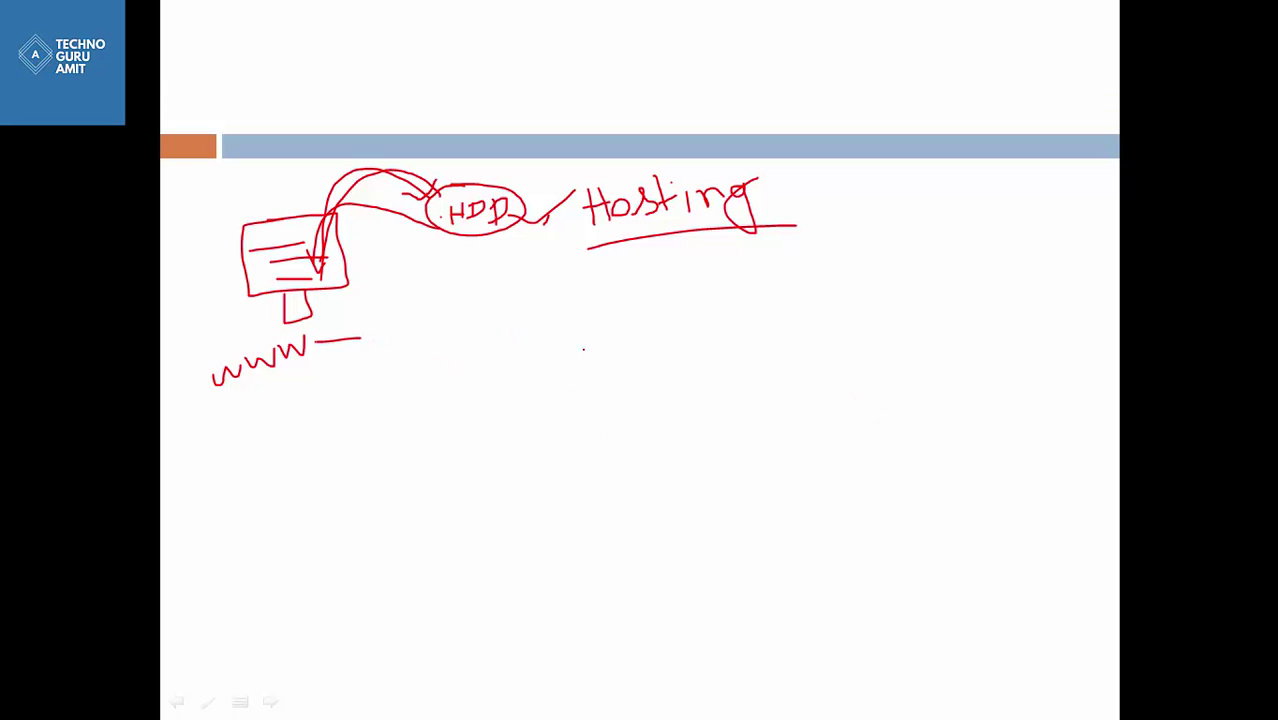
pyautogui.moveTo(516, 179)
pyautogui.mouseDown()
pyautogui.moveTo(538, 196)
pyautogui.moveTo(593, 162)
pyautogui.mouseUp()
# - Sketch a second, larger computer with a stand below the first drawing and circle a small storage area in its upper corner
pyautogui.moveTo(473, 343)
pyautogui.mouseDown()
pyautogui.moveTo(625, 336)
pyautogui.moveTo(628, 452)
pyautogui.moveTo(484, 345)
pyautogui.mouseUp()
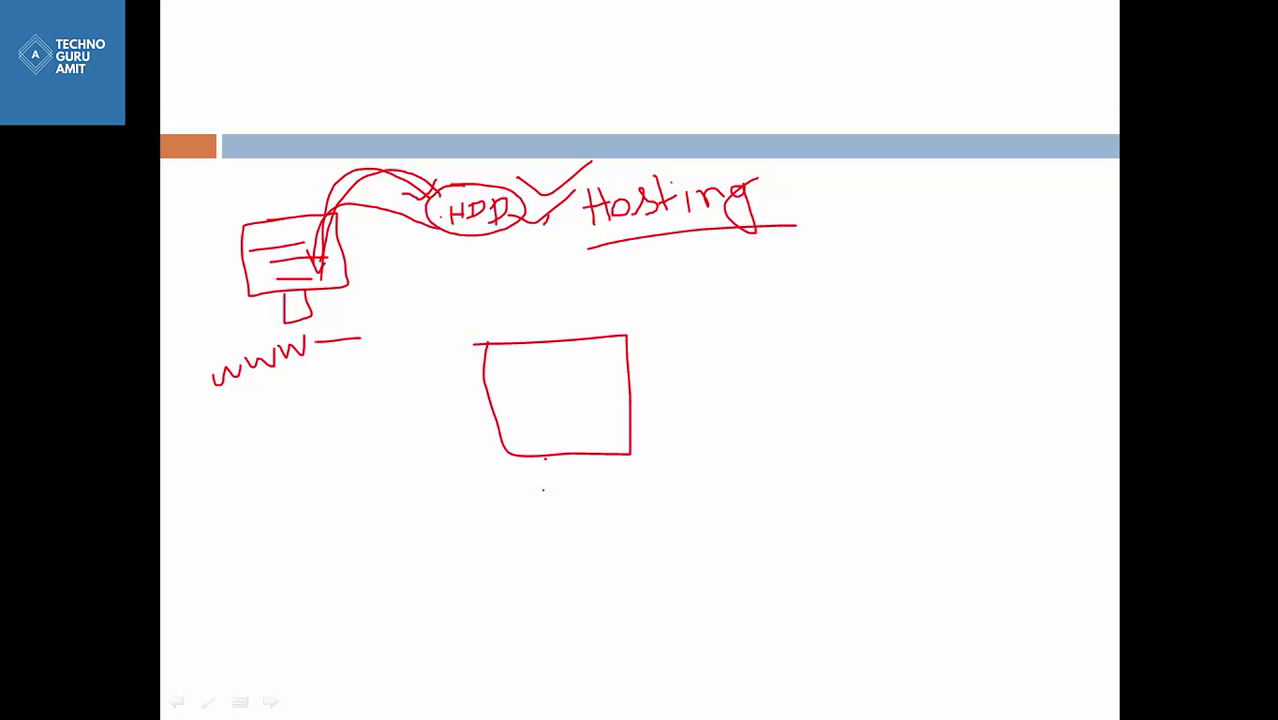
pyautogui.moveTo(544, 460); pyautogui.dragTo(567, 444)
pyautogui.moveTo(597, 344)
pyautogui.mouseDown()
pyautogui.moveTo(573, 368)
pyautogui.moveTo(610, 377)
pyautogui.moveTo(627, 350)
pyautogui.moveTo(593, 344)
pyautogui.moveTo(602, 362)
pyautogui.mouseUp()
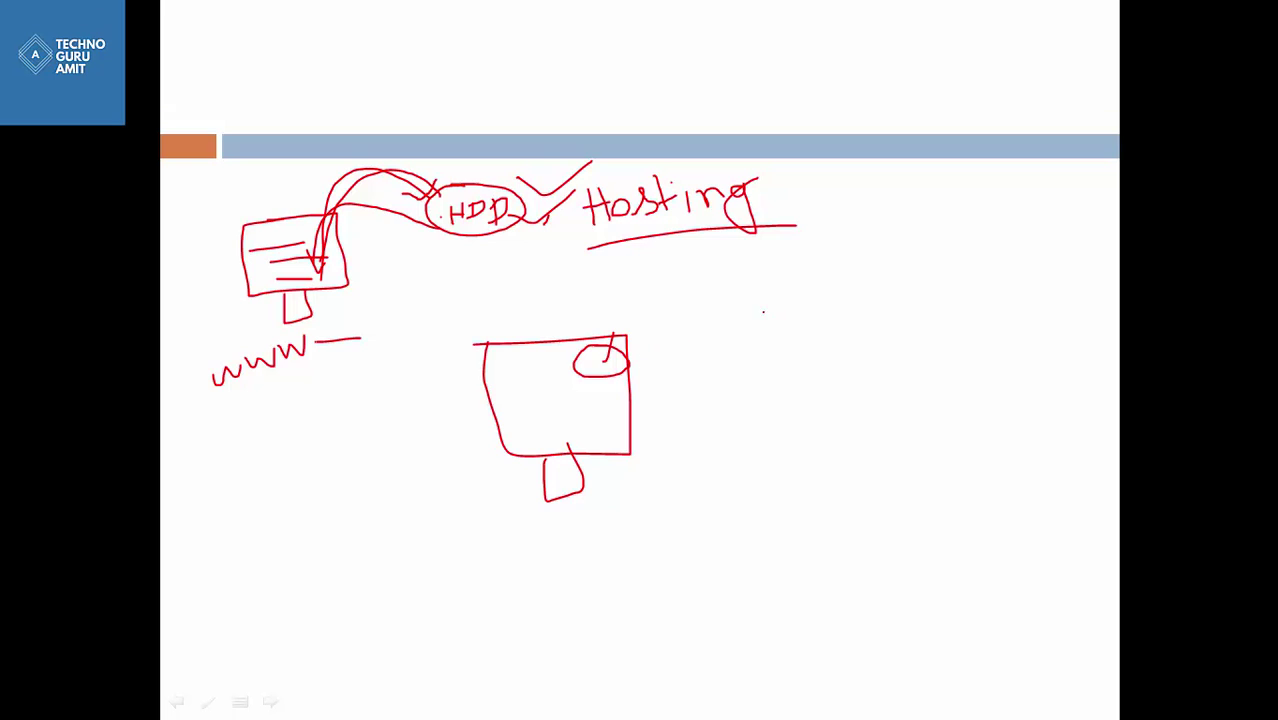
# - Write the underlined label "XAMPP" with an arrow to the second computer's storage circle, and put a check mark in the circle
pyautogui.moveTo(756, 312)
pyautogui.mouseDown()
pyautogui.moveTo(636, 356)
pyautogui.moveTo(672, 358)
pyautogui.mouseUp()
pyautogui.moveTo(794, 298)
pyautogui.mouseDown()
pyautogui.moveTo(770, 330)
pyautogui.moveTo(822, 326)
pyautogui.moveTo(838, 288)
pyautogui.moveTo(860, 304)
pyautogui.moveTo(868, 282)
pyautogui.moveTo(878, 300)
pyautogui.moveTo(890, 252)
pyautogui.mouseUp()
pyautogui.moveTo(920, 300); pyautogui.dragTo(794, 350)
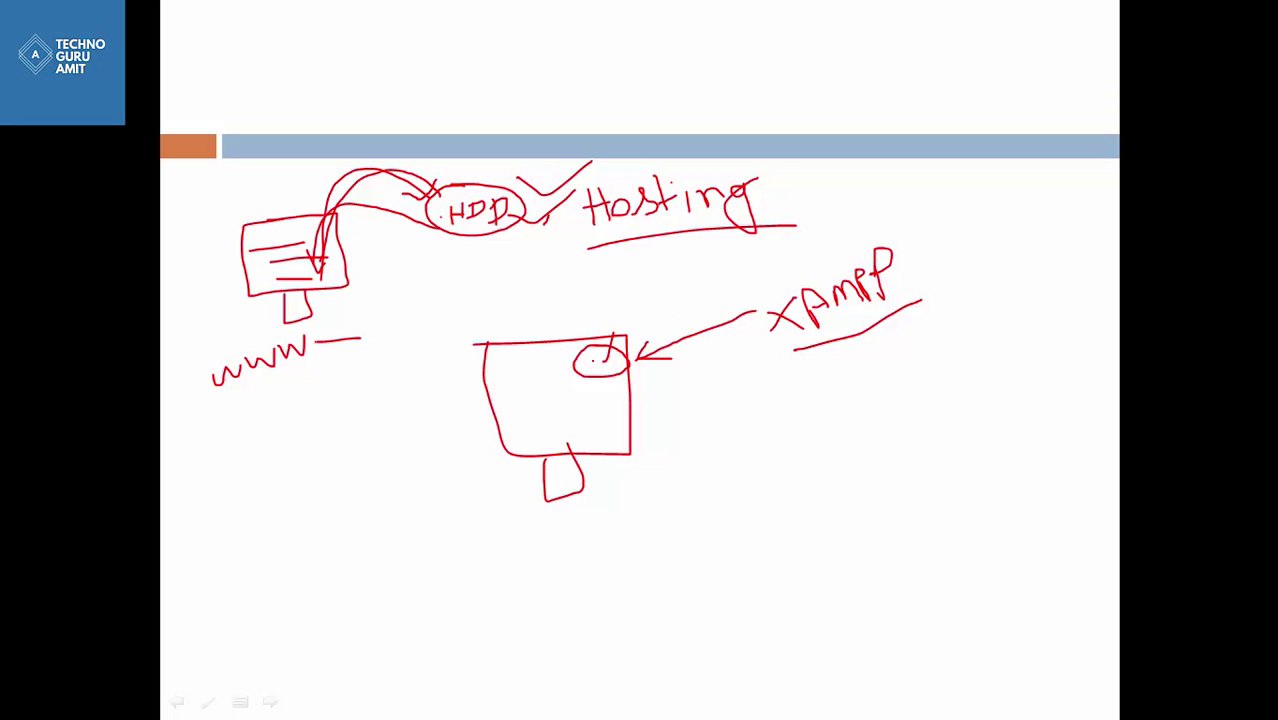
pyautogui.moveTo(592, 357)
pyautogui.mouseDown()
pyautogui.moveTo(612, 358)
pyautogui.moveTo(627, 333)
pyautogui.mouseUp()
# - Write the underlined label "html" beside the second computer and add a check mark on the computer's edge
pyautogui.moveTo(318, 412)
pyautogui.mouseDown()
pyautogui.moveTo(318, 453)
pyautogui.moveTo(338, 451)
pyautogui.mouseUp()
pyautogui.moveTo(358, 398)
pyautogui.mouseDown()
pyautogui.moveTo(357, 426)
pyautogui.moveTo(404, 410)
pyautogui.moveTo(415, 420)
pyautogui.mouseUp()
pyautogui.click(356, 433)
pyautogui.moveTo(417, 358); pyautogui.dragTo(426, 400)
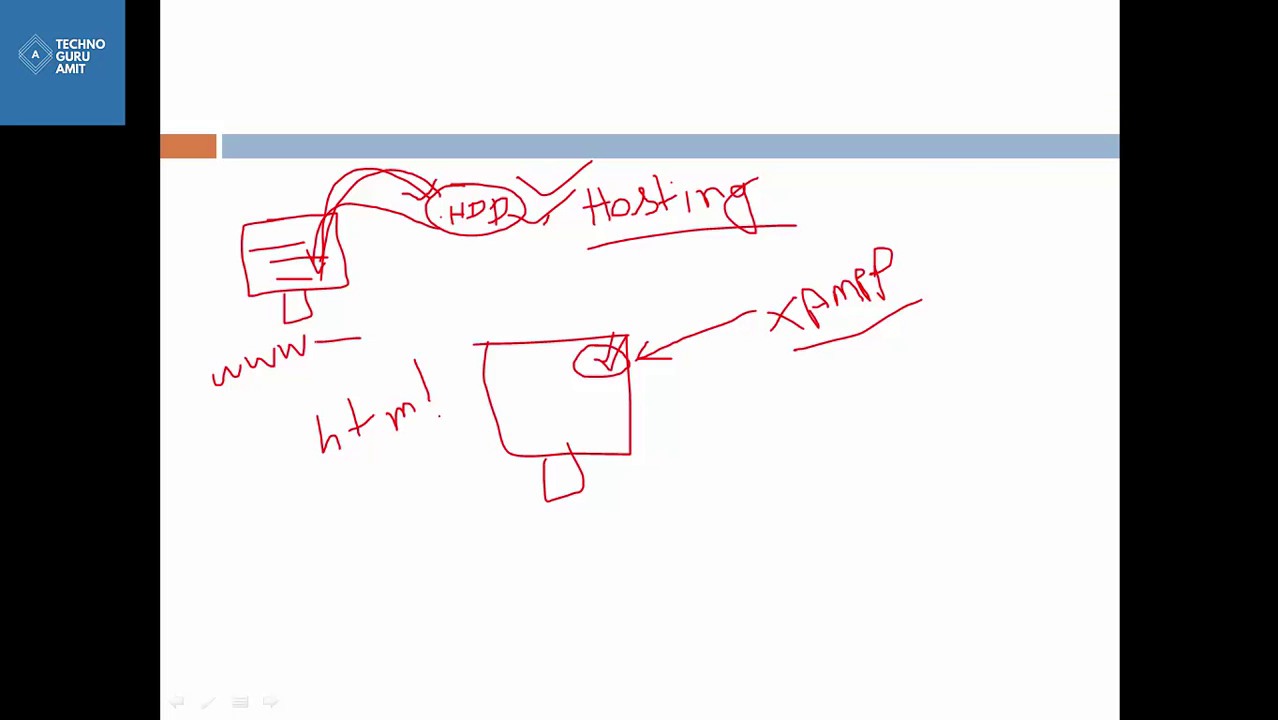
pyautogui.moveTo(284, 464); pyautogui.dragTo(440, 416)
pyautogui.moveTo(476, 378)
pyautogui.mouseDown()
pyautogui.moveTo(489, 398)
pyautogui.moveTo(520, 366)
pyautogui.mouseUp()
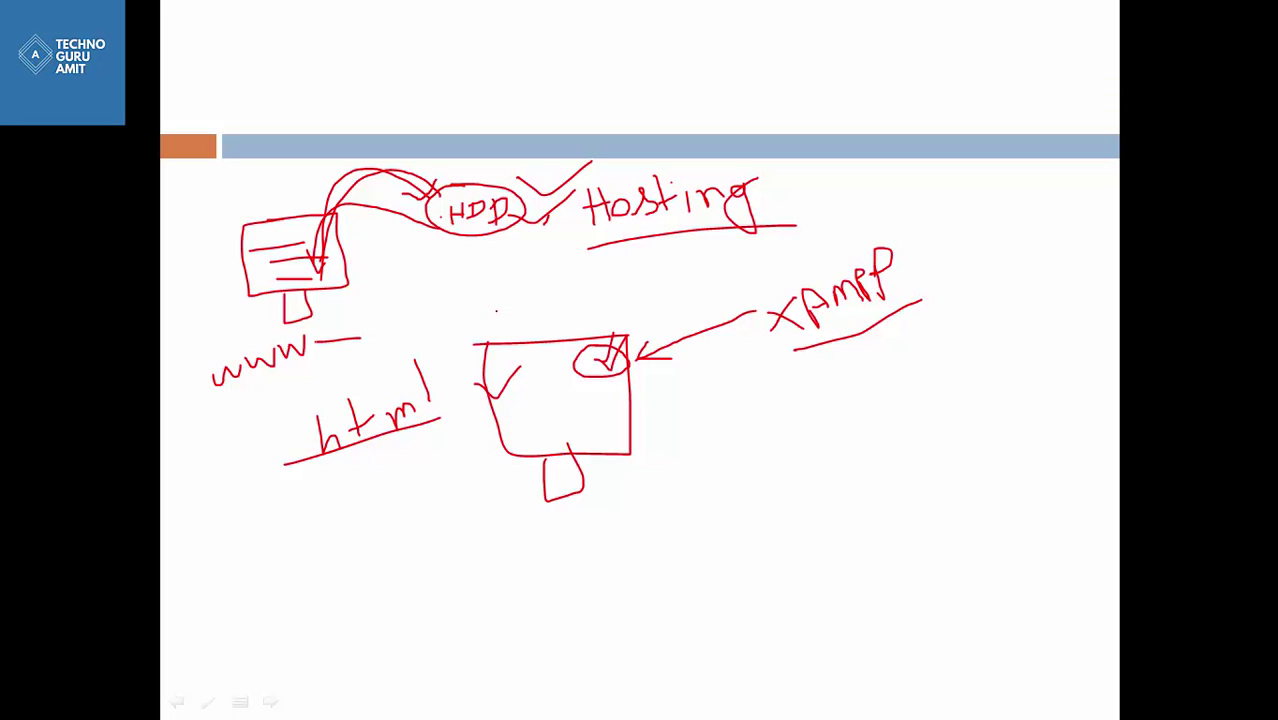
# - Write "WP" with ".PHP" beneath it below the XAMPP label, underline both, and circle ".PHP"
pyautogui.moveTo(768, 414)
pyautogui.mouseDown()
pyautogui.moveTo(770, 446)
pyautogui.moveTo(812, 410)
pyautogui.moveTo(832, 440)
pyautogui.moveTo(832, 426)
pyautogui.moveTo(820, 452)
pyautogui.moveTo(748, 468)
pyautogui.moveTo(826, 512)
pyautogui.moveTo(822, 488)
pyautogui.moveTo(856, 508)
pyautogui.mouseUp()
pyautogui.moveTo(868, 462)
pyautogui.mouseDown()
pyautogui.moveTo(884, 514)
pyautogui.moveTo(872, 494)
pyautogui.mouseUp()
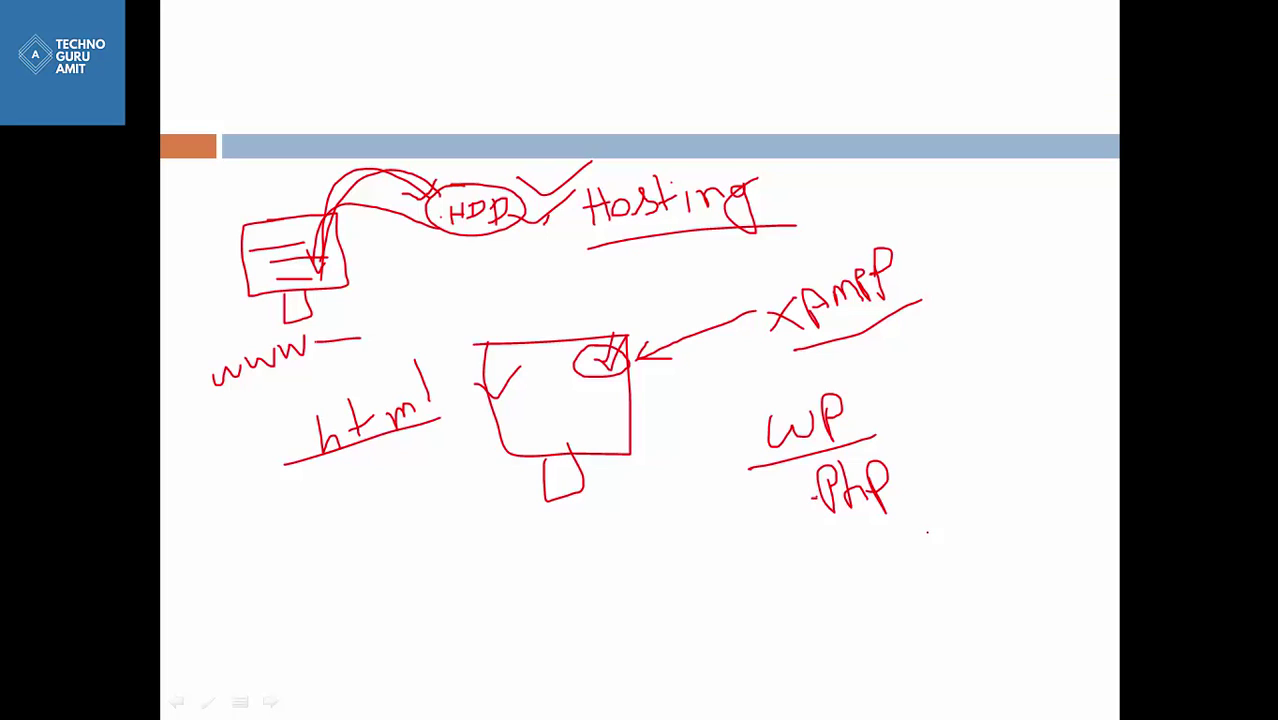
pyautogui.moveTo(806, 550); pyautogui.dragTo(906, 508)
pyautogui.moveTo(924, 462)
pyautogui.mouseDown()
pyautogui.moveTo(764, 470)
pyautogui.moveTo(856, 586)
pyautogui.moveTo(926, 460)
pyautogui.mouseUp()
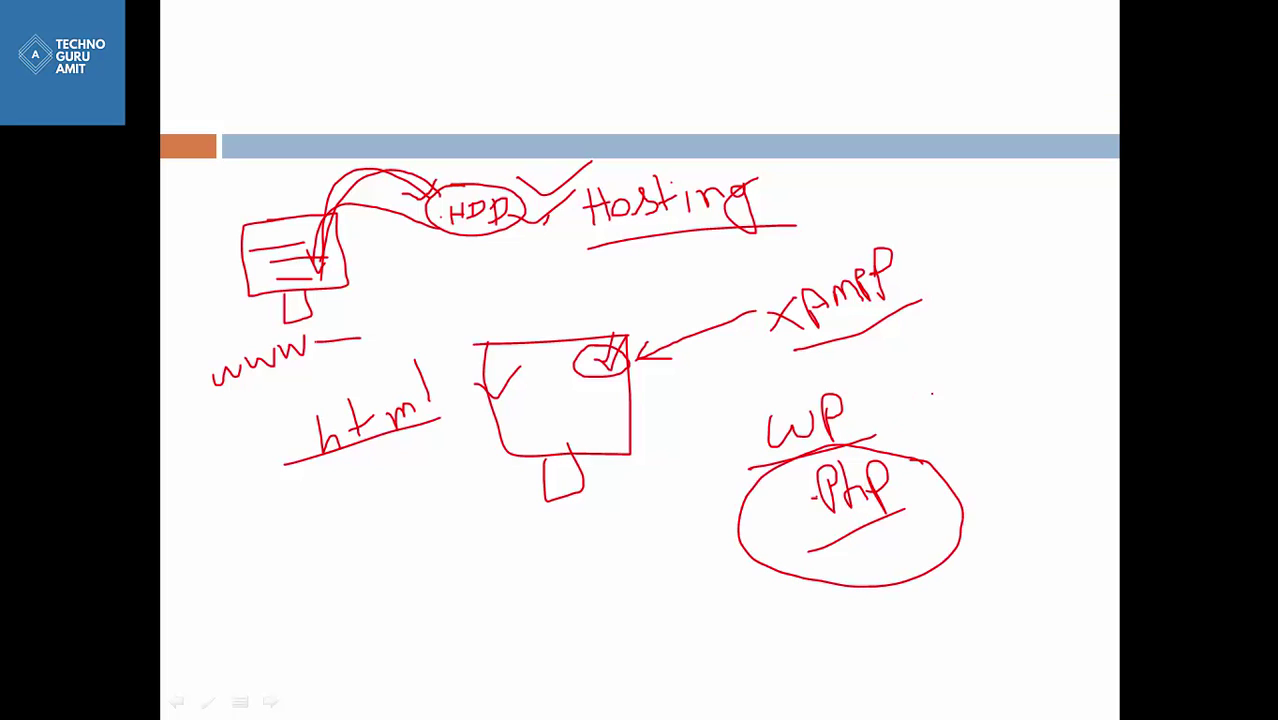
# - Draw arrows from ".PHP" to the second computer's storage circle and to "Hosting", circle "WP", and check-mark ".PHP"
pyautogui.moveTo(828, 478)
pyautogui.mouseDown()
pyautogui.moveTo(782, 411)
pyautogui.moveTo(695, 378)
pyautogui.moveTo(612, 372)
pyautogui.moveTo(698, 355)
pyautogui.moveTo(672, 402)
pyautogui.mouseUp()
pyautogui.moveTo(862, 378)
pyautogui.mouseDown()
pyautogui.moveTo(768, 400)
pyautogui.moveTo(832, 450)
pyautogui.moveTo(892, 392)
pyautogui.moveTo(872, 384)
pyautogui.mouseUp()
pyautogui.moveTo(908, 474)
pyautogui.mouseDown()
pyautogui.moveTo(922, 478)
pyautogui.moveTo(968, 428)
pyautogui.mouseUp()
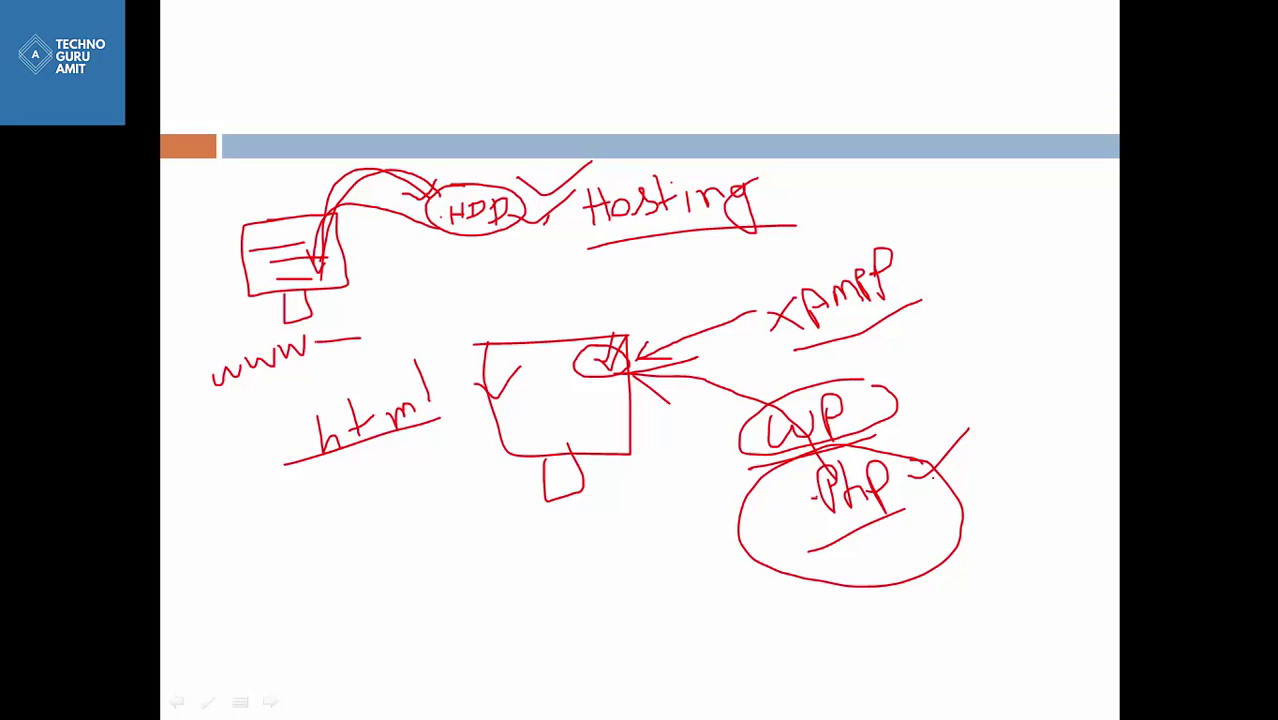
pyautogui.moveTo(932, 470)
pyautogui.mouseDown()
pyautogui.moveTo(954, 362)
pyautogui.moveTo(924, 208)
pyautogui.moveTo(808, 186)
pyautogui.moveTo(818, 178)
pyautogui.moveTo(828, 199)
pyautogui.mouseUp()
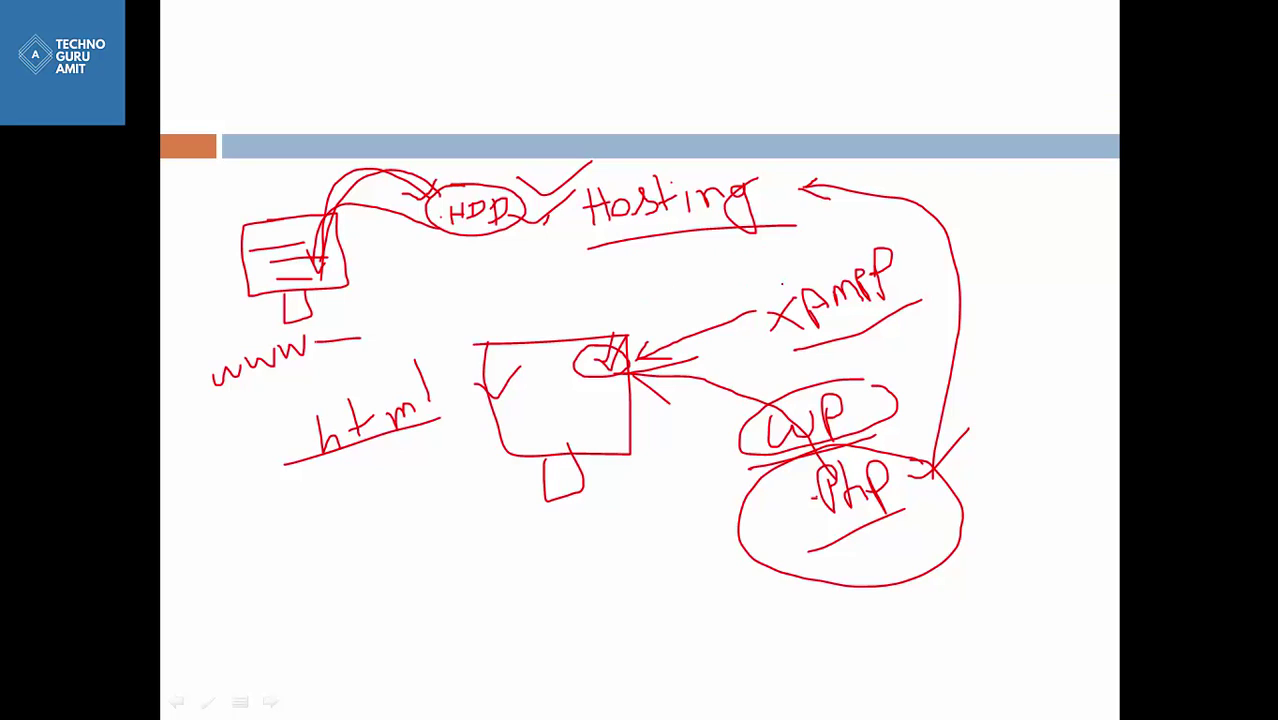
# - Draw another arrow from "XAMPP" to the second computer and add check marks at both ends
pyautogui.moveTo(784, 285)
pyautogui.mouseDown()
pyautogui.moveTo(614, 344)
pyautogui.moveTo(640, 344)
pyautogui.mouseUp()
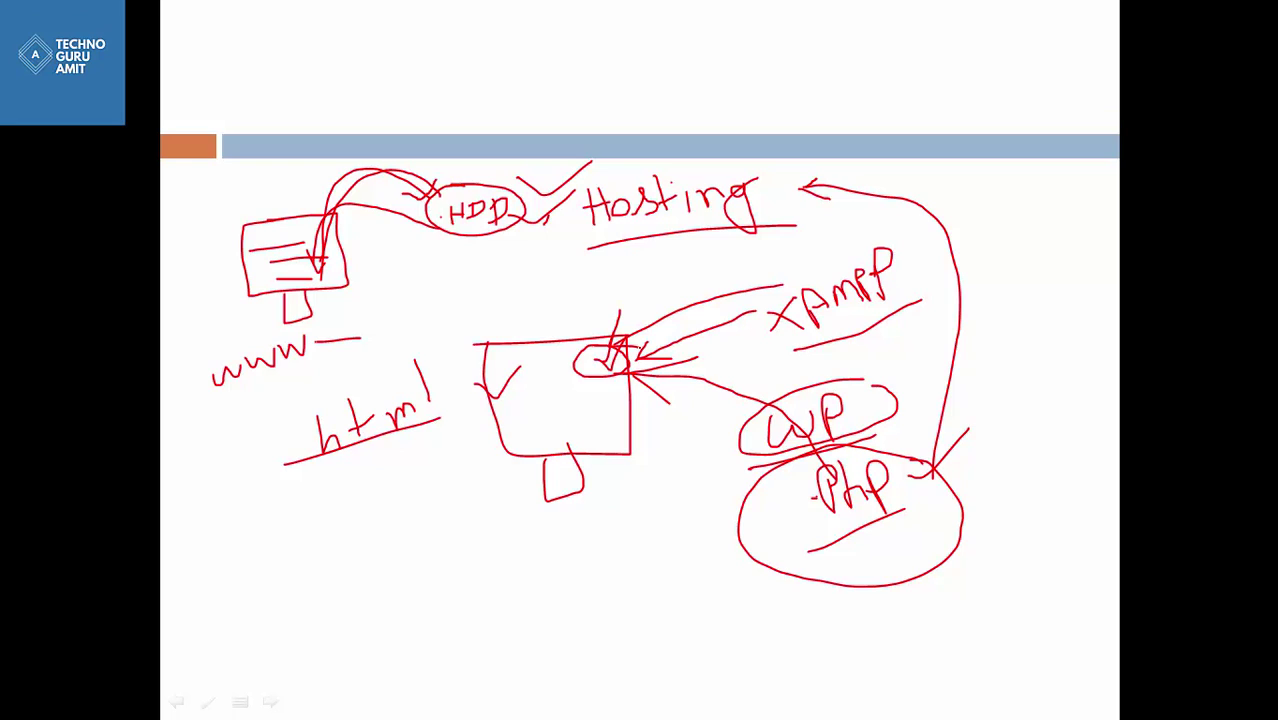
pyautogui.moveTo(790, 268); pyautogui.dragTo(840, 239)
pyautogui.moveTo(560, 326); pyautogui.dragTo(638, 288)
# - Write the underlined label "WAMP" below the second computer
pyautogui.moveTo(437, 575)
pyautogui.mouseDown()
pyautogui.moveTo(458, 585)
pyautogui.moveTo(494, 556)
pyautogui.moveTo(500, 590)
pyautogui.moveTo(556, 548)
pyautogui.moveTo(571, 560)
pyautogui.mouseUp()
pyautogui.moveTo(603, 506)
pyautogui.mouseDown()
pyautogui.moveTo(600, 558)
pyautogui.moveTo(602, 530)
pyautogui.mouseUp()
pyautogui.moveTo(400, 632); pyautogui.dragTo(664, 576)
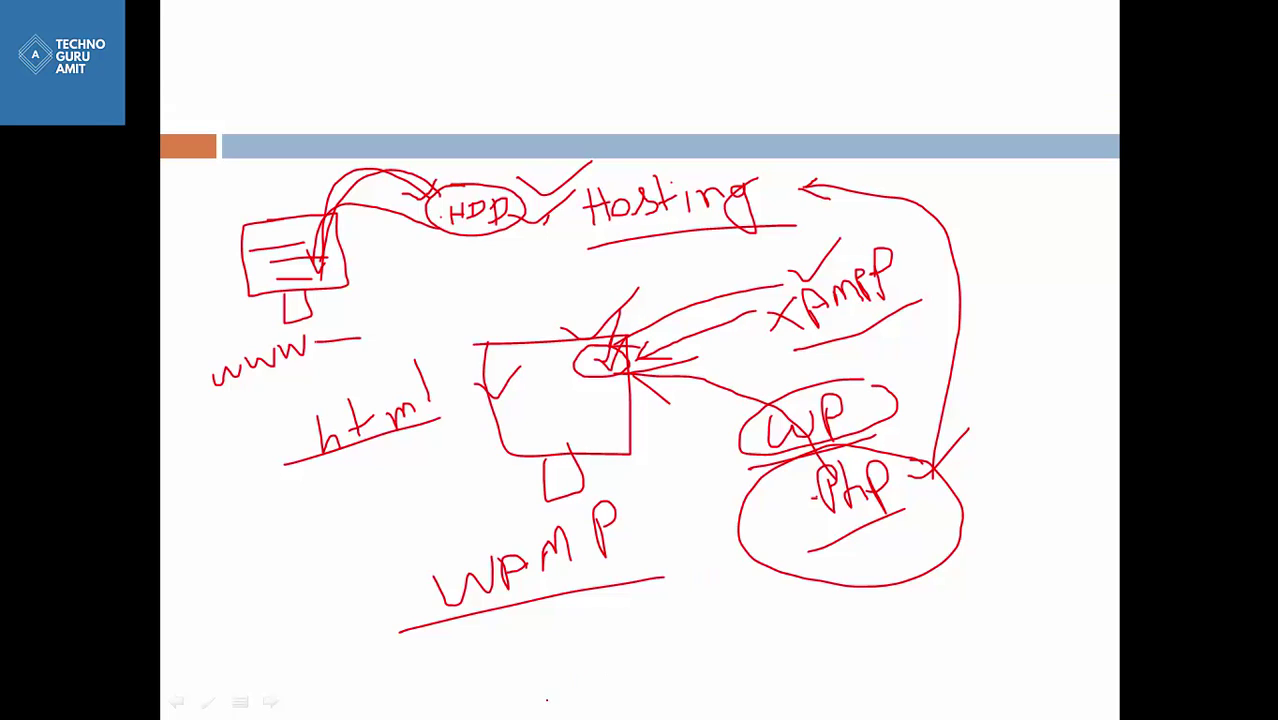
# - Write "localhost" below the WAMP label and add a mark next to "XAMPP"
pyautogui.moveTo(594, 616)
pyautogui.mouseDown()
pyautogui.moveTo(547, 694)
pyautogui.moveTo(632, 646)
pyautogui.moveTo(661, 667)
pyautogui.moveTo(704, 658)
pyautogui.mouseUp()
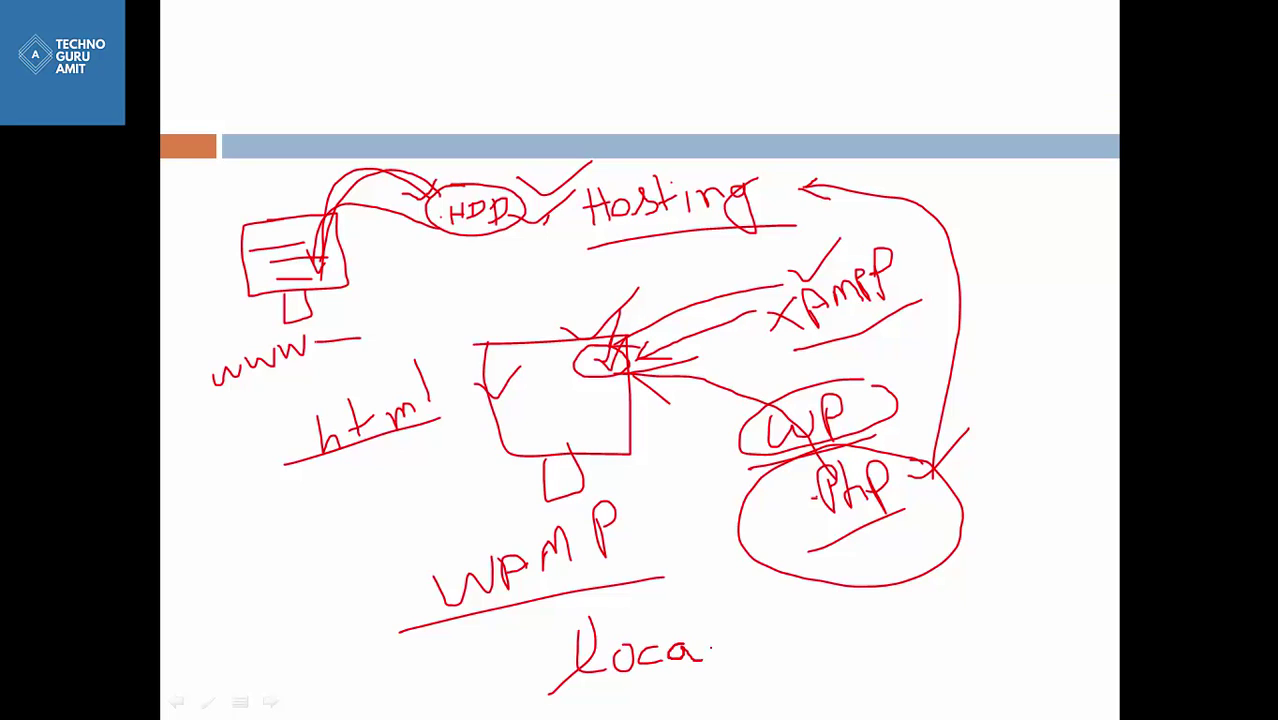
pyautogui.moveTo(714, 592); pyautogui.dragTo(708, 660)
pyautogui.moveTo(739, 604)
pyautogui.mouseDown()
pyautogui.moveTo(768, 674)
pyautogui.moveTo(820, 630)
pyautogui.moveTo(810, 668)
pyautogui.mouseUp()
pyautogui.moveTo(844, 612)
pyautogui.mouseDown()
pyautogui.moveTo(850, 665)
pyautogui.moveTo(868, 638)
pyautogui.mouseUp()
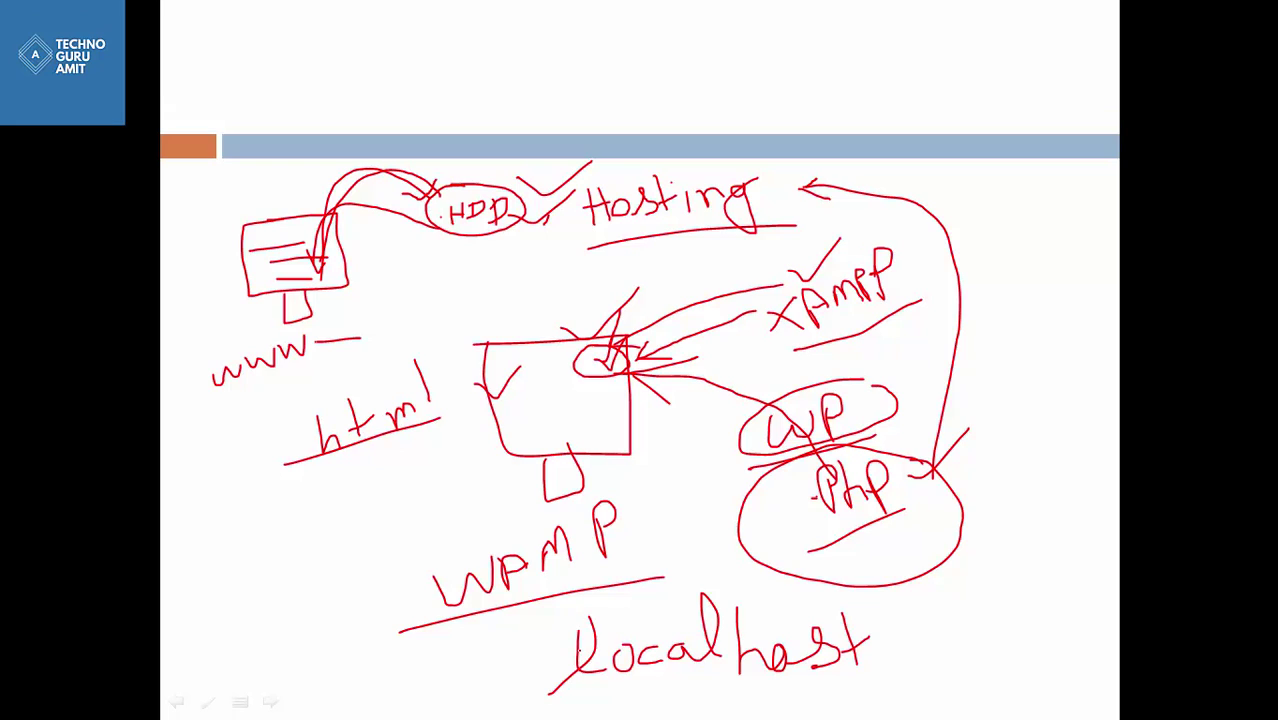
pyautogui.moveTo(580, 654)
pyautogui.mouseDown()
pyautogui.moveTo(578, 614)
pyautogui.moveTo(588, 636)
pyautogui.mouseUp()
pyautogui.moveTo(928, 293)
pyautogui.mouseDown()
pyautogui.moveTo(948, 300)
pyautogui.moveTo(992, 245)
pyautogui.mouseUp()
# - End the slide show and discard the ink annotations
pyautogui.press('Right')
pyautogui.click(1036, 265)
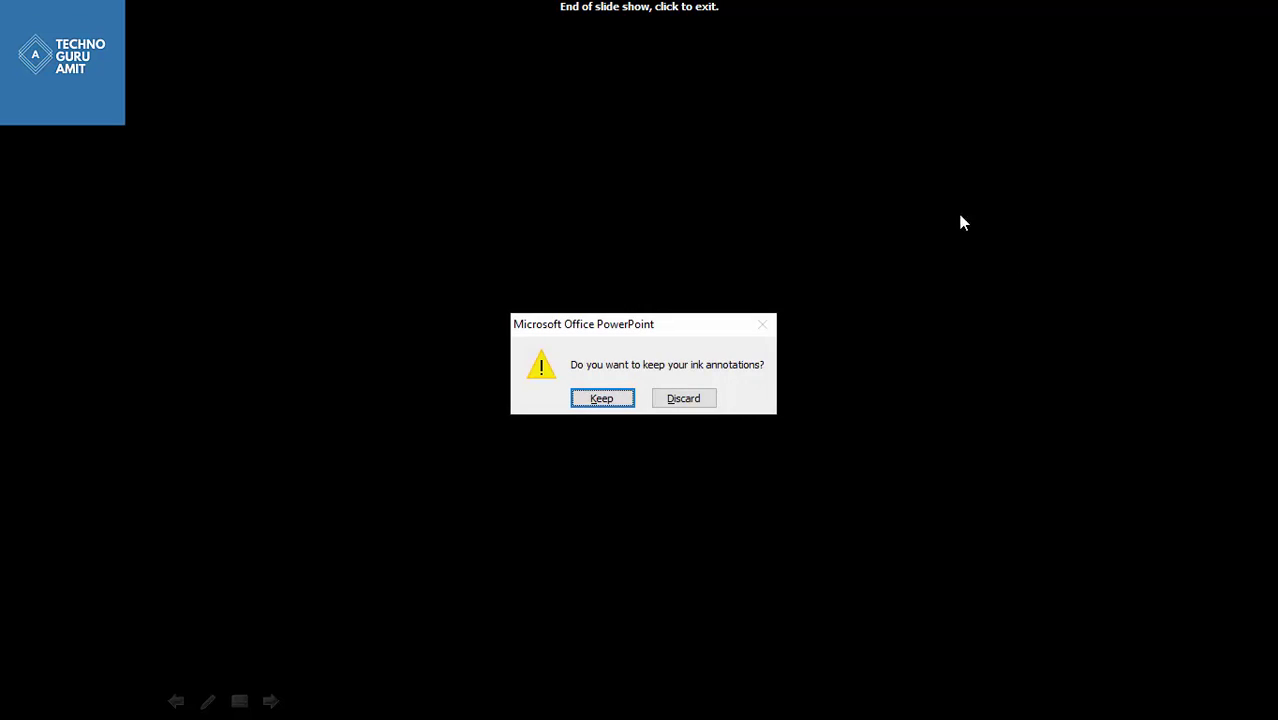
pyautogui.click(688, 406)
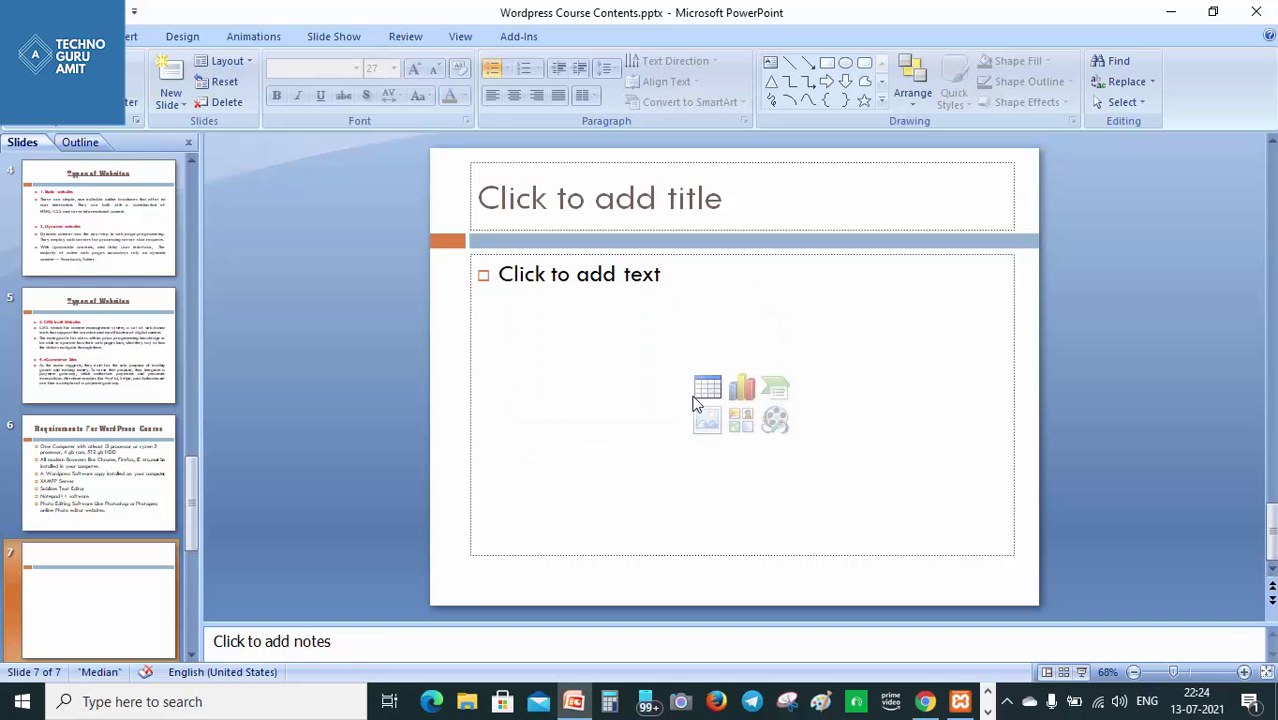
# - Minimize the presentation, switch to Chrome, and open google.com in a new tab
pyautogui.click(1171, 12)
pyautogui.click(928, 704)
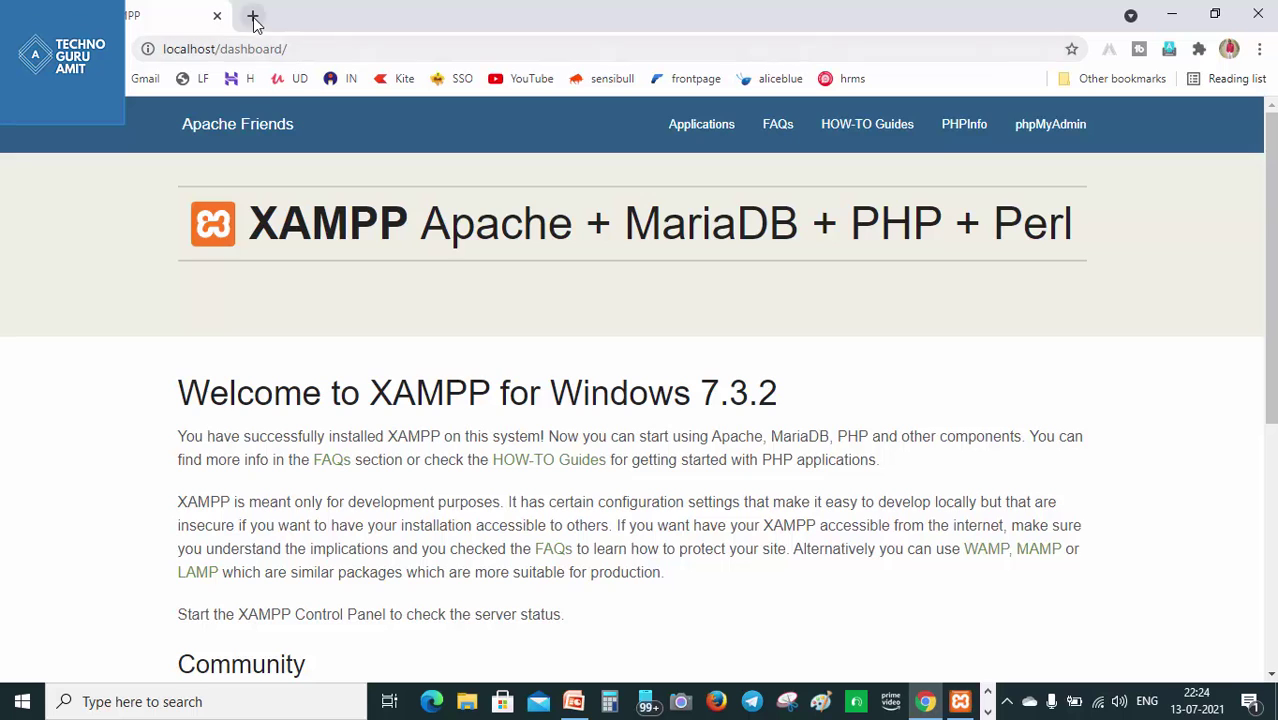
pyautogui.click(254, 17)
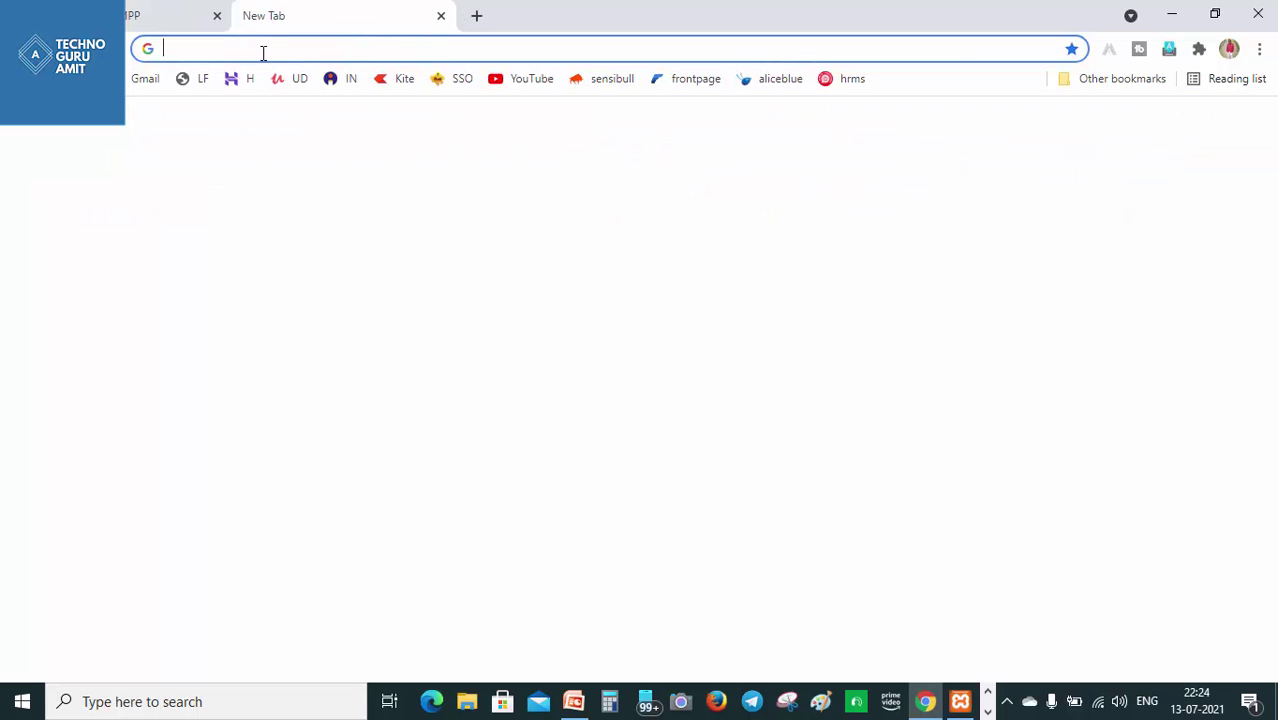
pyautogui.write('goo')
pyautogui.press('Return')
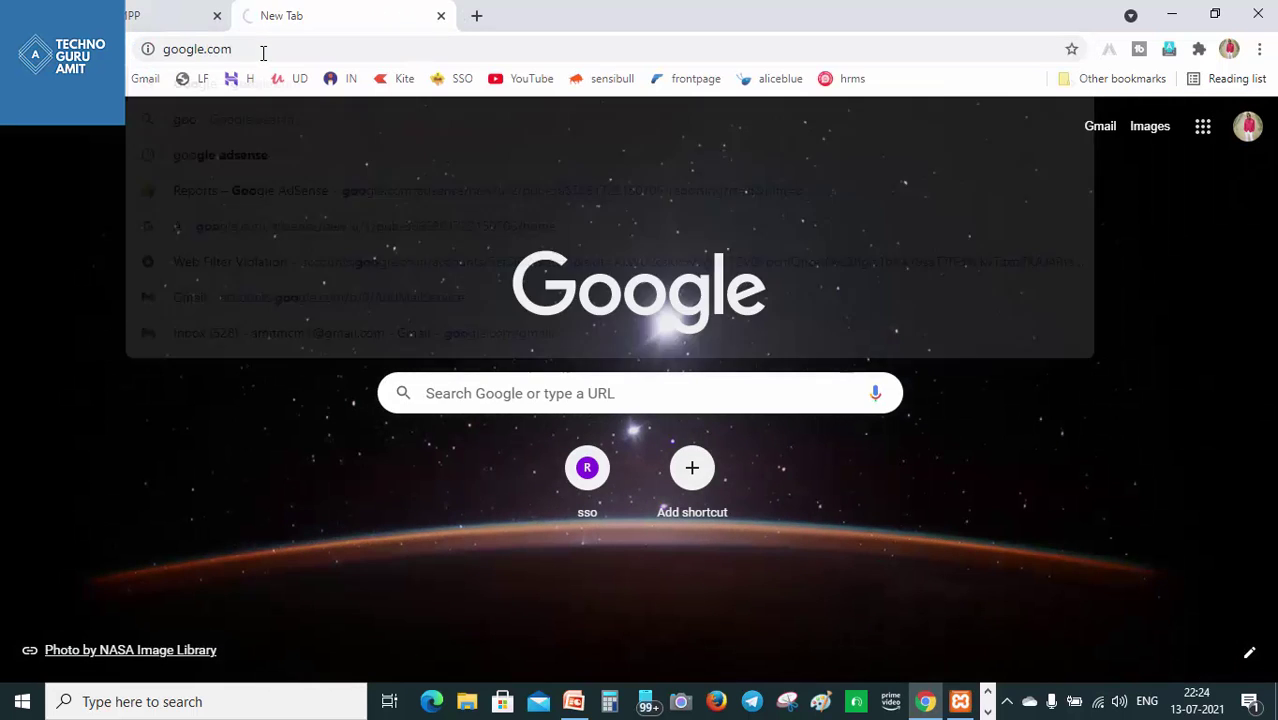
# - Search Google for "xampp download for windows"
pyautogui.click(433, 273)
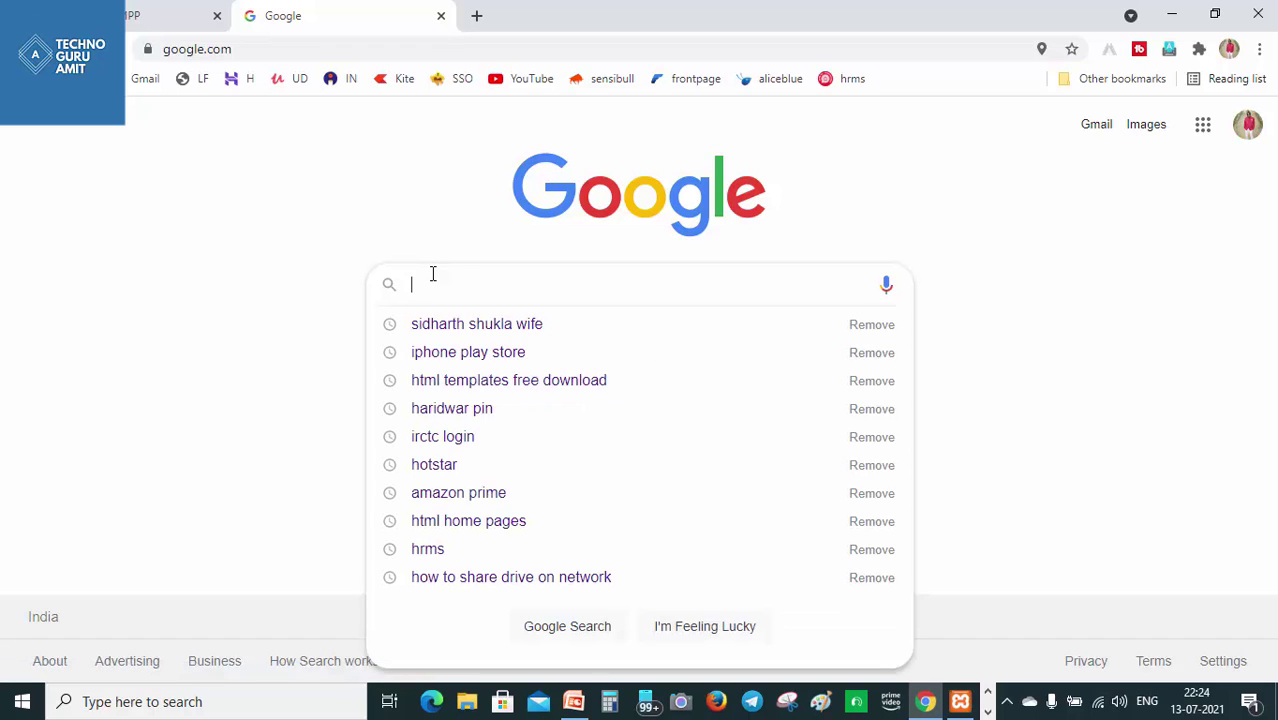
pyautogui.write('lo')
pyautogui.press('BackSpace')
pyautogui.press('BackSpace')
pyautogui.write('x')
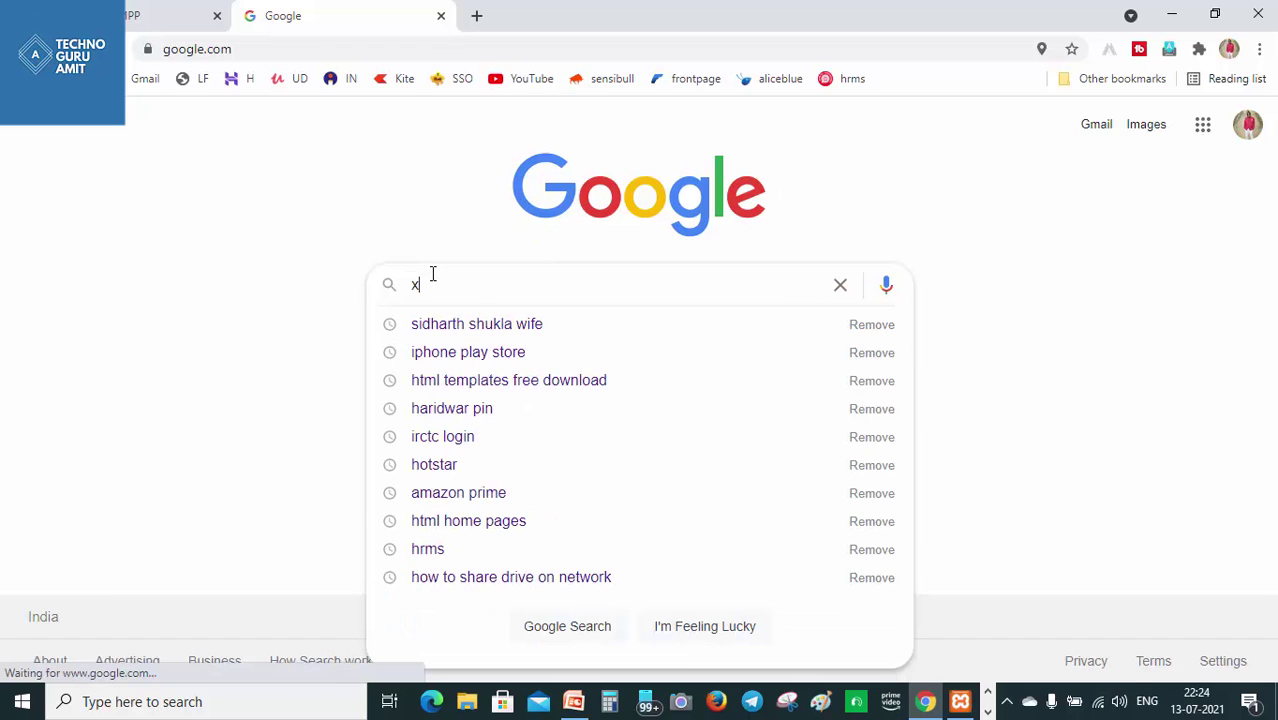
pyautogui.write('ampp')
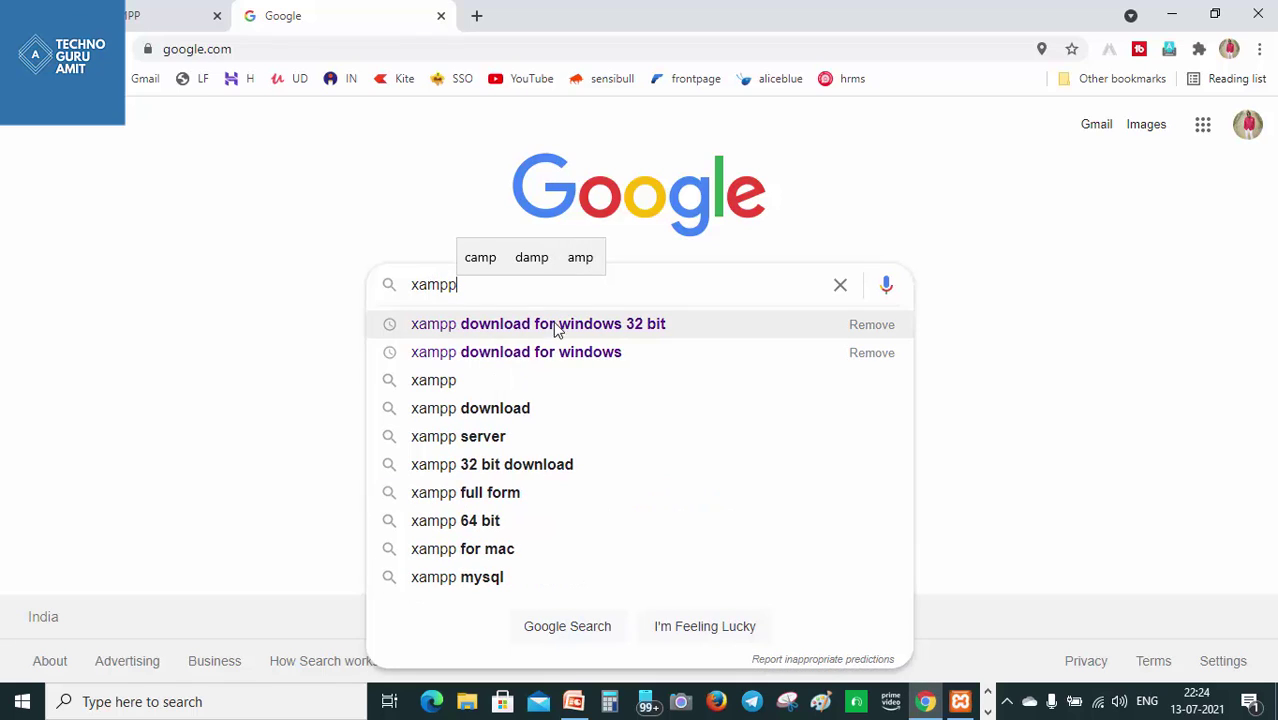
pyautogui.click(550, 358)
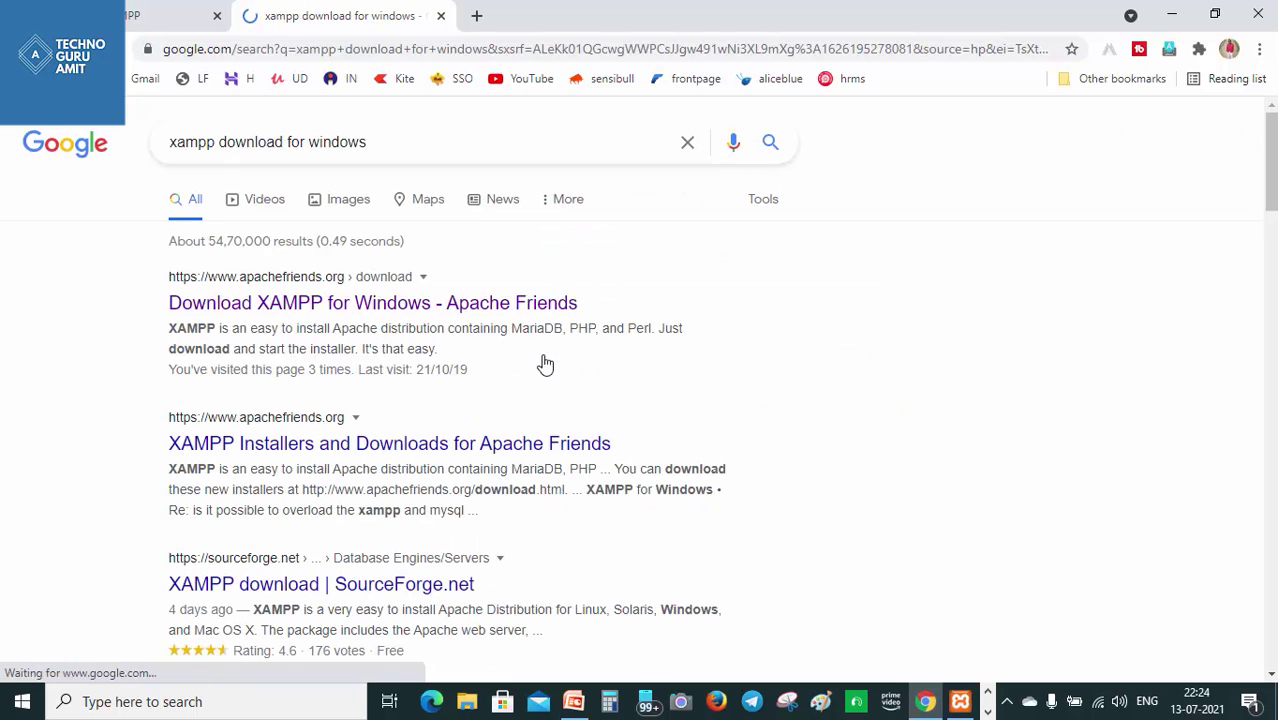
# - Open the Apache Friends "Download XAMPP for Windows" result in a new tab and bring its Windows installer list into view
pyautogui.rightClick(331, 311)
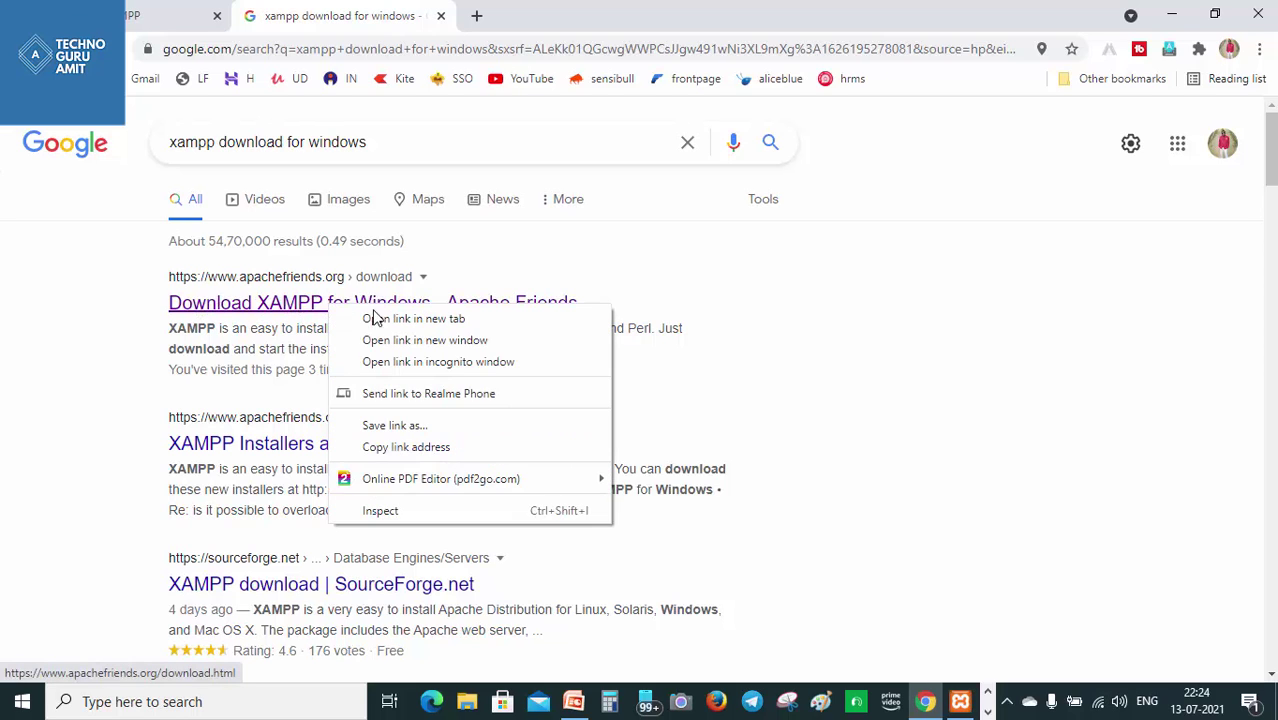
pyautogui.click(400, 318)
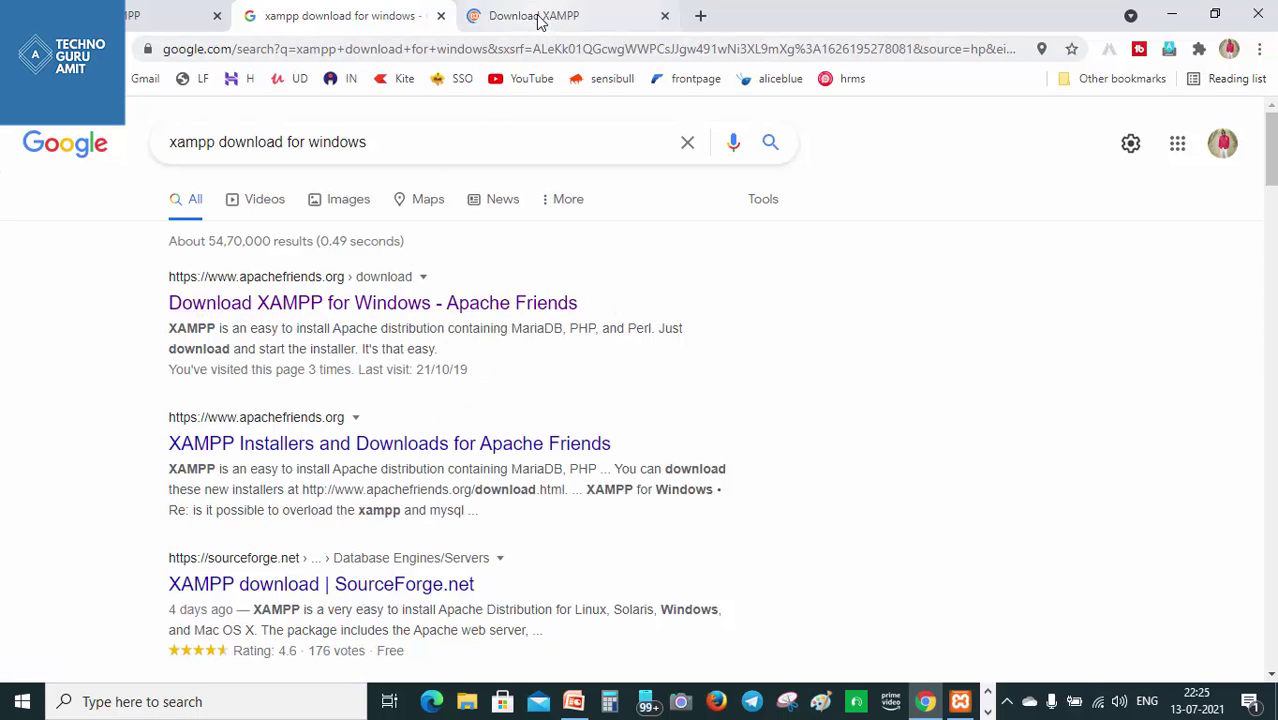
pyautogui.click(540, 16)
pyautogui.scroll(-2, 712, 364)
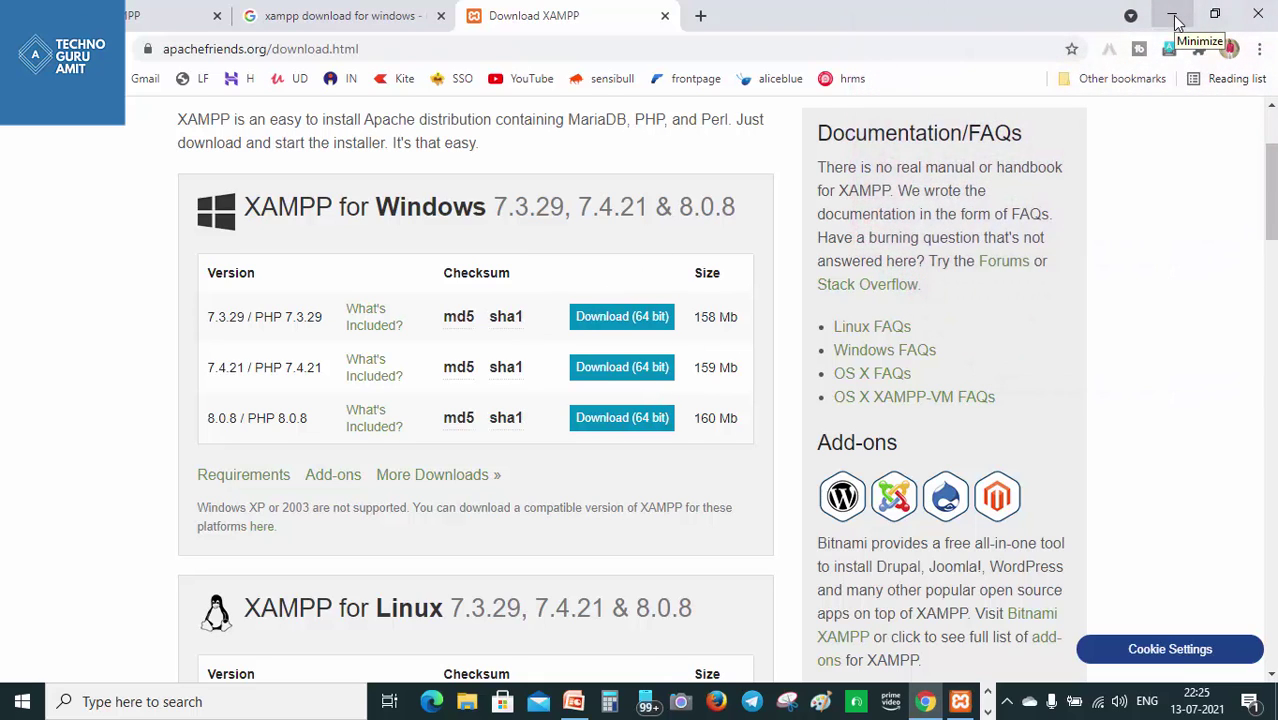
# - Minimize Chrome, open the properties of This PC to check the operating system's bit version under System type, and close the window
pyautogui.click(1176, 17)
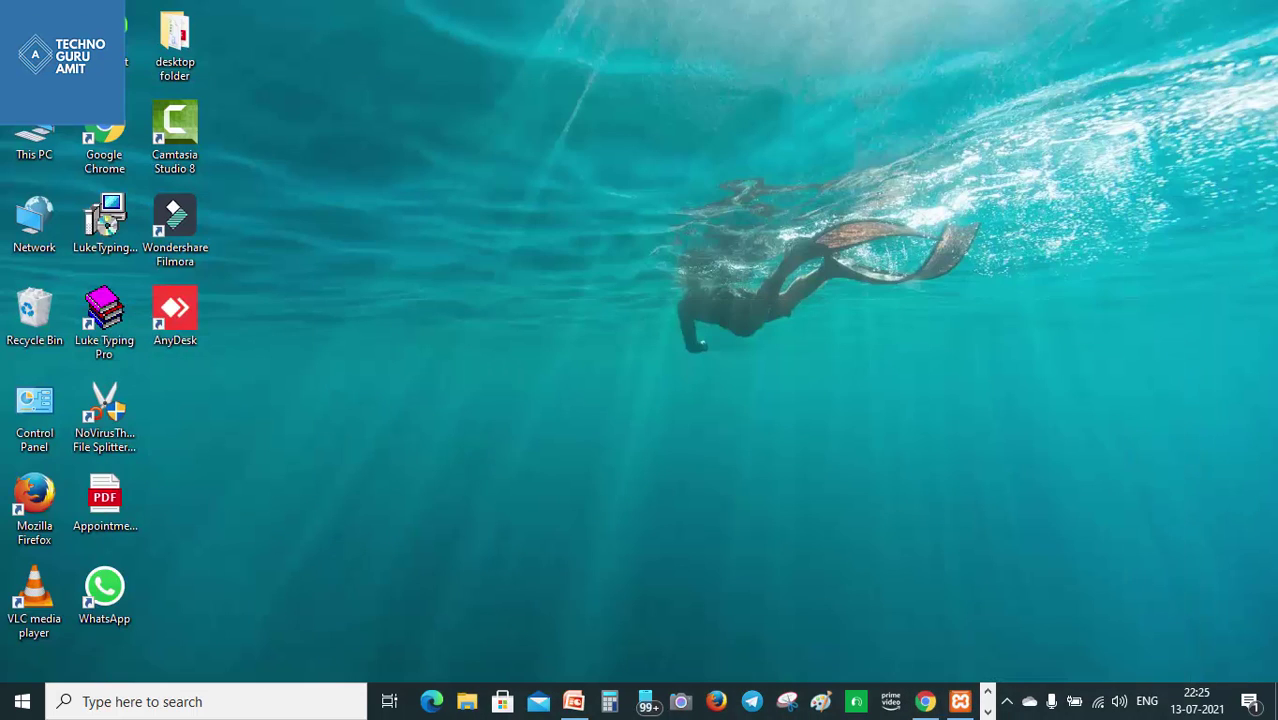
pyautogui.rightClick(49, 135)
pyautogui.click(133, 355)
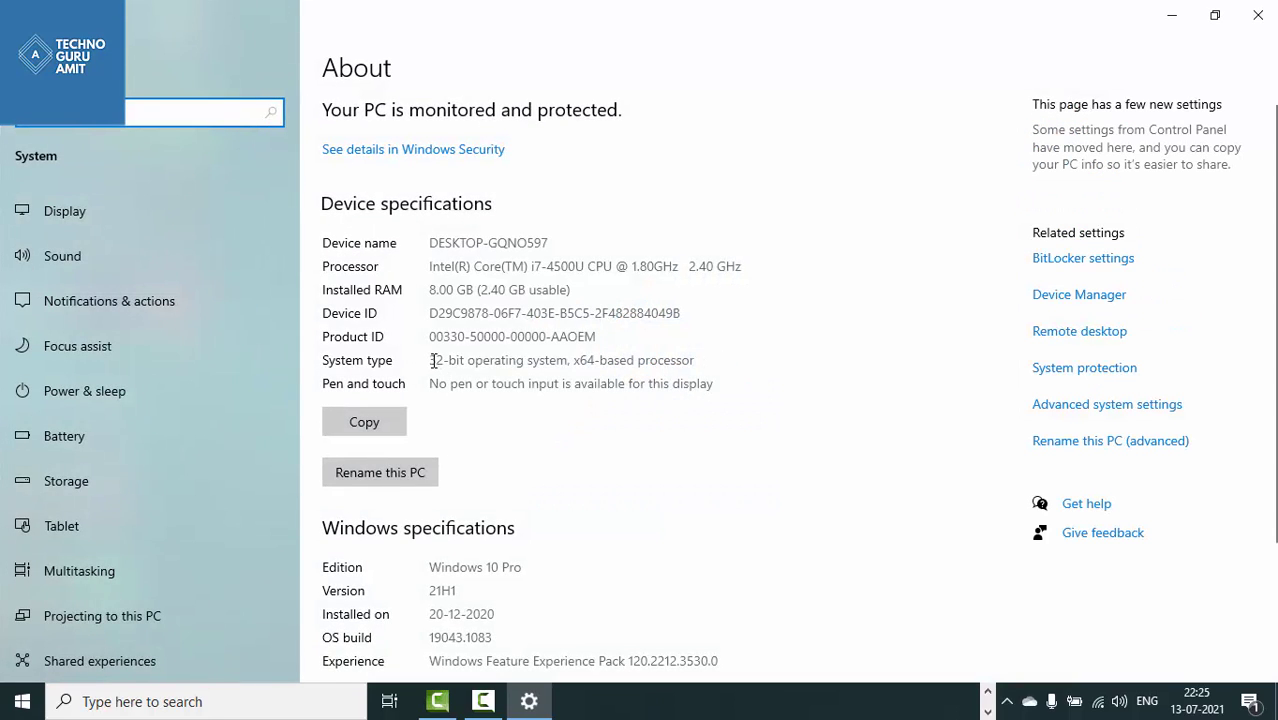
pyautogui.moveTo(433, 360); pyautogui.dragTo(724, 361)
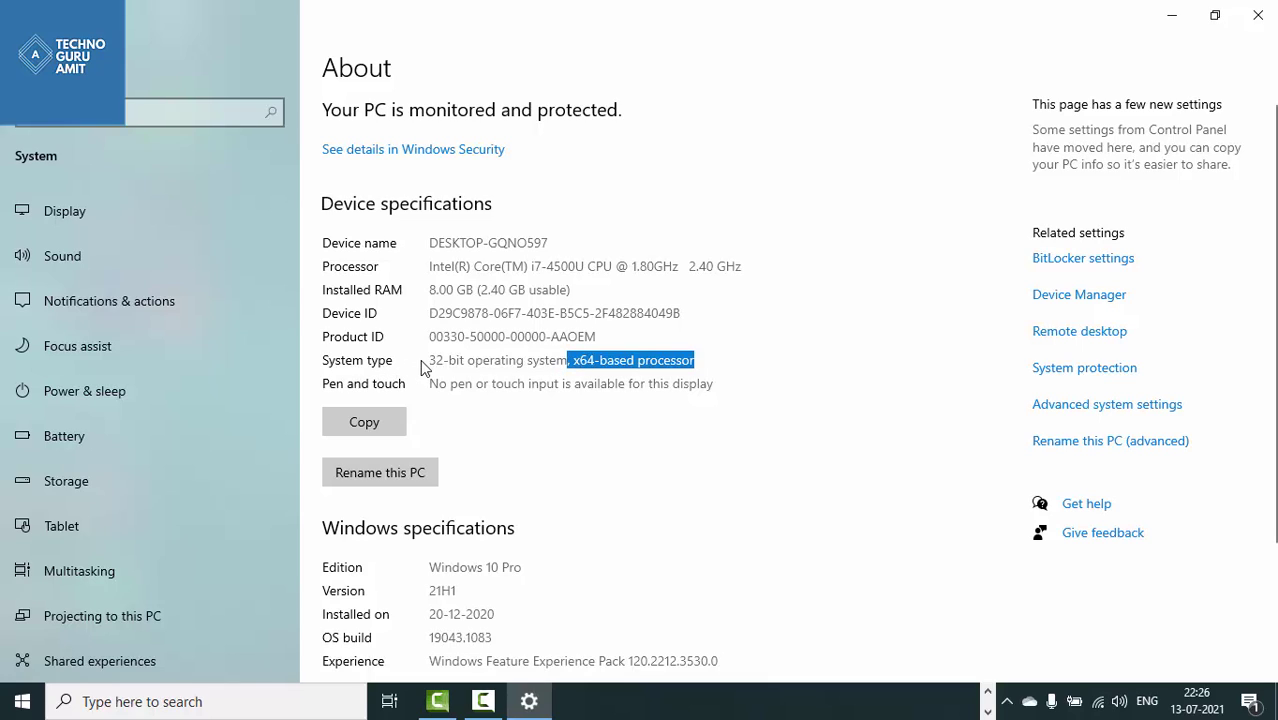
pyautogui.moveTo(431, 360); pyautogui.dragTo(465, 358)
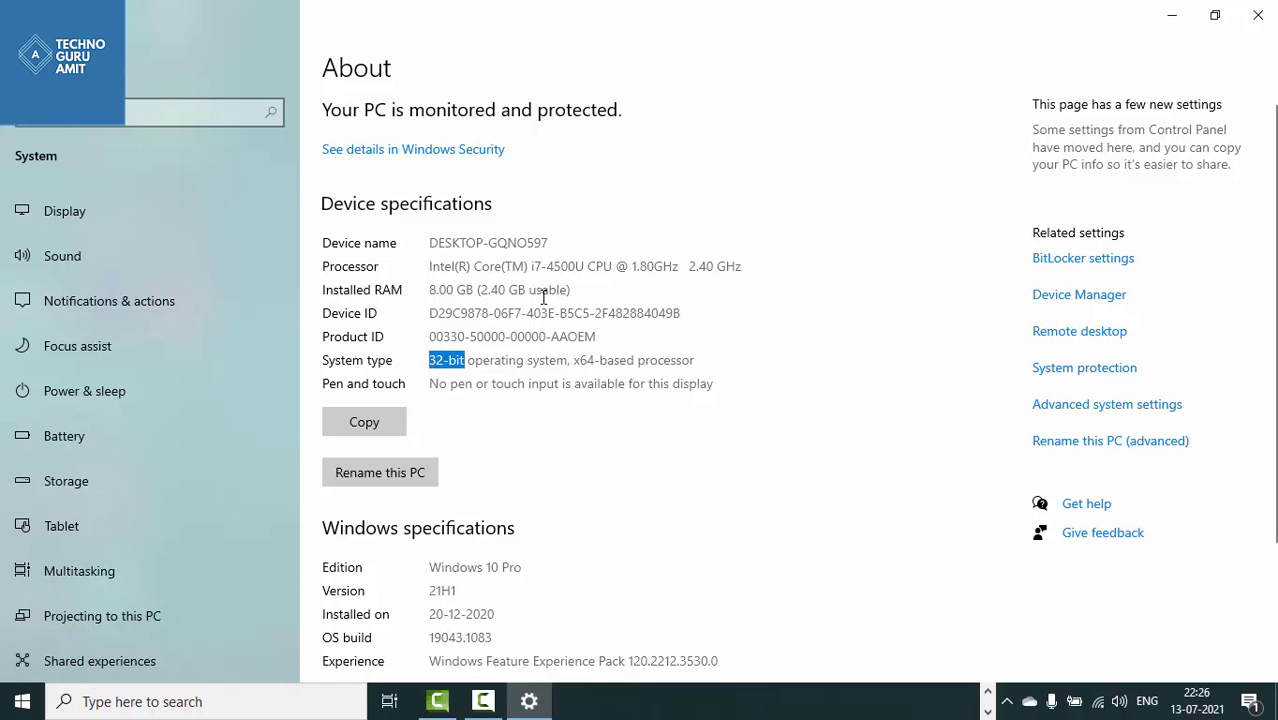
pyautogui.click(1260, 16)
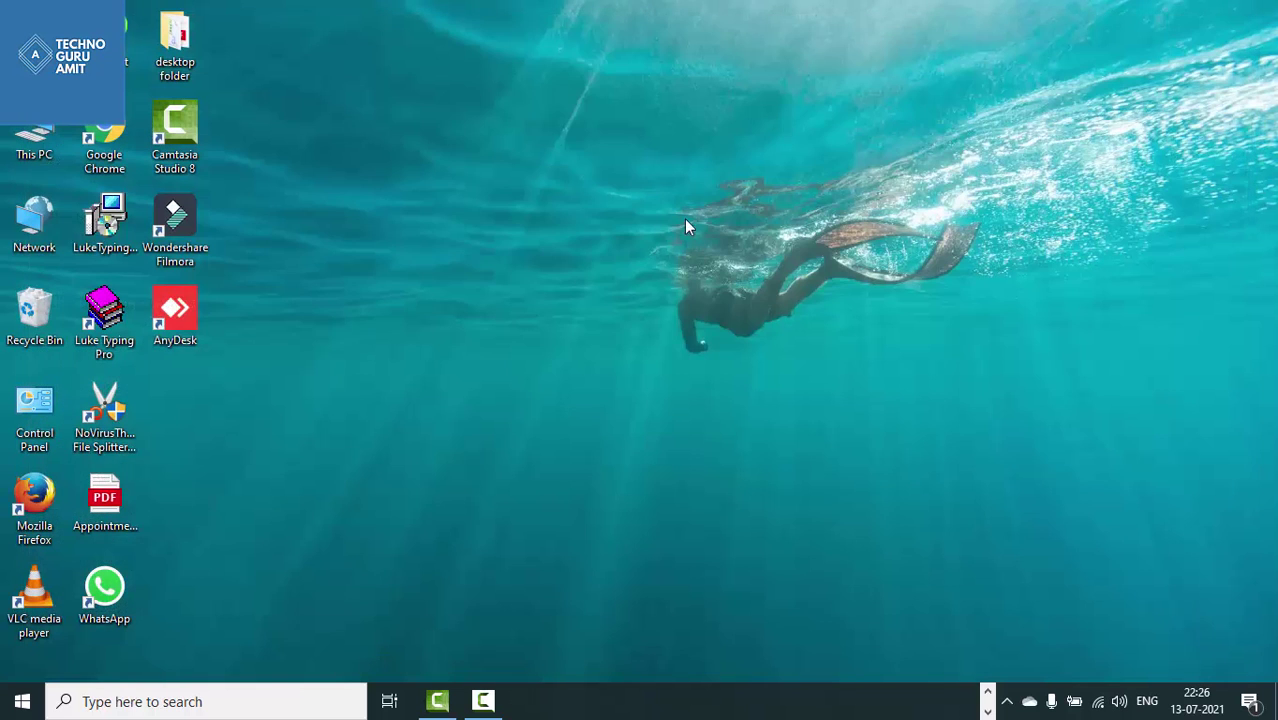
# - Open Chrome in a maximized window, go to google.com, and search for "xampp download for windows"
pyautogui.doubleClick(93, 136)
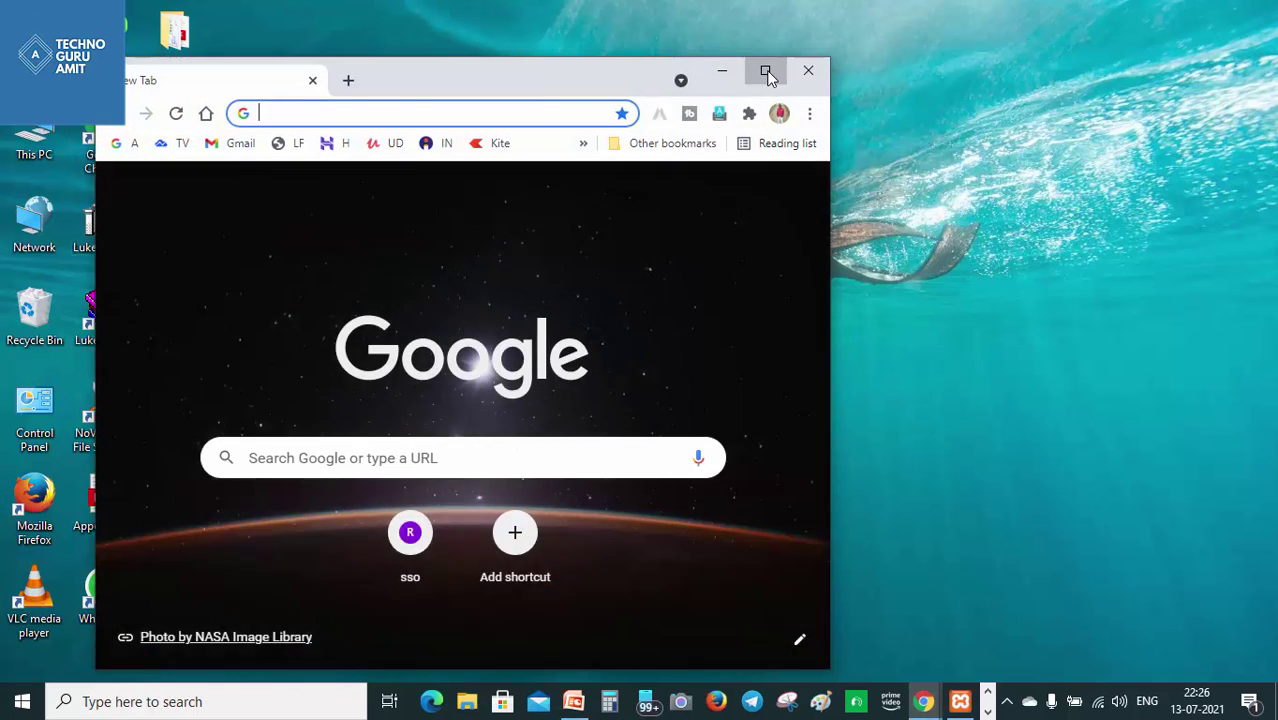
pyautogui.click(765, 70)
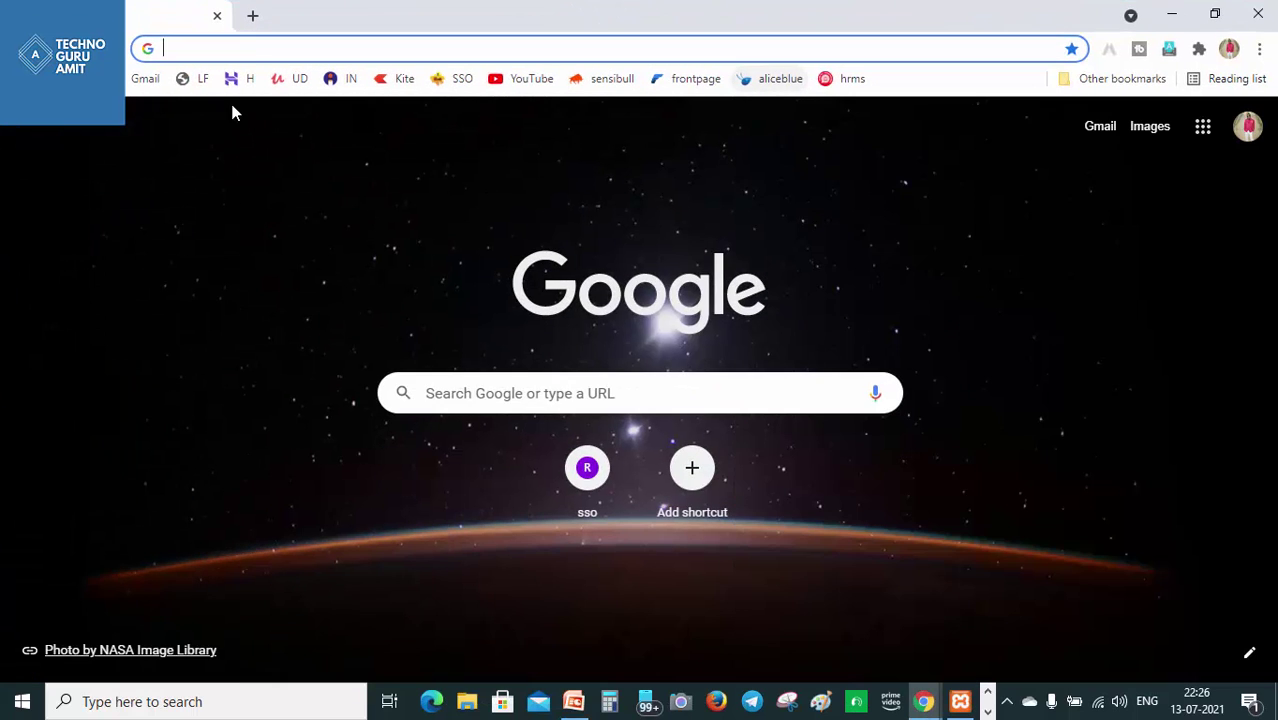
pyautogui.write('goo')
pyautogui.press('Return')
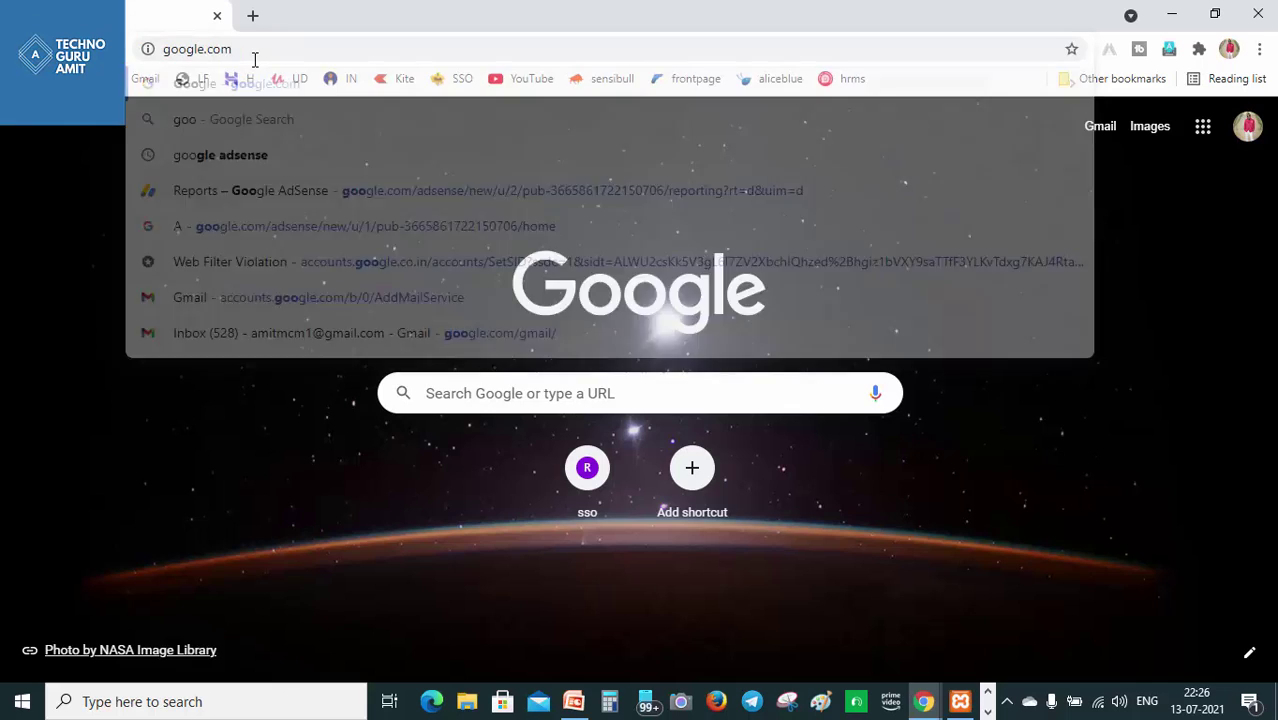
pyautogui.click(478, 295)
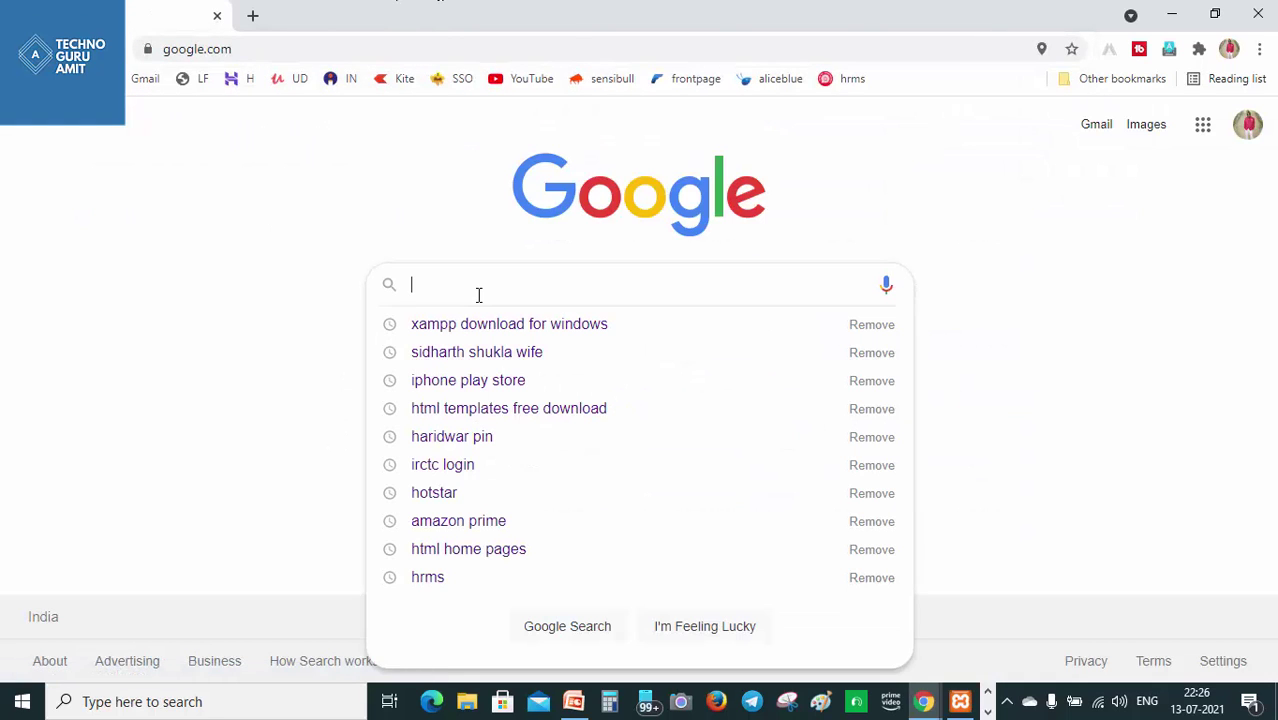
pyautogui.click(495, 323)
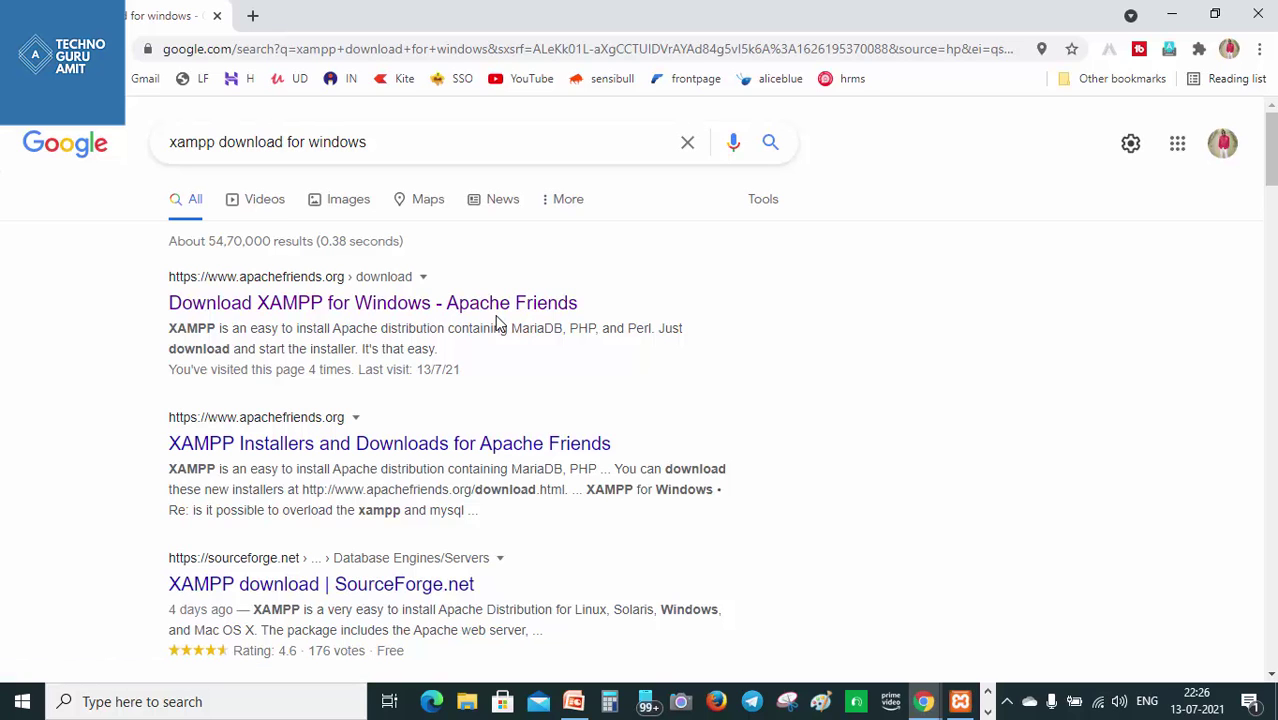
# - Open the Apache Friends "Download XAMPP for Windows" result and save the 64-bit 8.0.8 / PHP 8.0.8 Windows installer to Local Disk (D:)
pyautogui.click(355, 303)
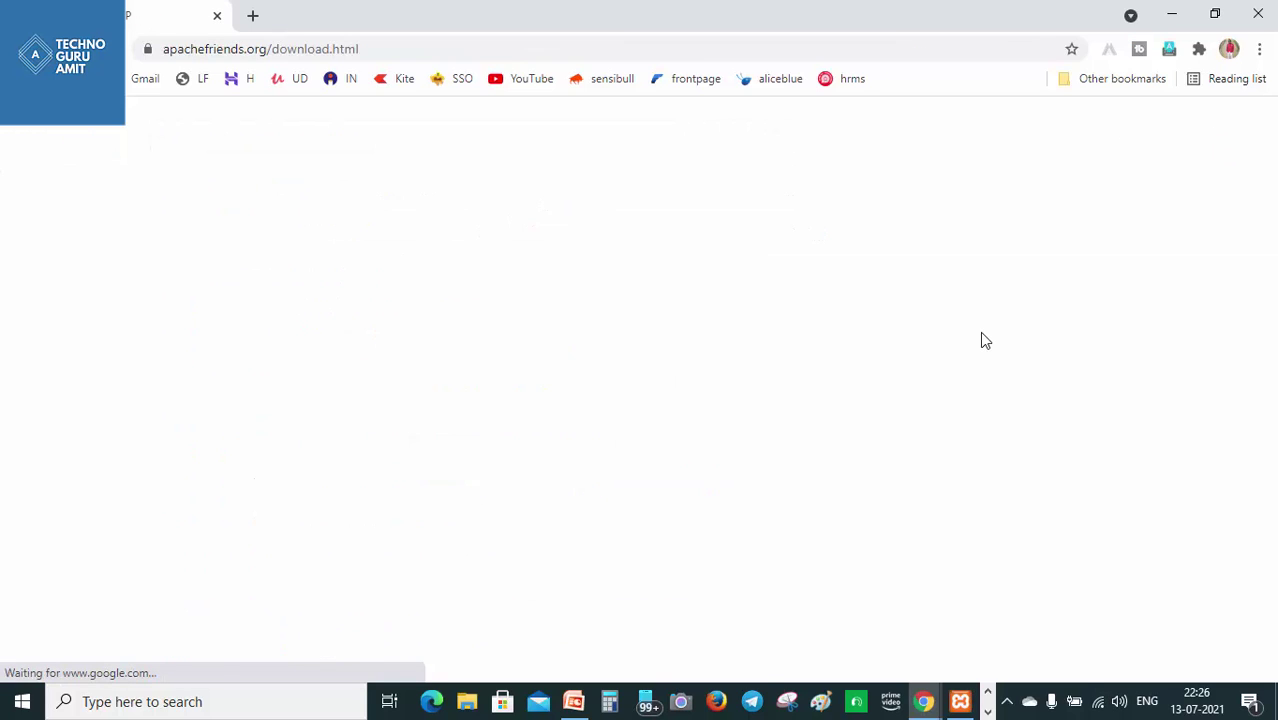
pyautogui.scroll(-4, 730, 400)
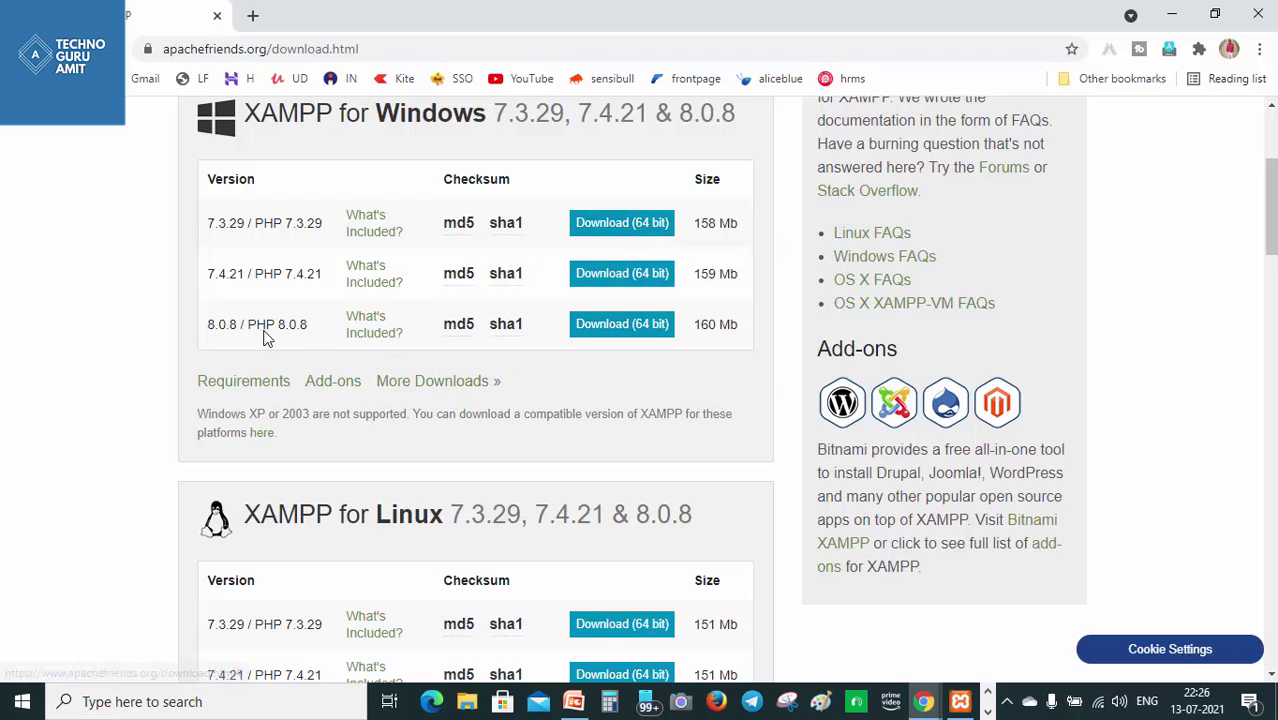
pyautogui.click(603, 330)
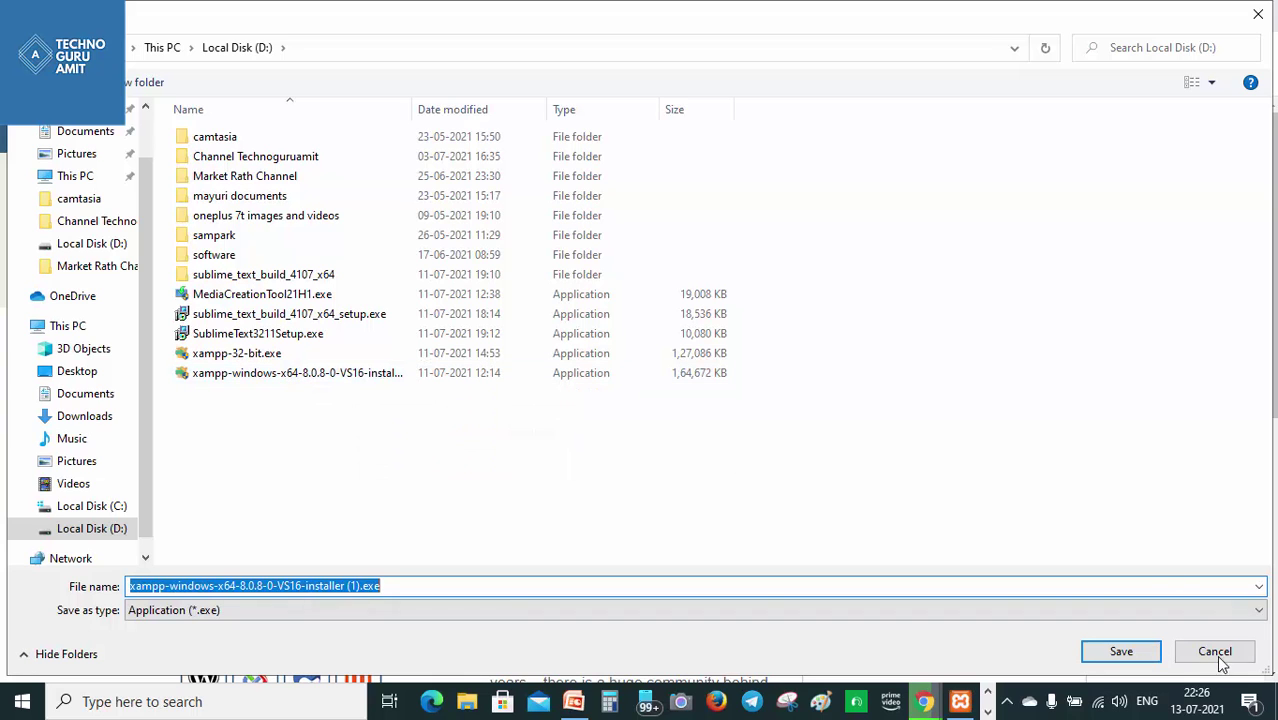
pyautogui.click(1121, 652)
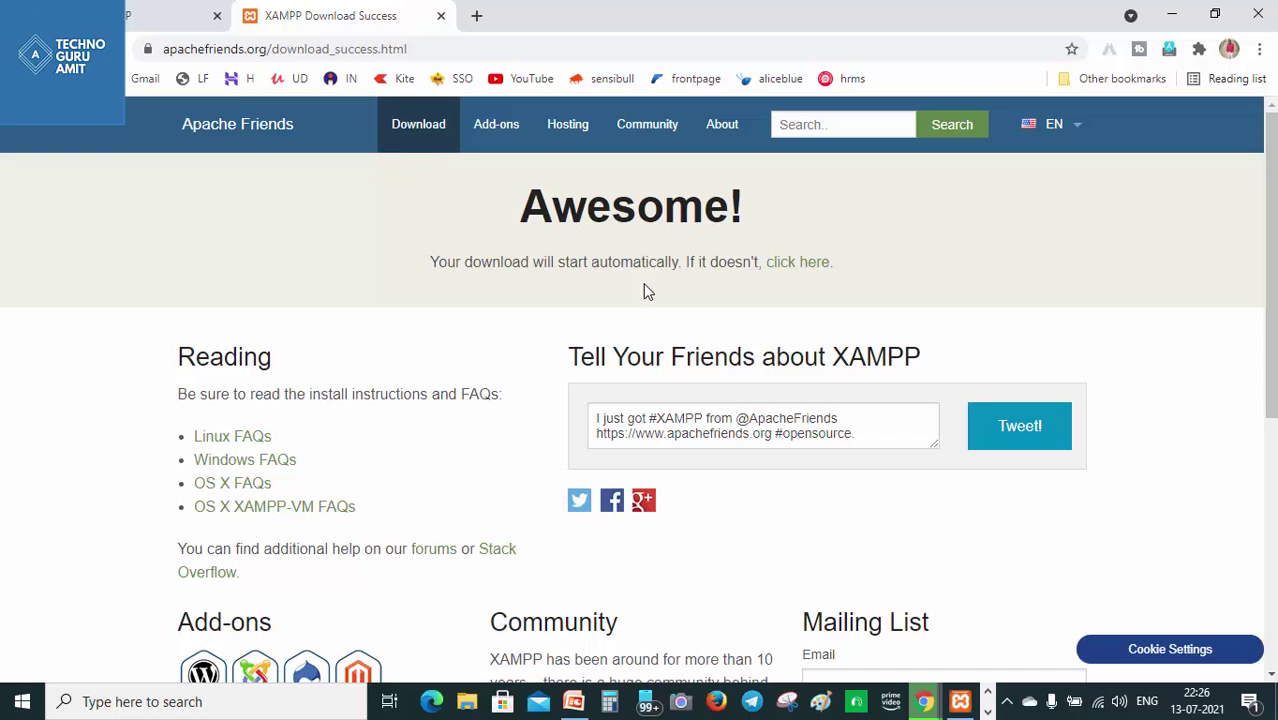
# - Show the downloaded installer in its folder on Local Disk (D:) and run xampp-32-bit.exe as administrator
pyautogui.rightClick(56, 648)
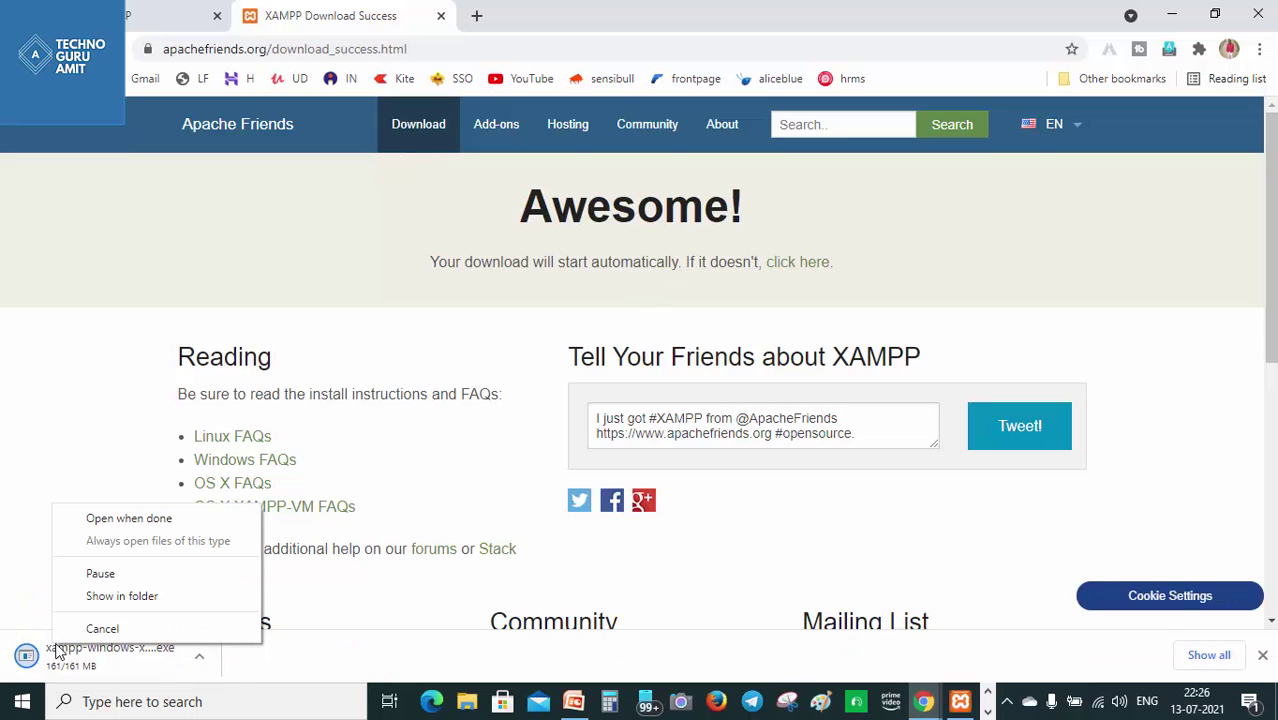
pyautogui.click(119, 600)
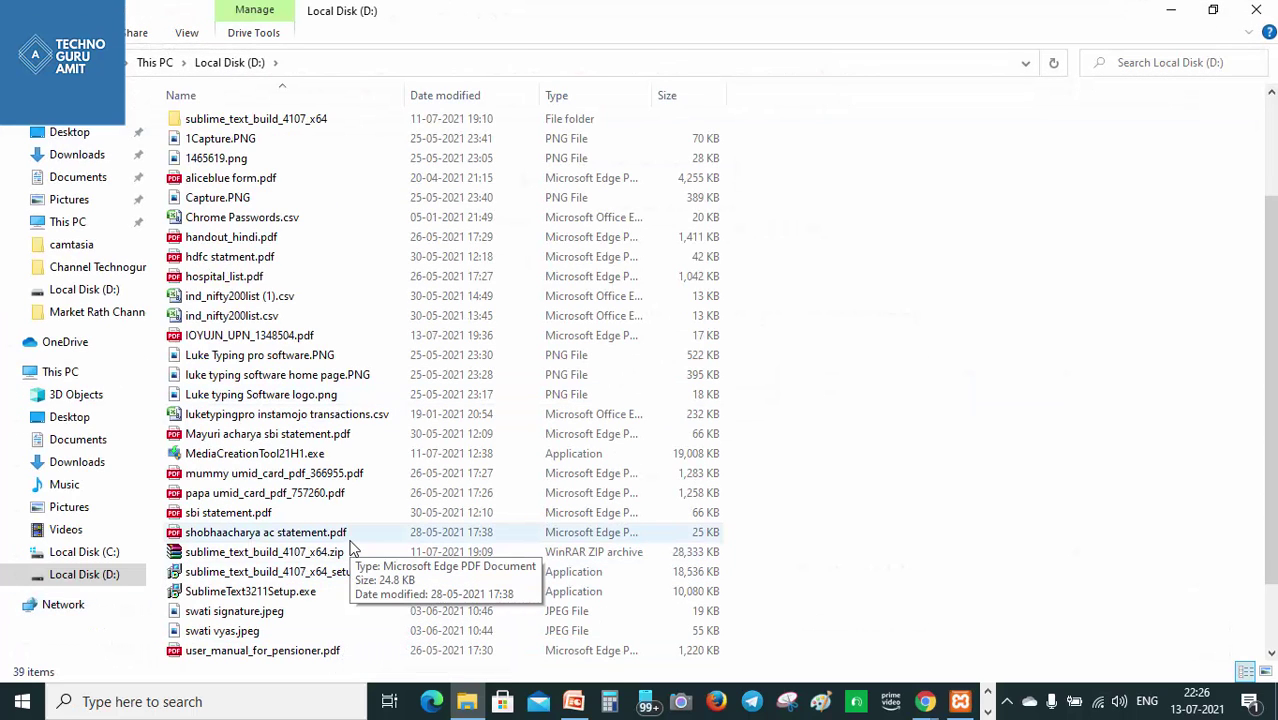
pyautogui.scroll(-2, 350, 549)
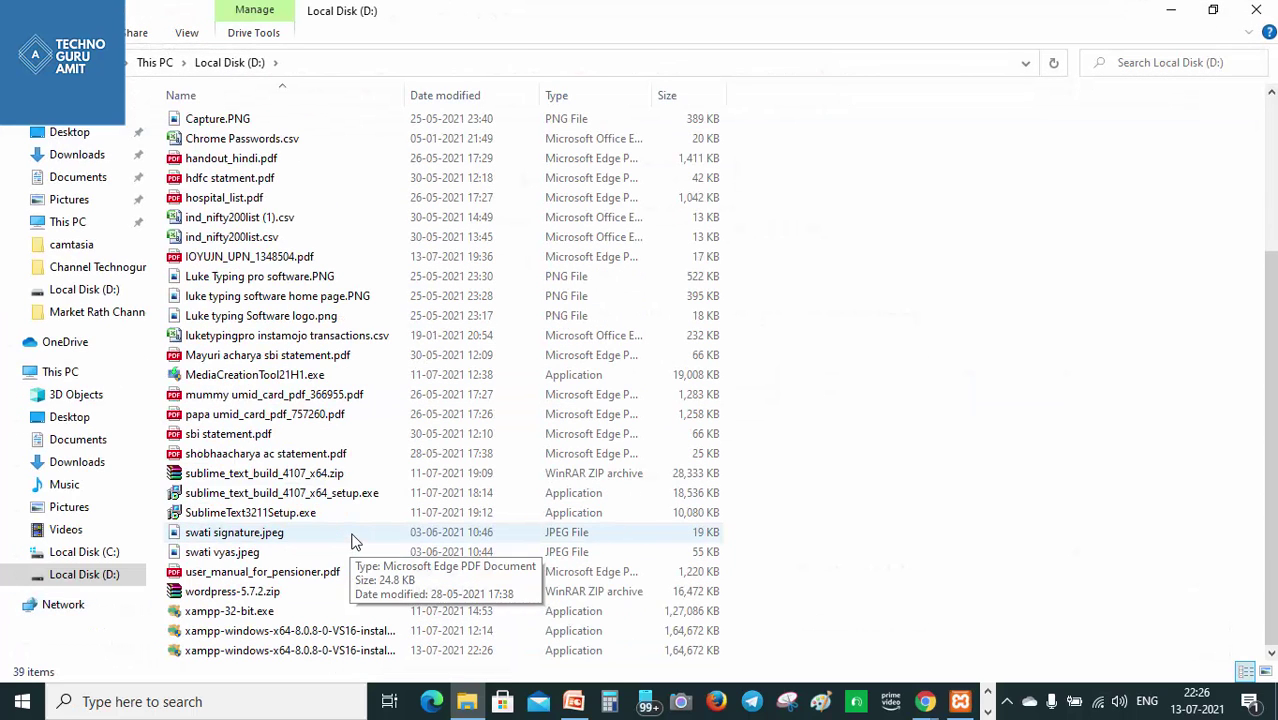
pyautogui.click(258, 616)
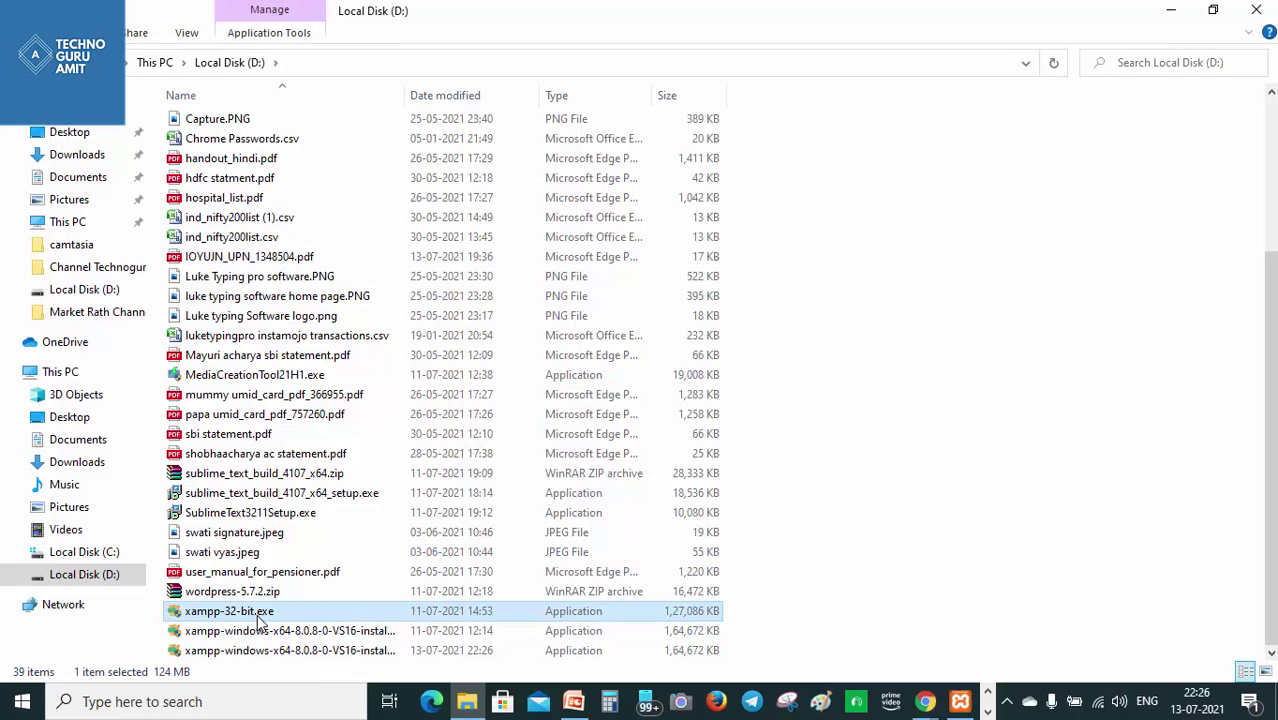
pyautogui.rightClick(260, 621)
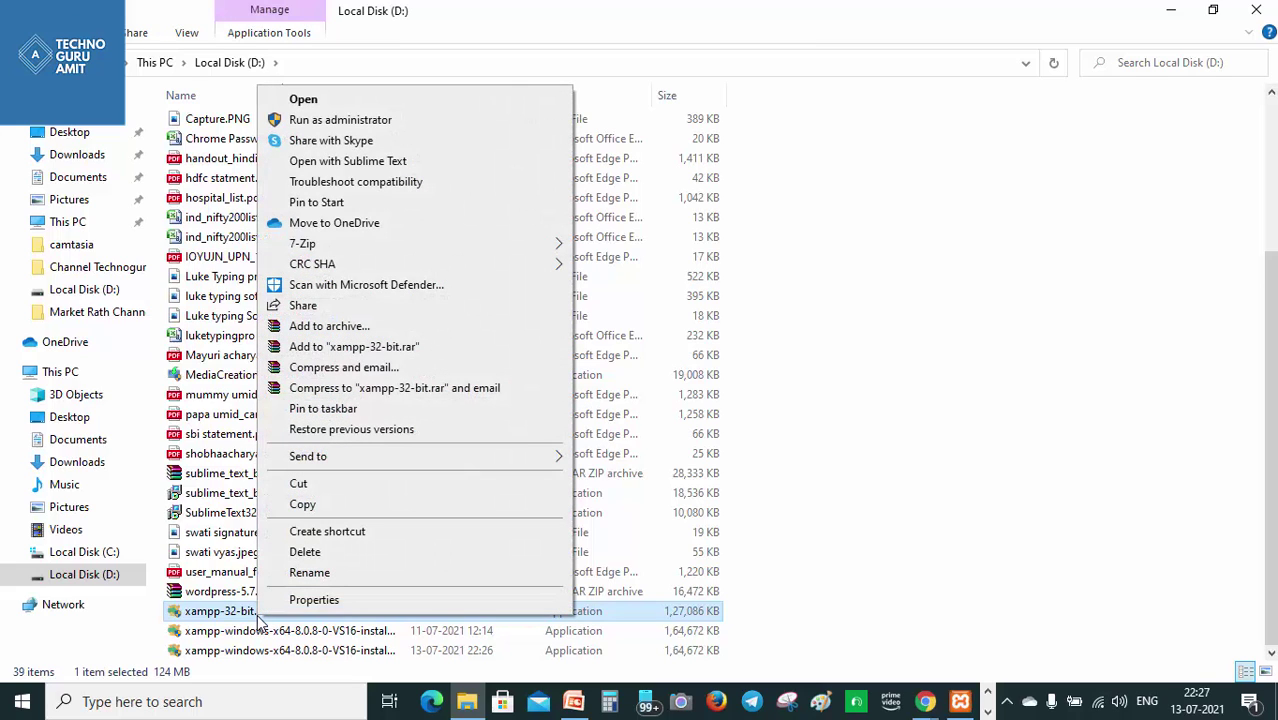
pyautogui.click(338, 124)
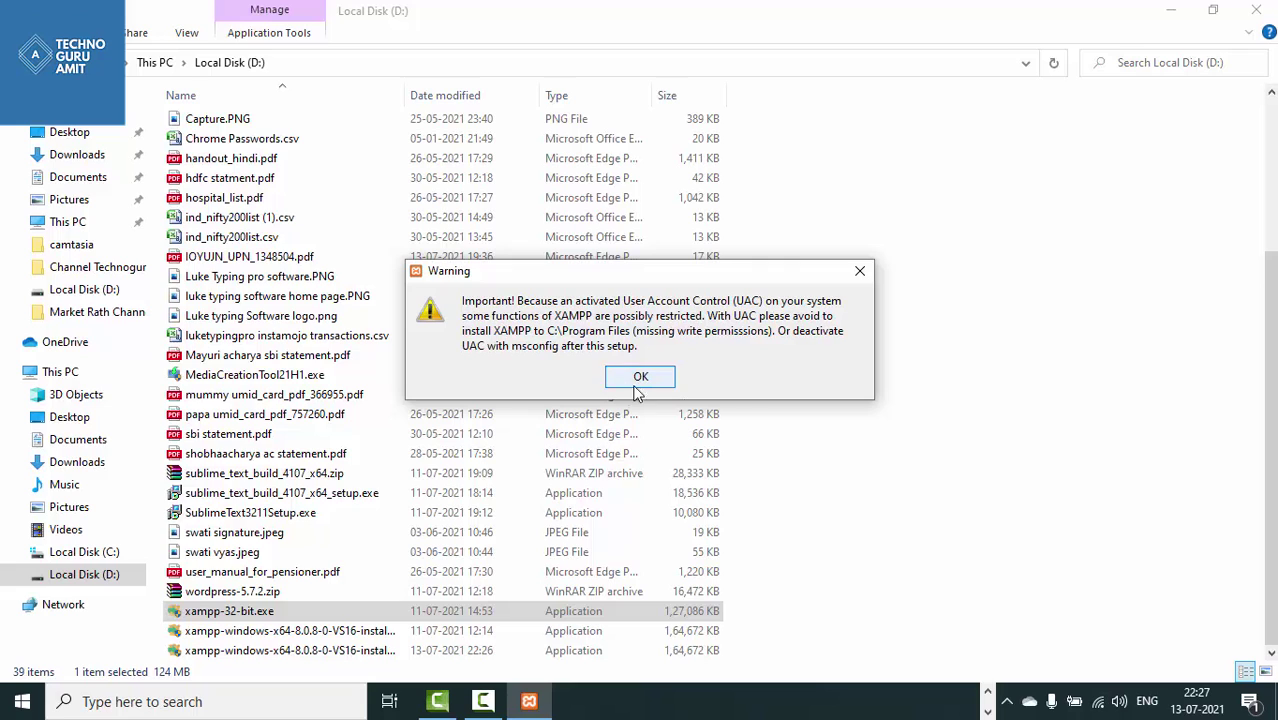
# - Accept the UAC warning, try to install XAMPP into C:\xampp through the setup wizard, and cancel the setup
pyautogui.click(641, 380)
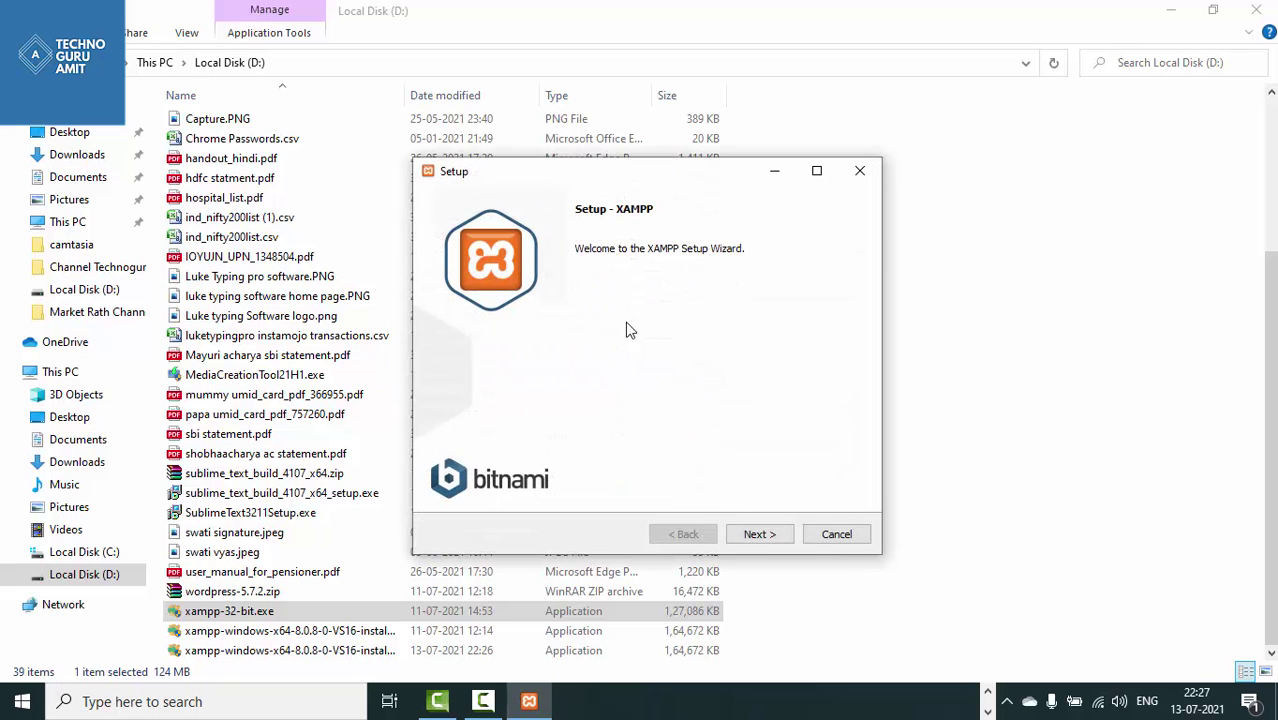
pyautogui.click(759, 533)
pyautogui.click(755, 535)
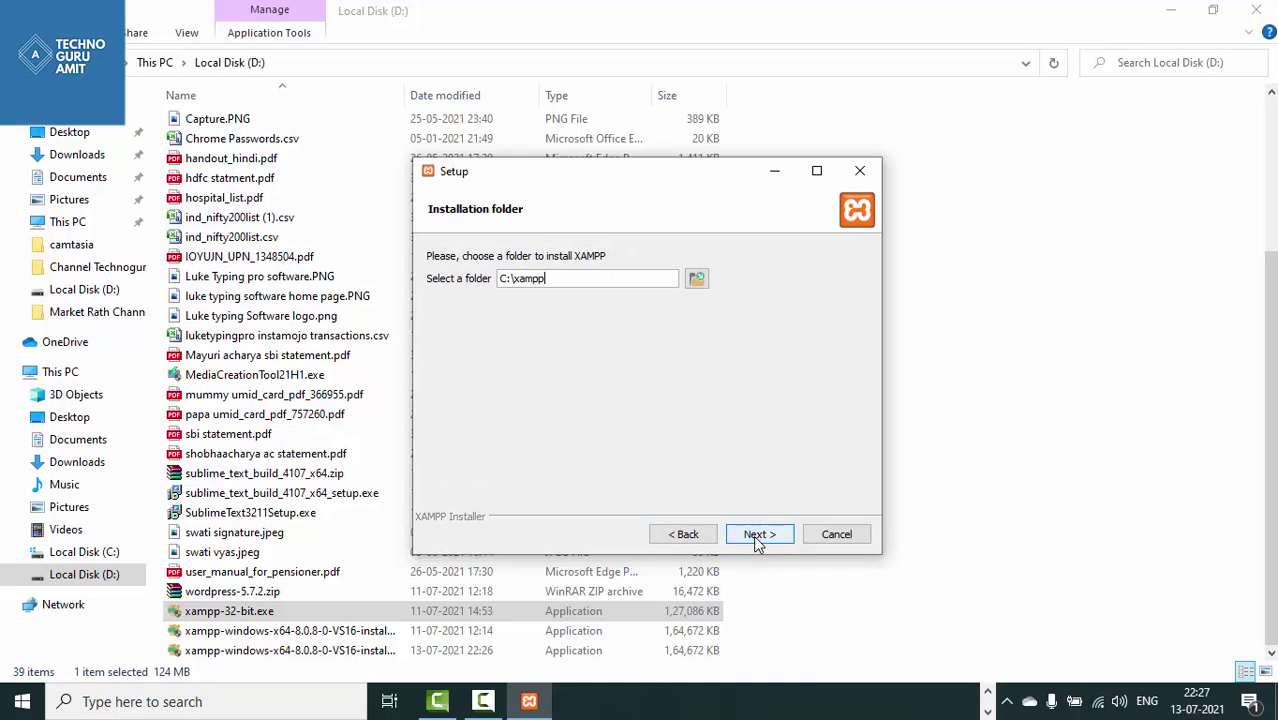
pyautogui.click(743, 534)
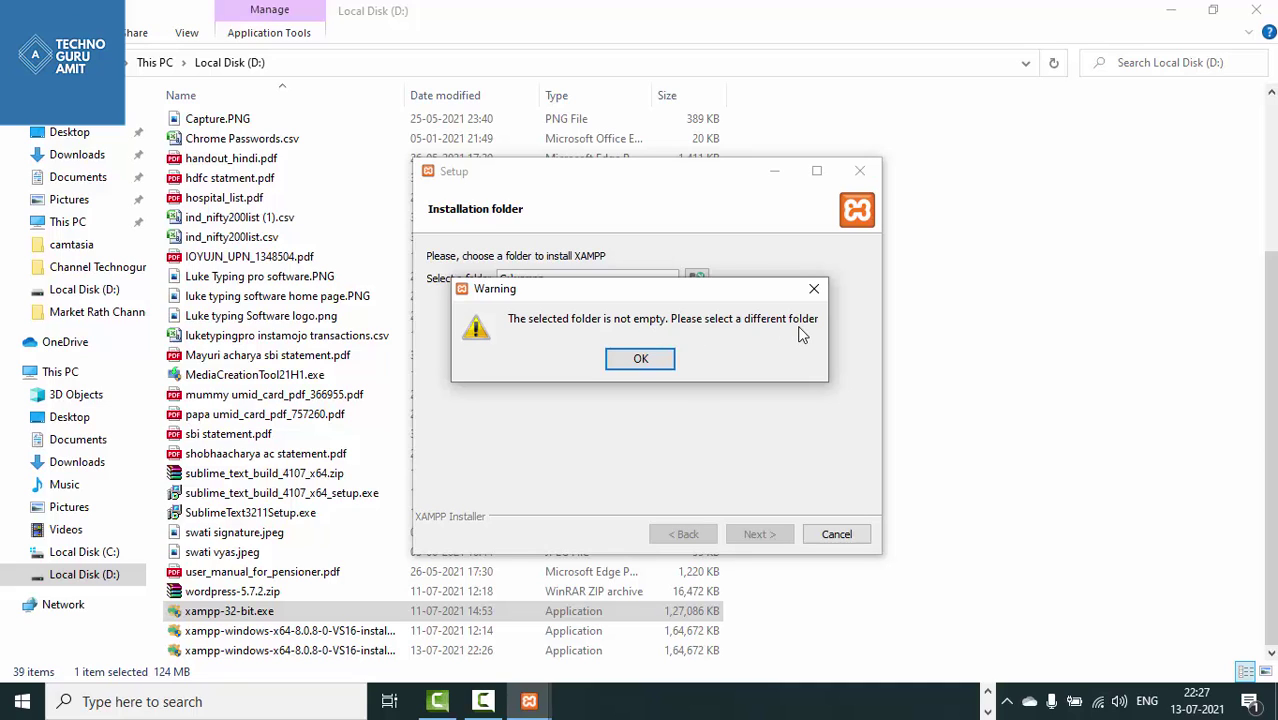
pyautogui.click(814, 288)
pyautogui.click(836, 532)
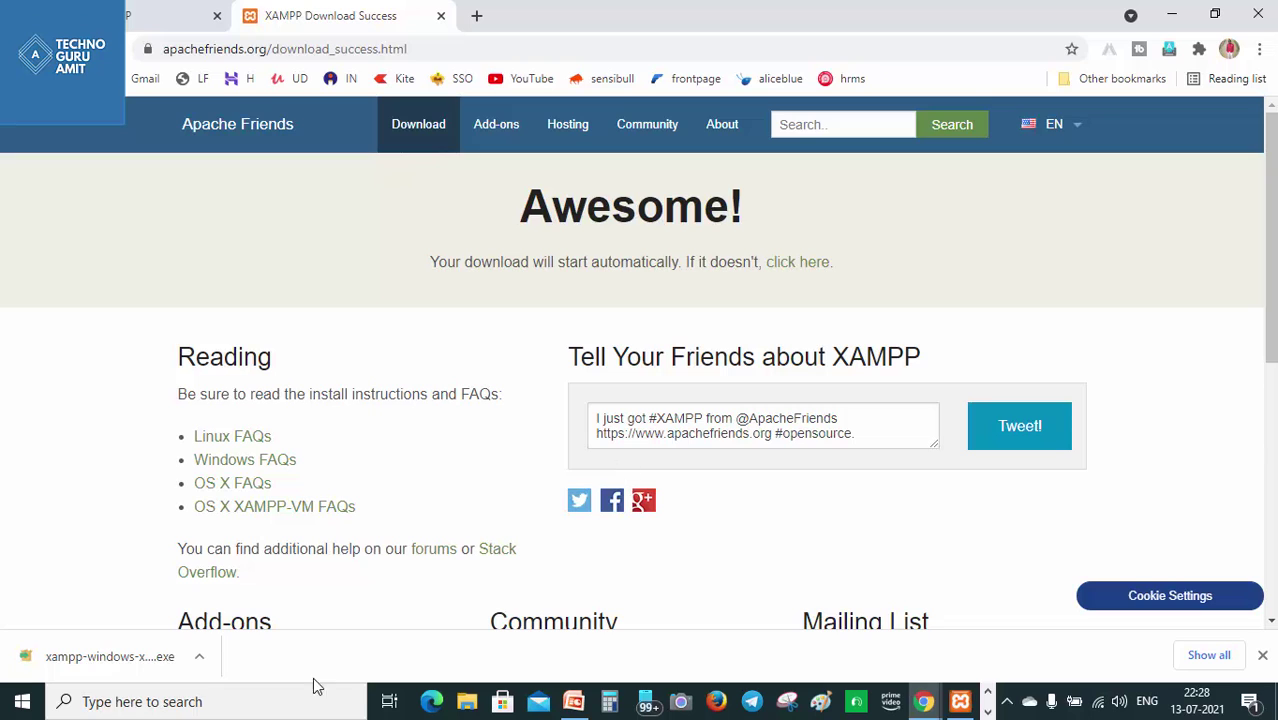
# - Bring up the XAMPP Control Panel, minimize it, and search Windows for "xa" to view the Control Panel app's launch options
pyautogui.click(960, 705)
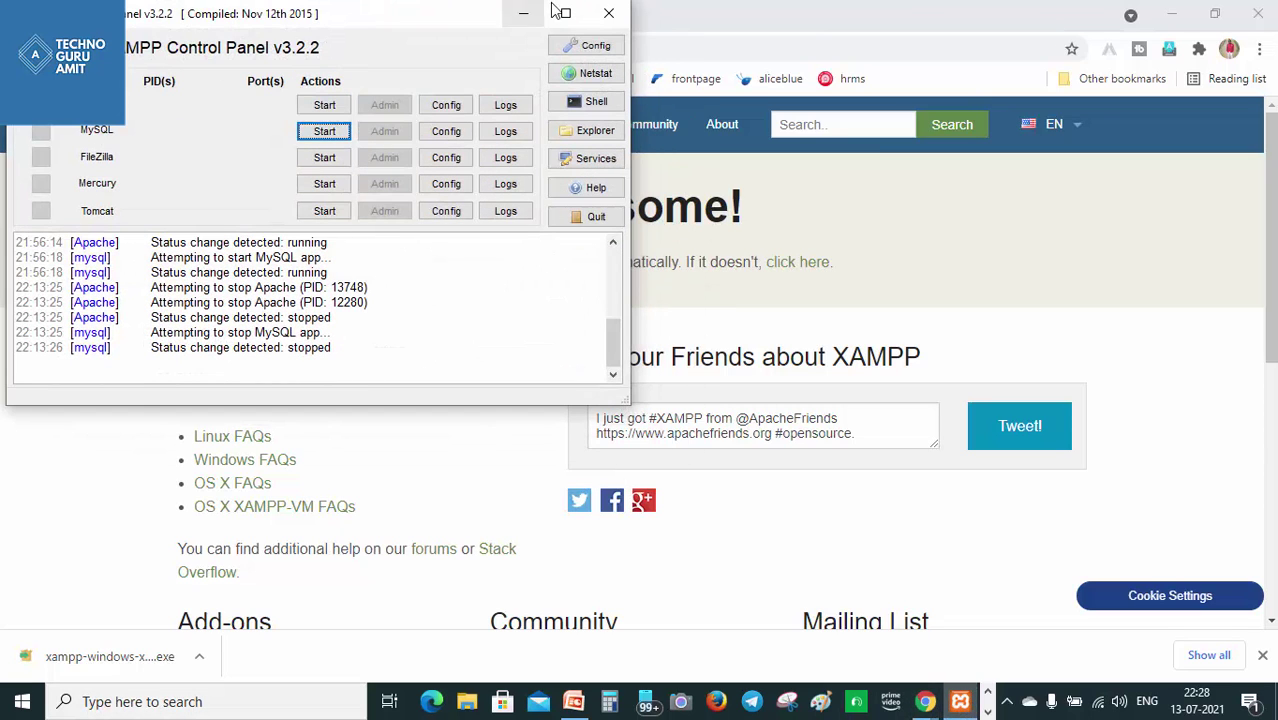
pyautogui.click(523, 13)
pyautogui.click(121, 710)
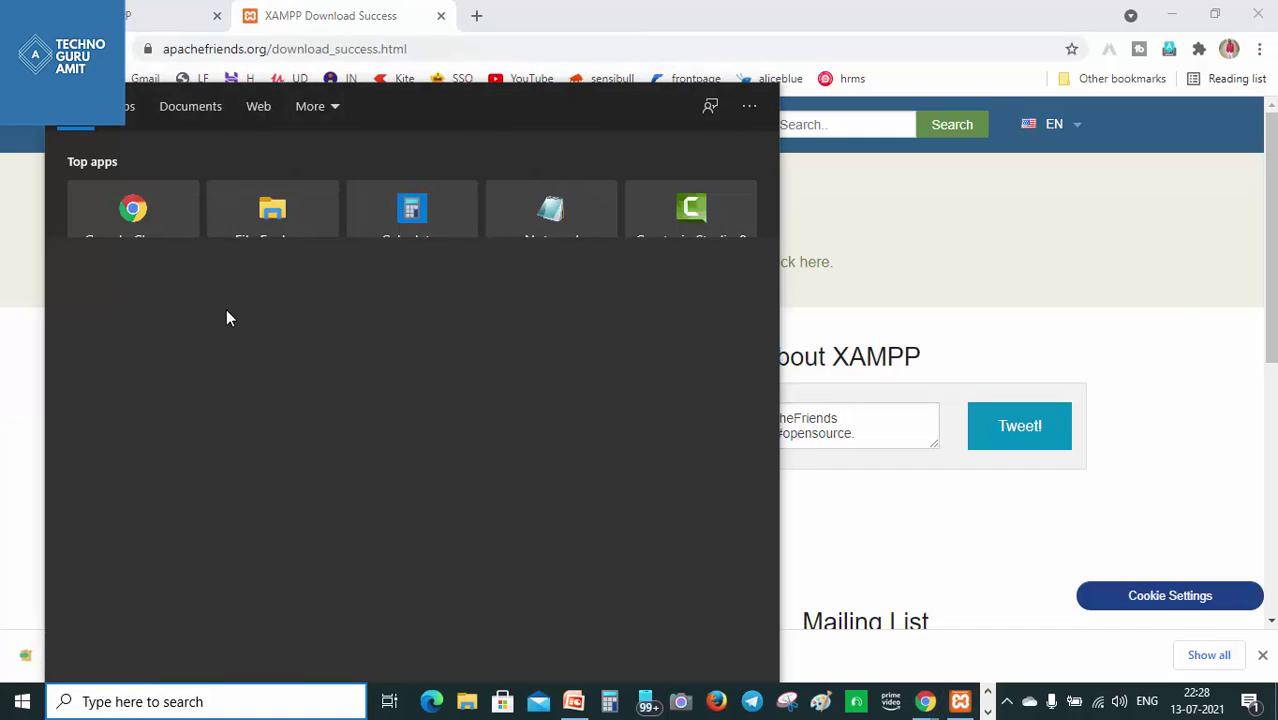
pyautogui.write('xa')
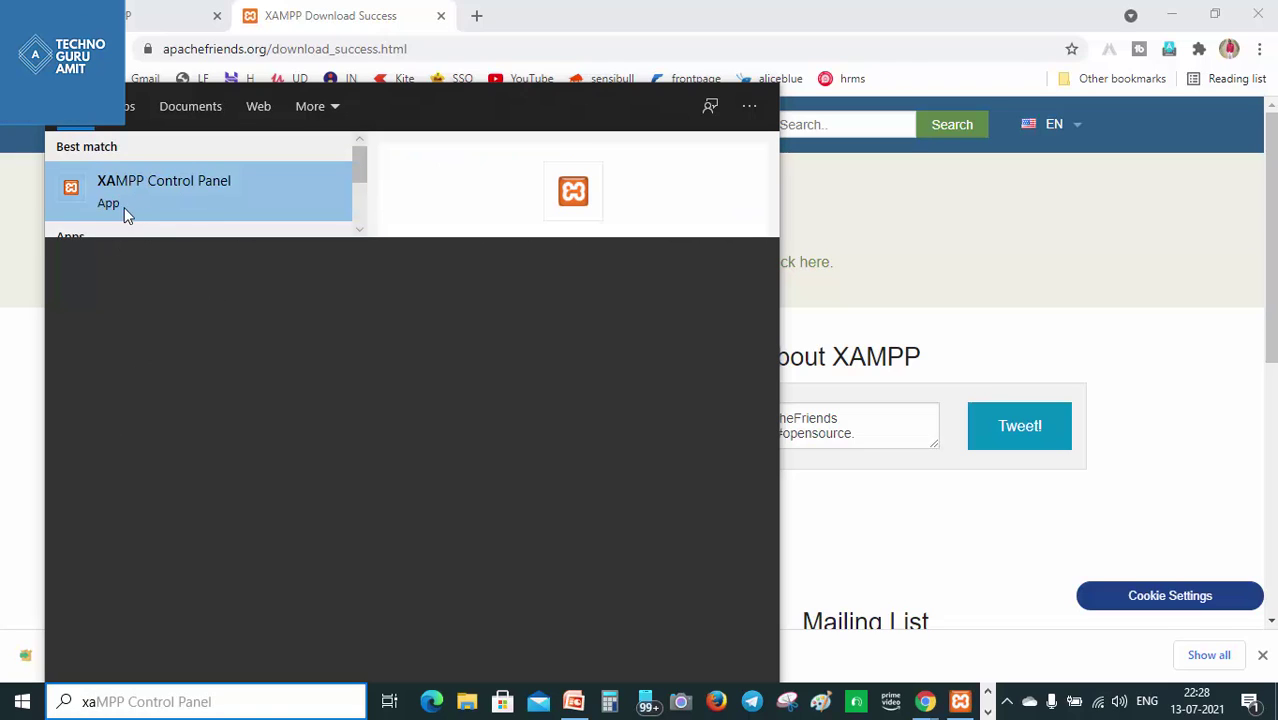
pyautogui.rightClick(116, 199)
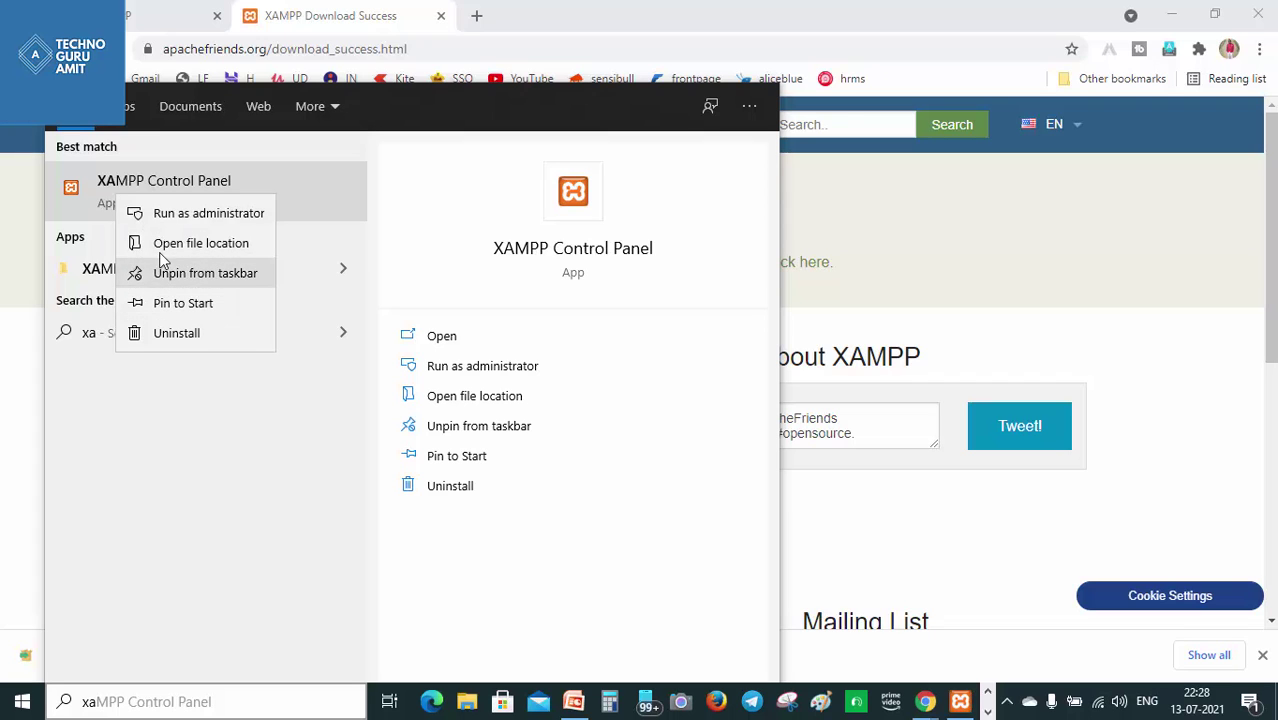
pyautogui.click(97, 286)
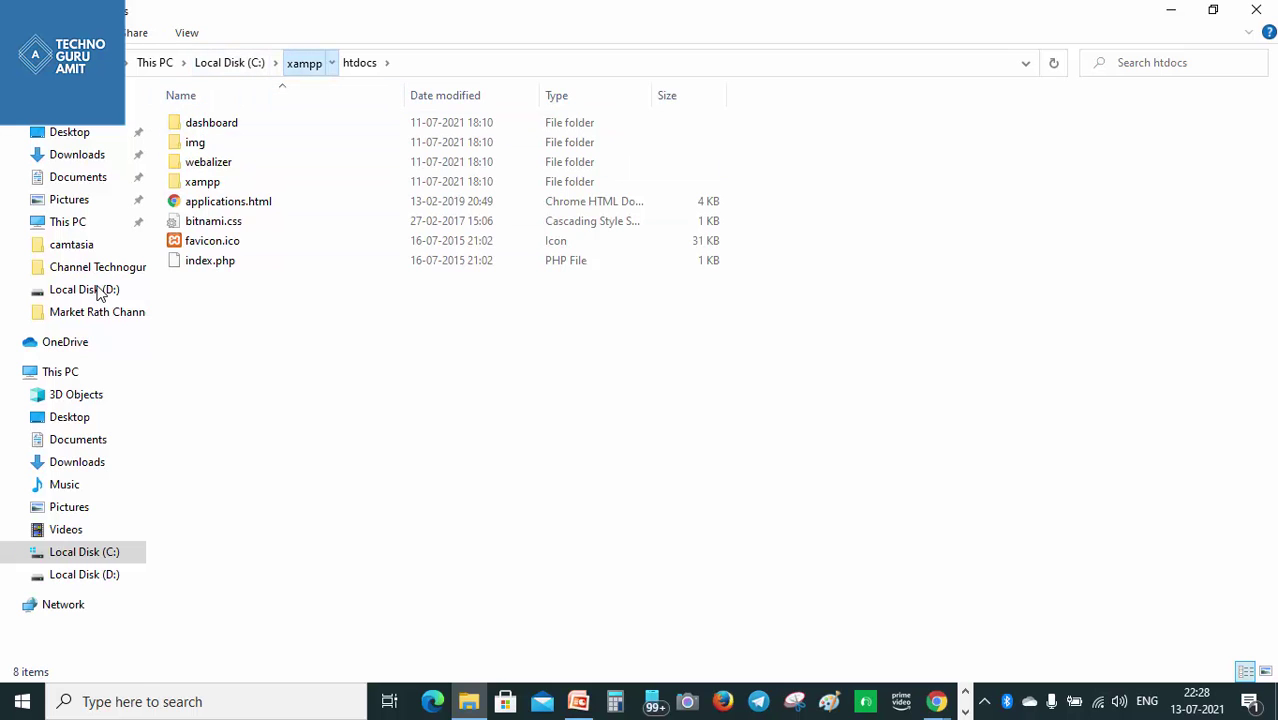
# - Go to the C:\xampp folder, select the xampp-control application, and view its Send to options for a desktop shortcut
pyautogui.click(304, 63)
pyautogui.scroll(-8, 302, 338)
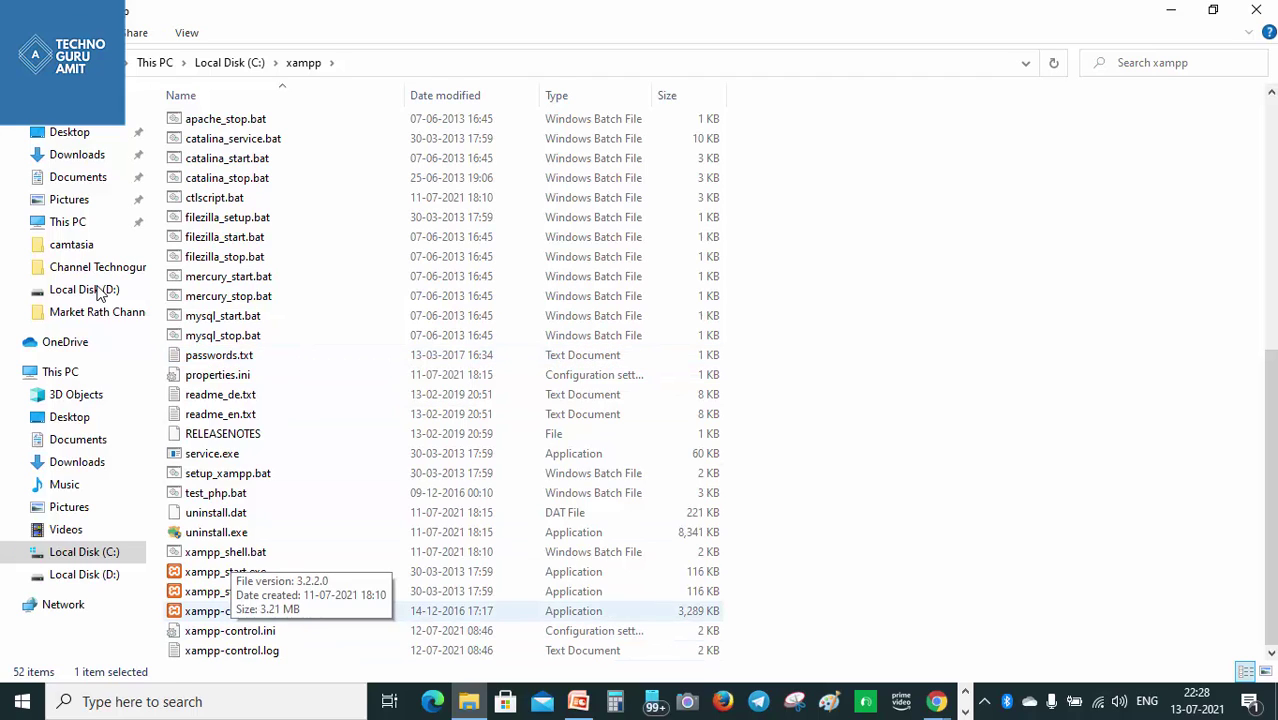
pyautogui.click(232, 611)
pyautogui.rightClick(212, 612)
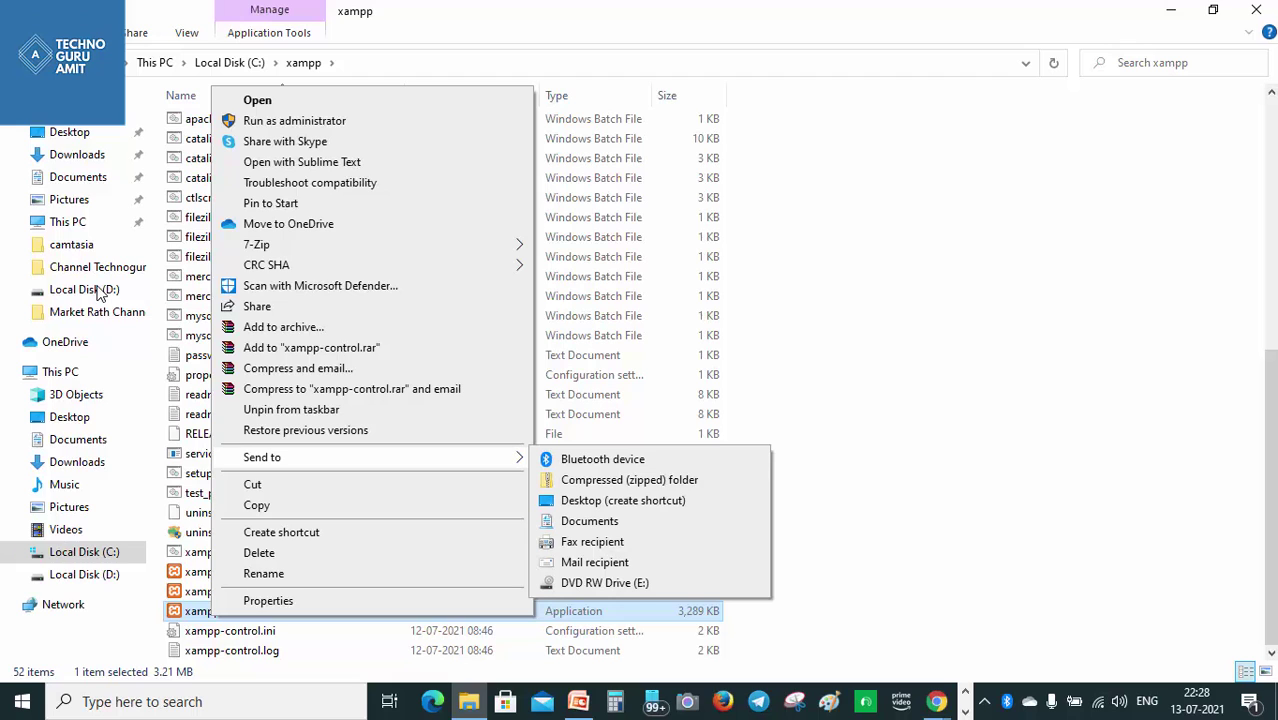
# - Minimize the XAMPP Control Panel, replace Chrome's Apache Friends tabs with a new tab, and open localhost in it
pyautogui.hotkey('alt', 'Tab')
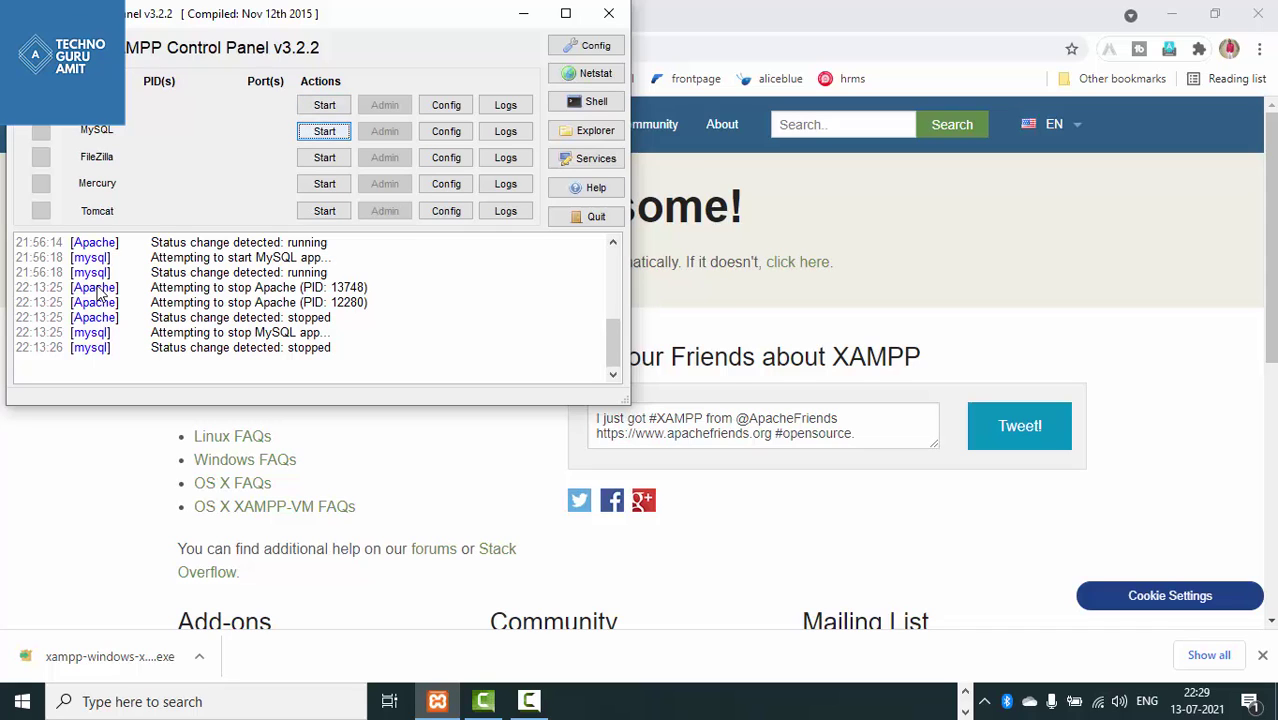
pyautogui.click(523, 14)
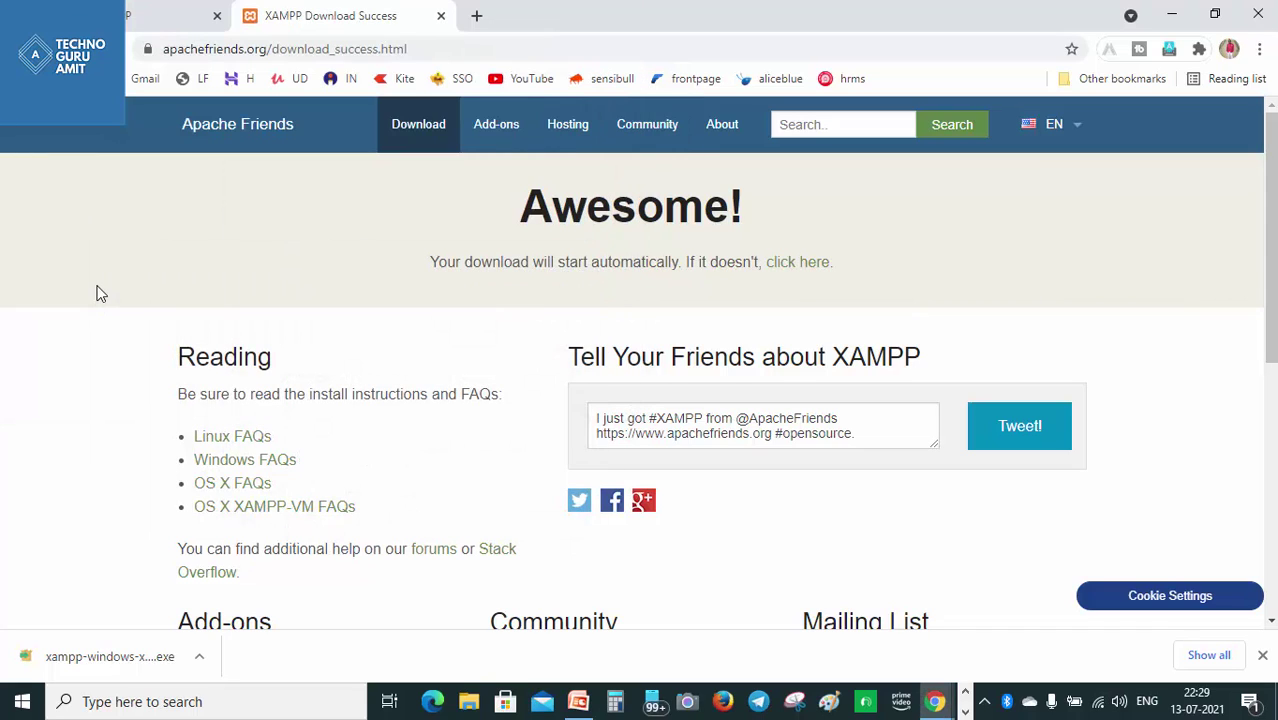
pyautogui.click(476, 16)
pyautogui.click(441, 16)
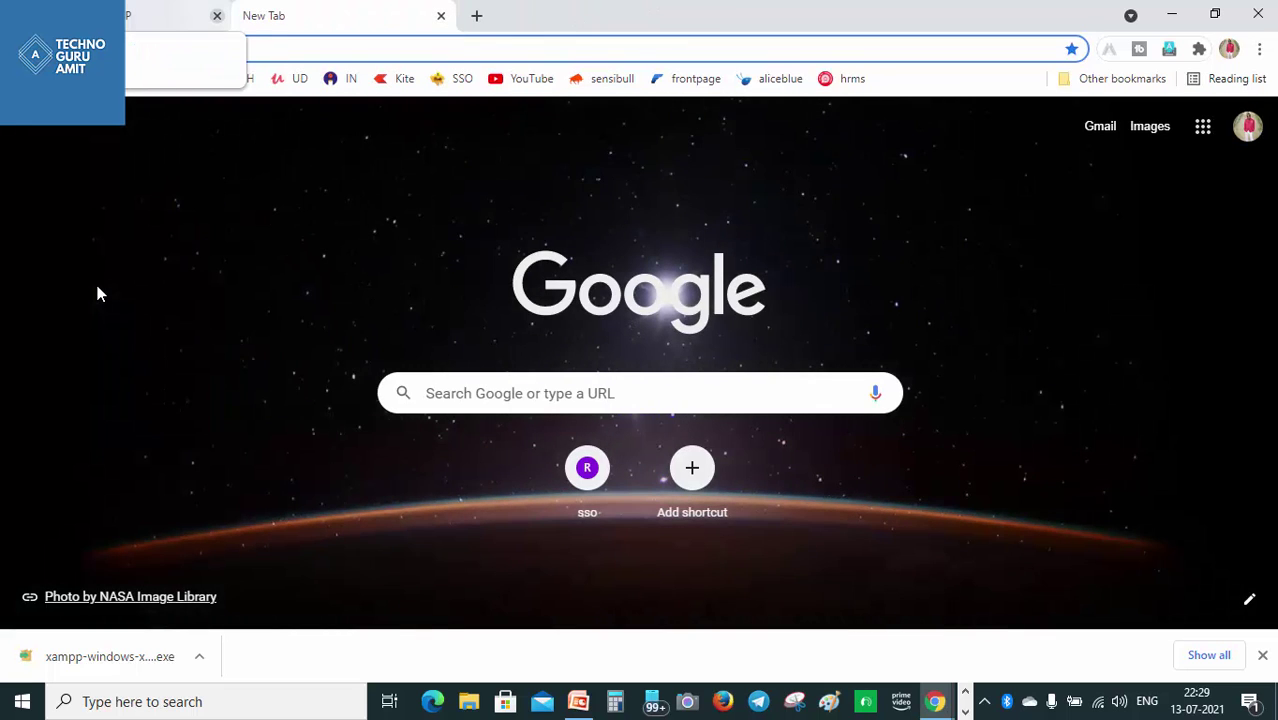
pyautogui.click(217, 15)
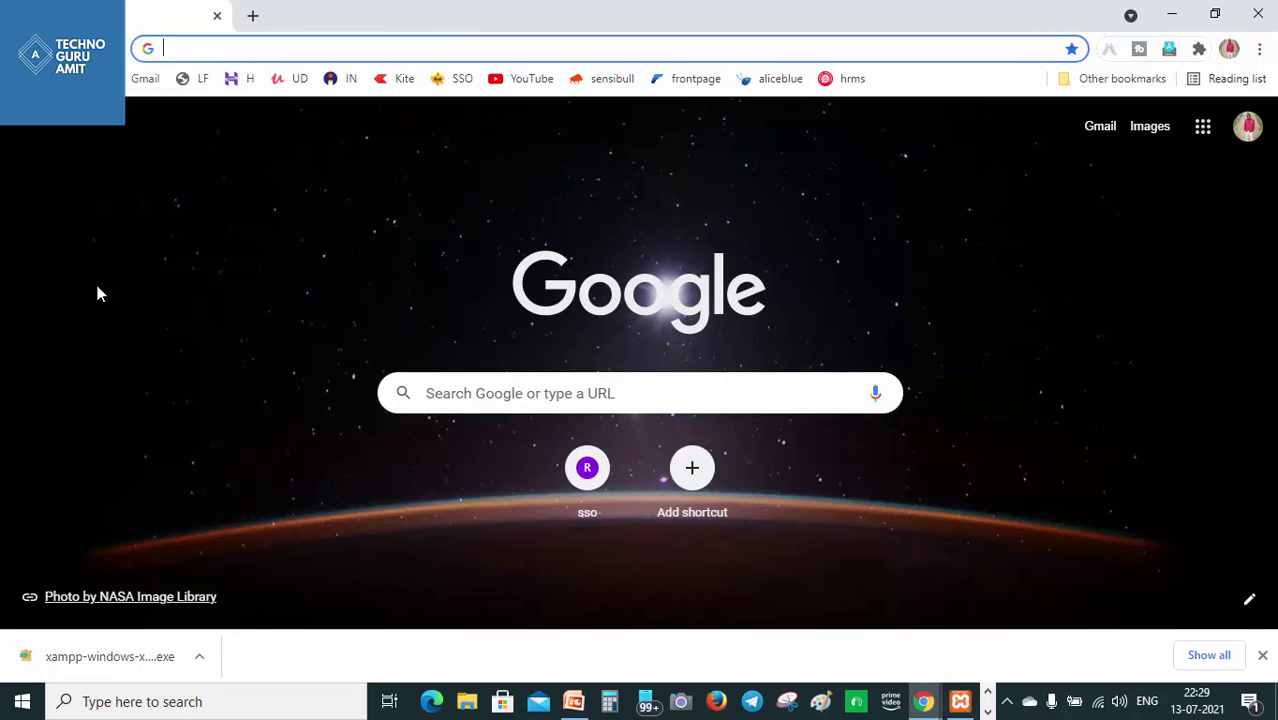
pyautogui.write('local')
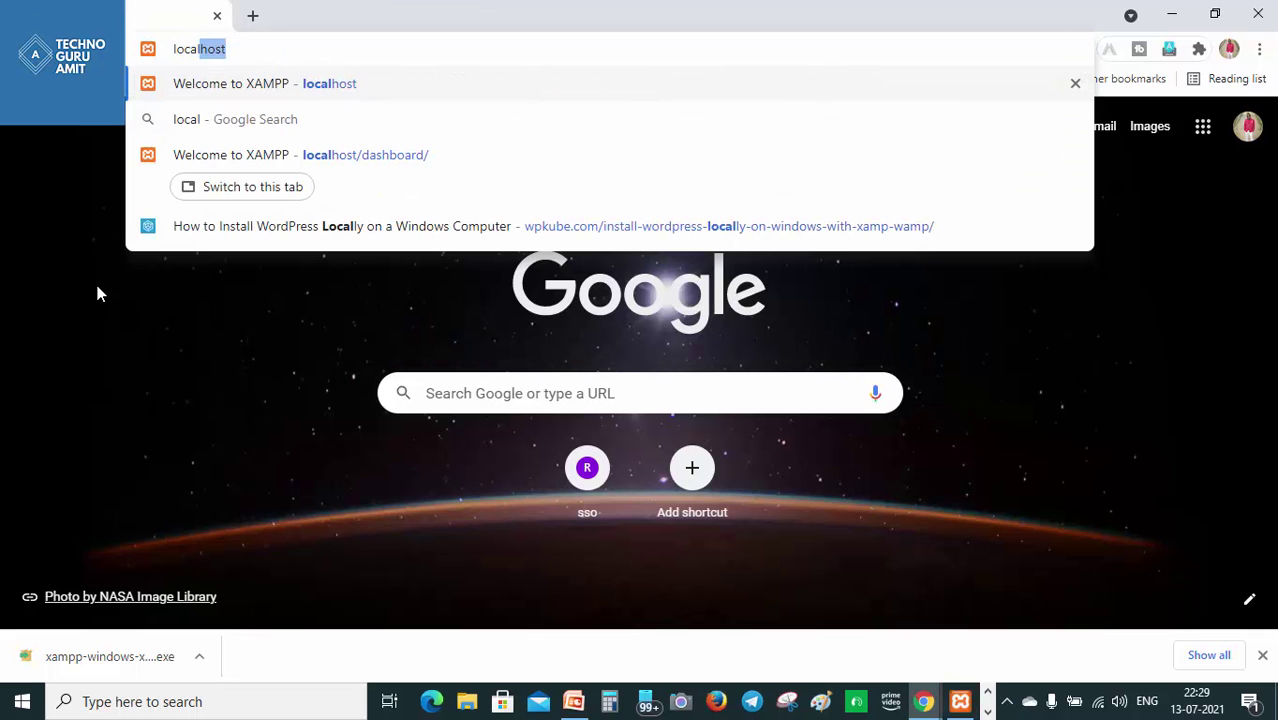
pyautogui.press('Return')
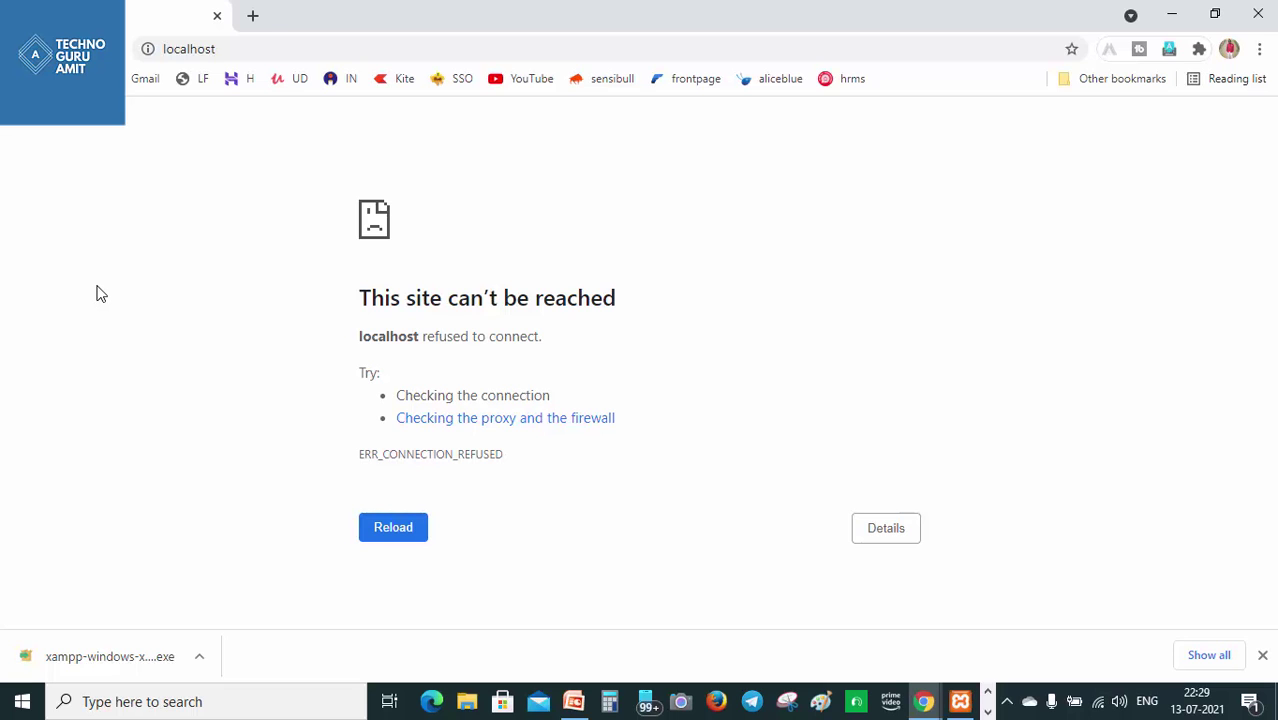
# - Switch to the XAMPP Control Panel and start the Apache and MySQL modules
pyautogui.hotkey('alt', 'Tab')
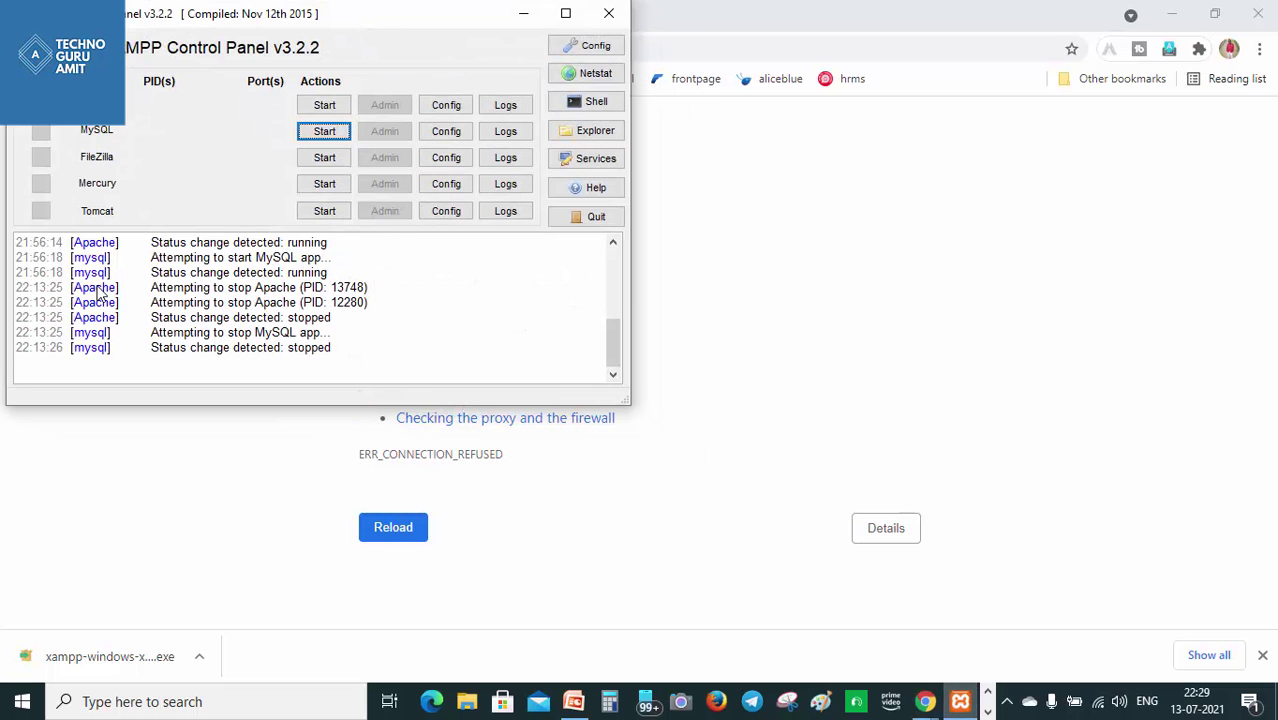
pyautogui.press('Up')
pyautogui.press('space')
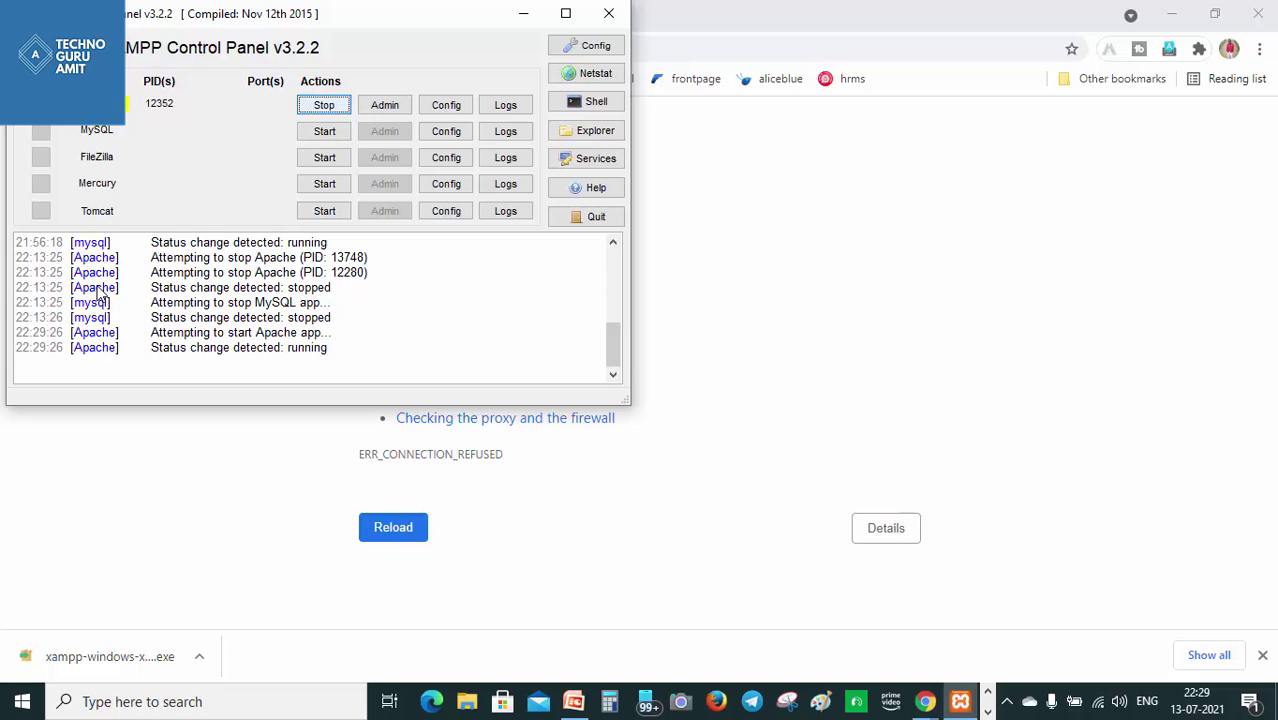
pyautogui.press('Down')
pyautogui.press('space')
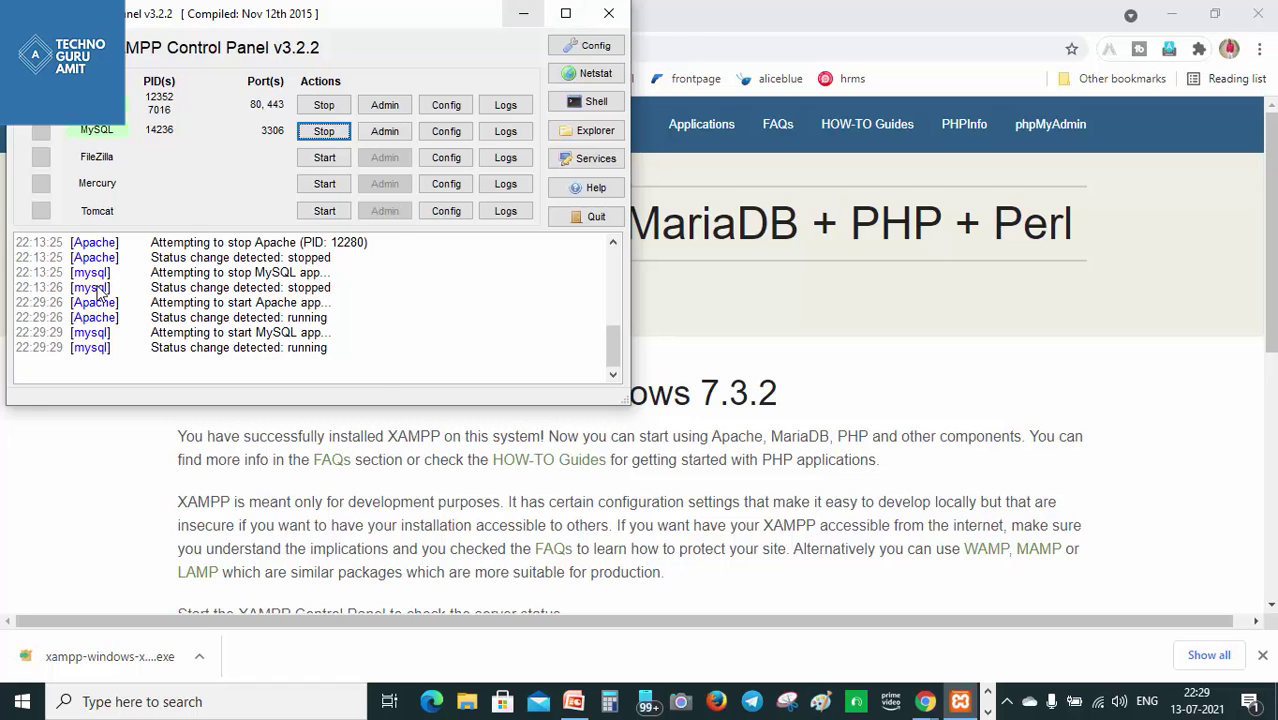
# - Minimize the XAMPP Control Panel, load localhost in the browser, and look through the XAMPP dashboard page
pyautogui.click(523, 13)
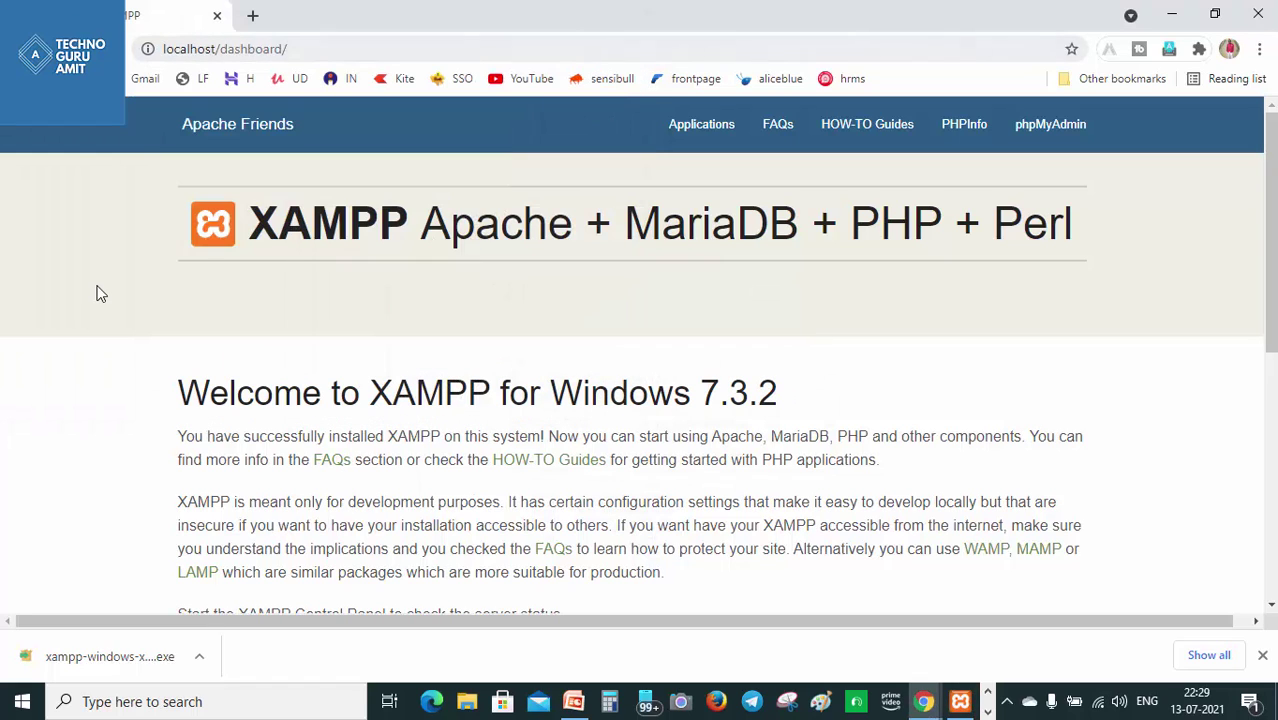
pyautogui.hotkey('ctrl', 'l')
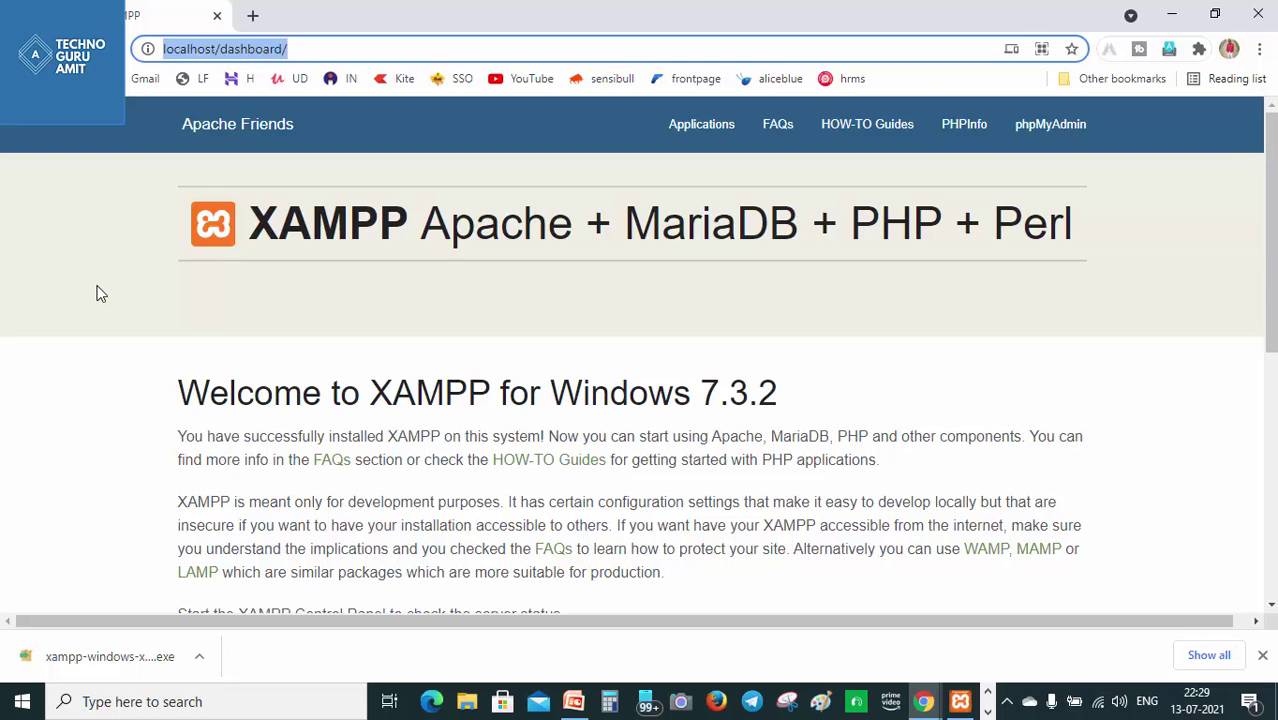
pyautogui.write('local')
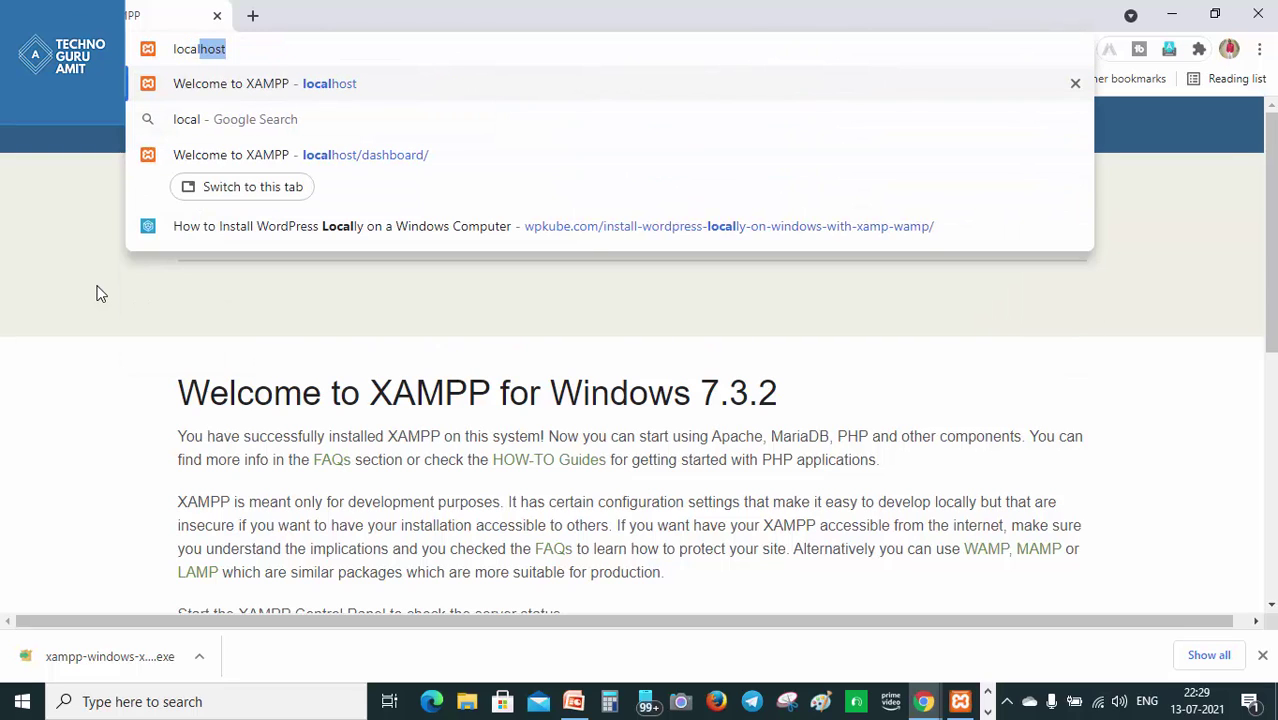
pyautogui.press('Return')
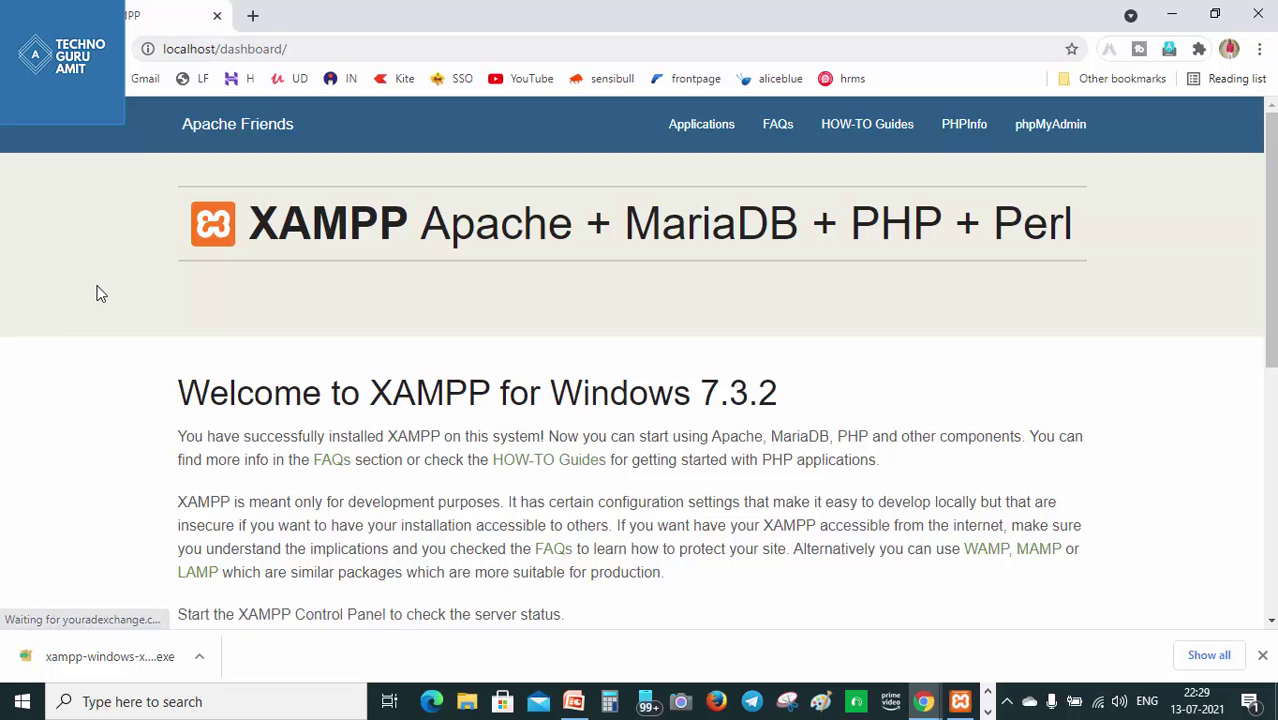
pyautogui.scroll(-10, 100, 293)
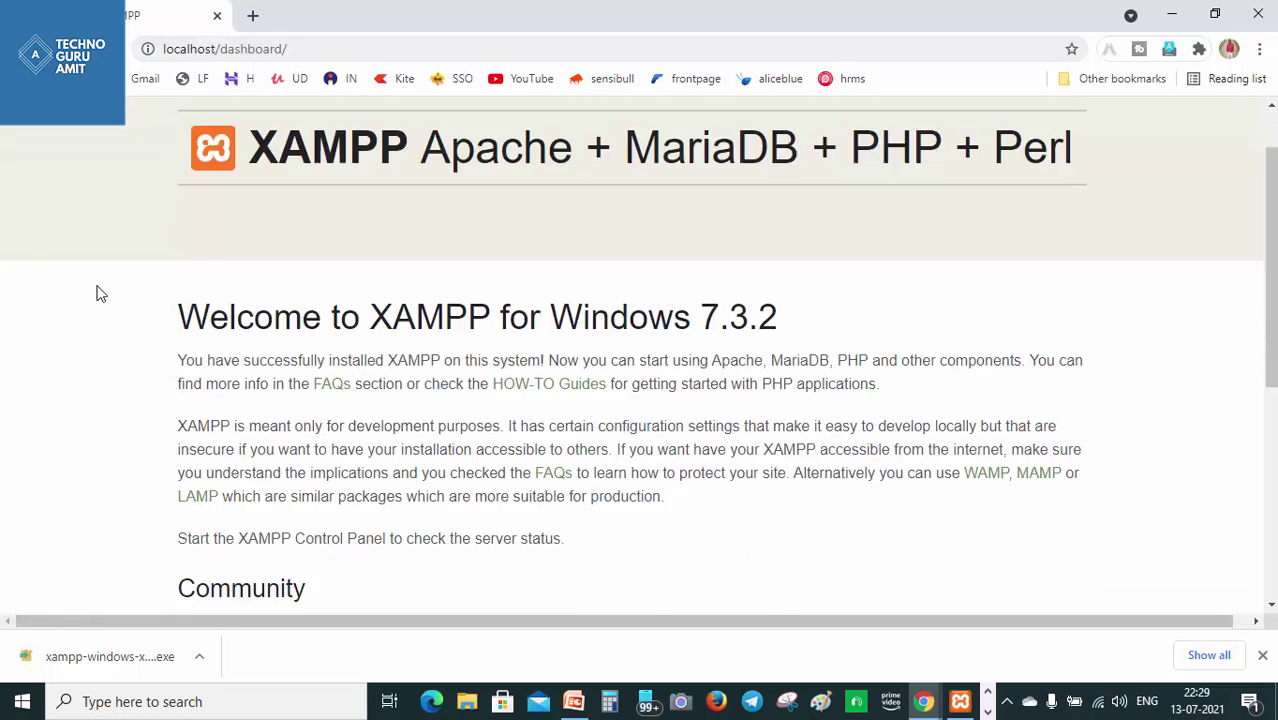
pyautogui.scroll(10, 100, 293)
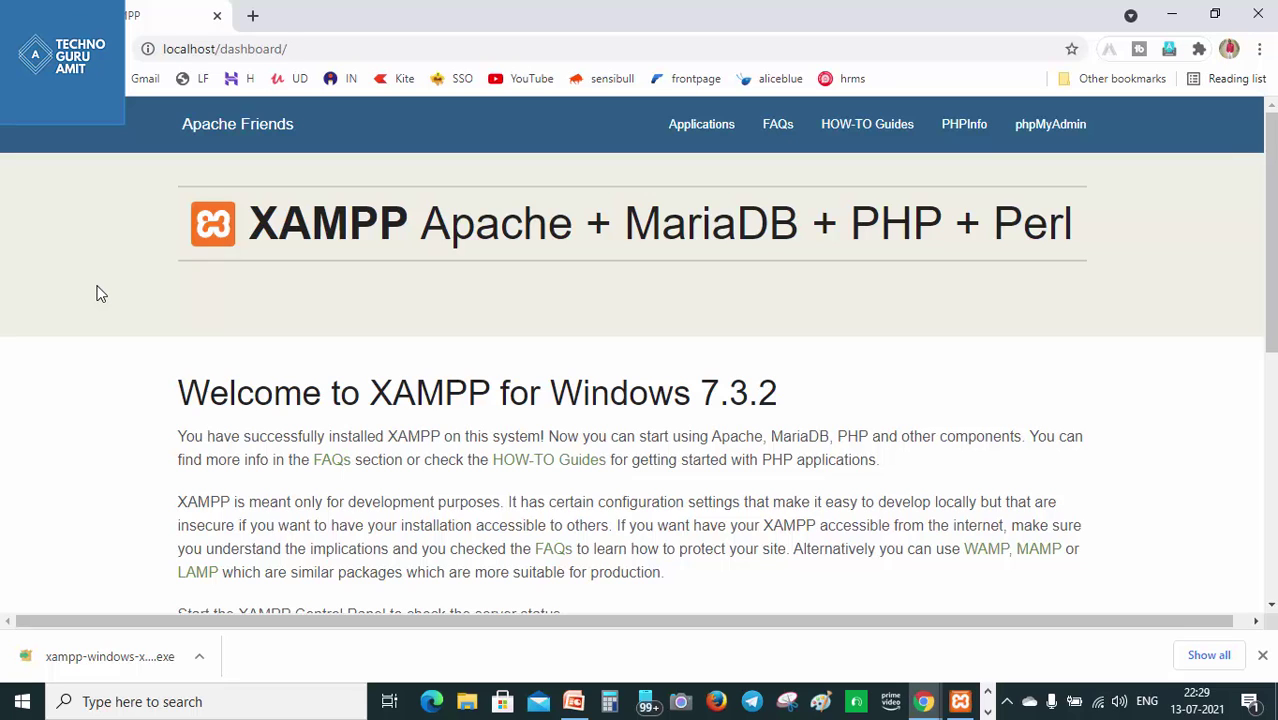
# - Switch to the XAMPP Control Panel and stop the Apache and MySQL modules
pyautogui.hotkey('alt', 'Tab')
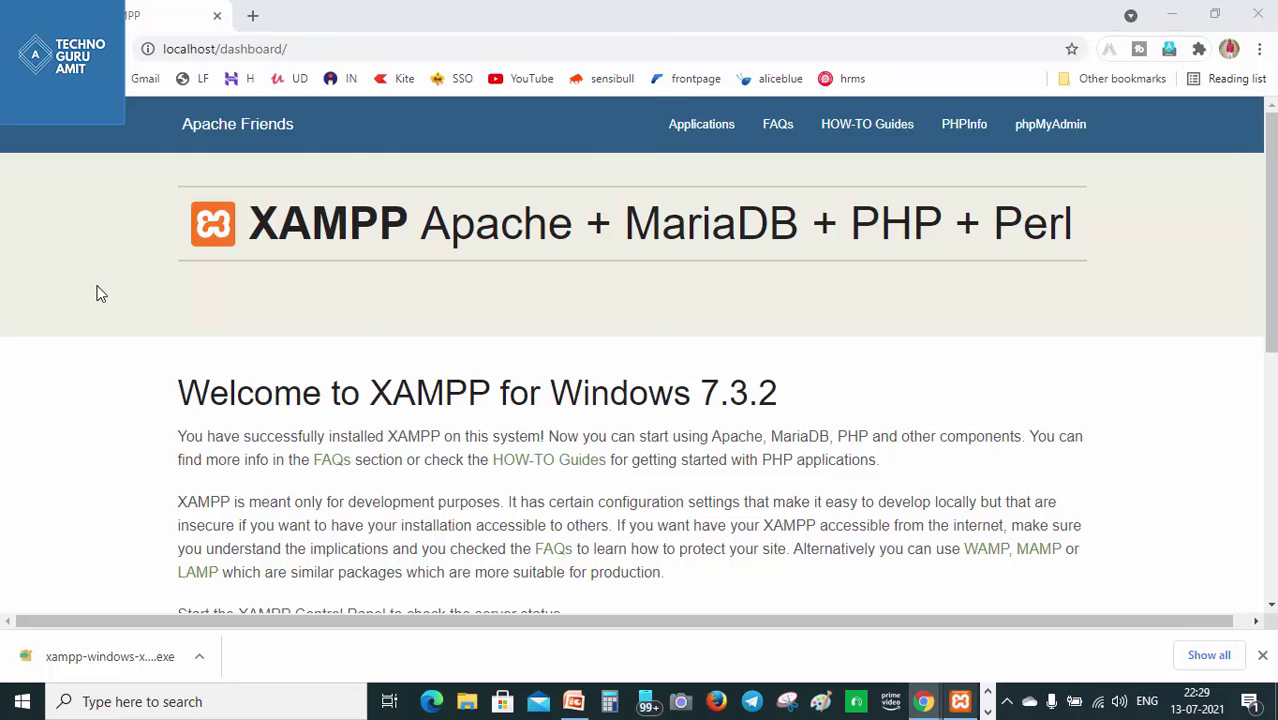
pyautogui.hotkey('shift', 'Tab')
pyautogui.press('space')
pyautogui.press('Tab')
pyautogui.press('space')
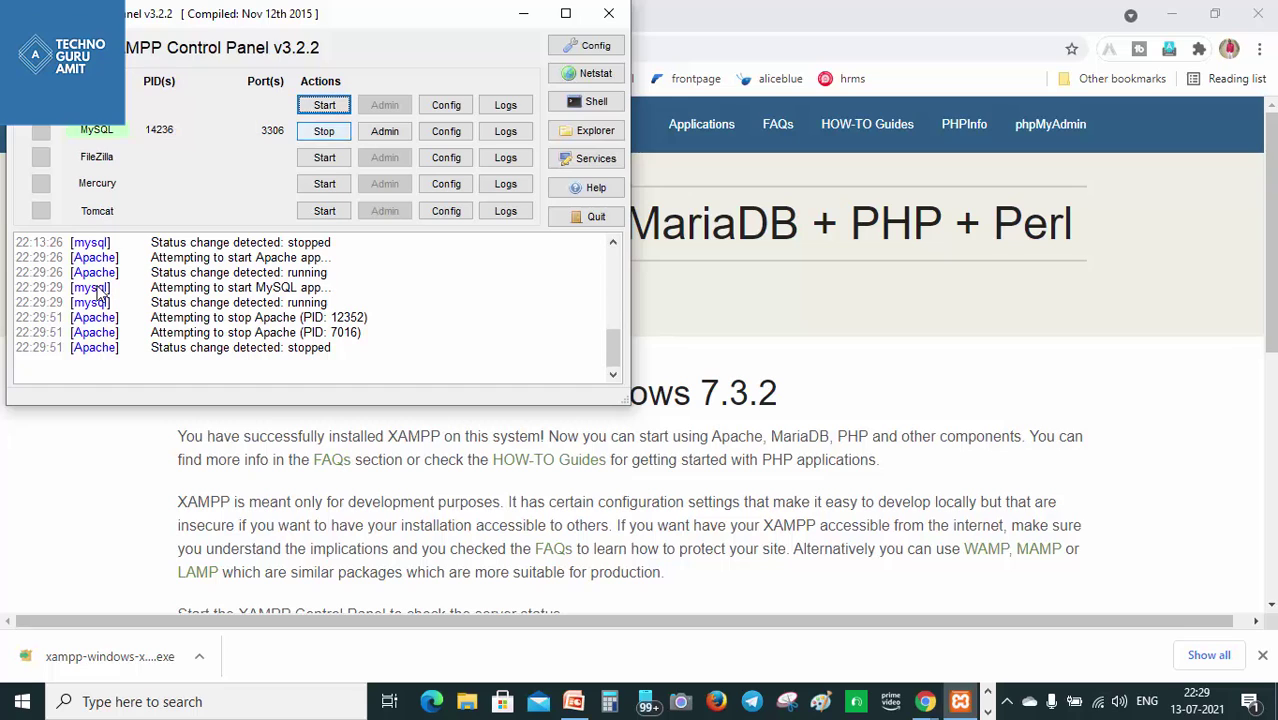
# - Return to the browser and load localhost again to test it with the modules stopped
pyautogui.hotkey('alt', 'Tab')
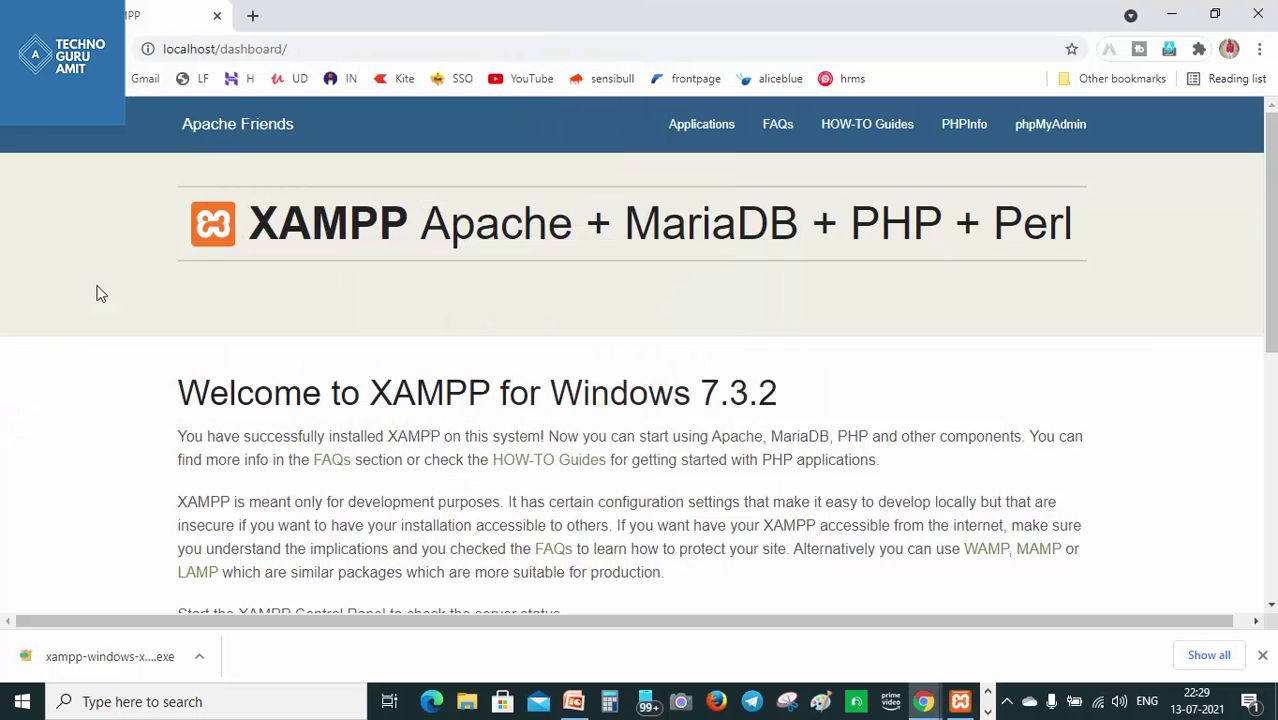
pyautogui.hotkey('ctrl', 'l')
pyautogui.write('local')
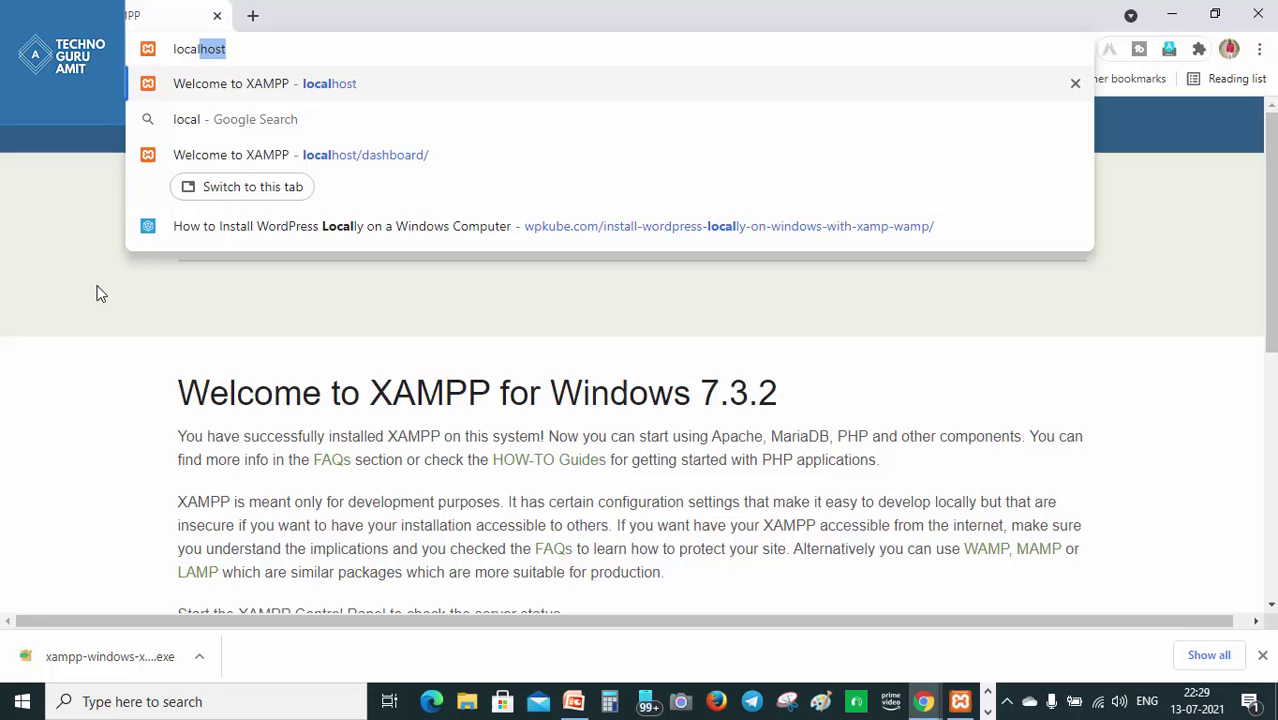
pyautogui.press('Return')
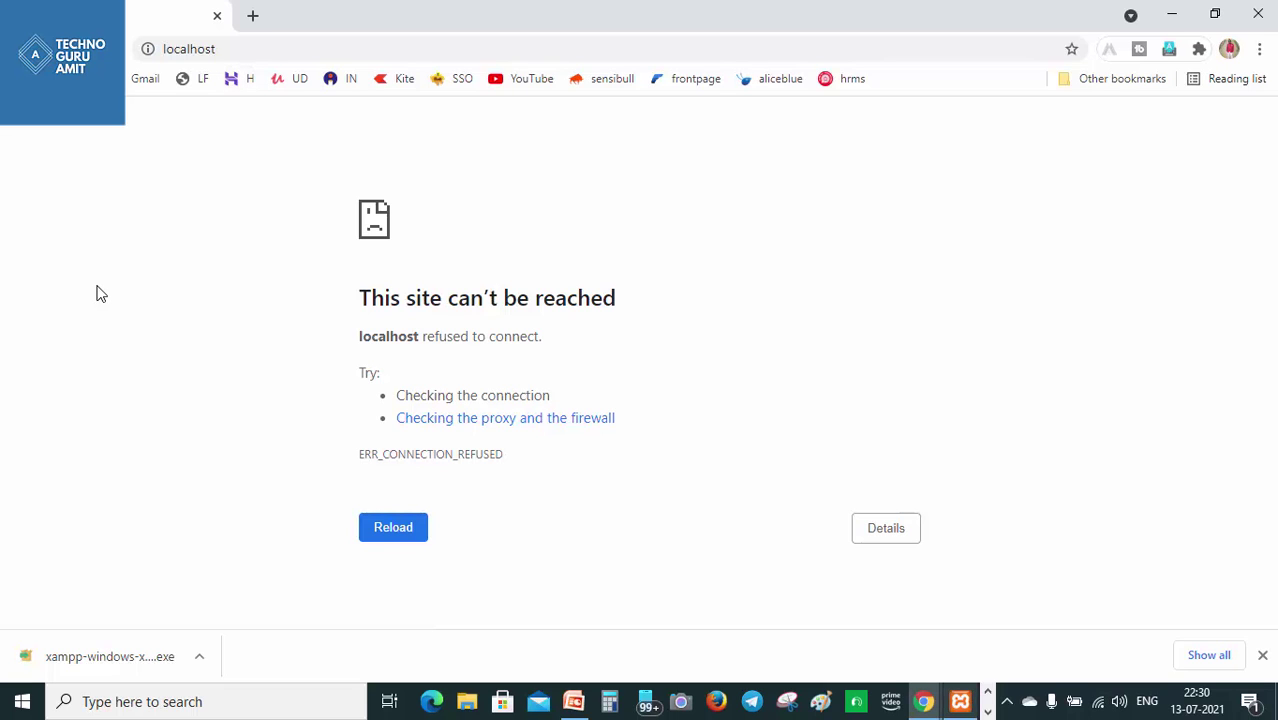
# - Start the Apache and MySQL modules again from the XAMPP Control Panel and reload the localhost page
pyautogui.click(960, 702)
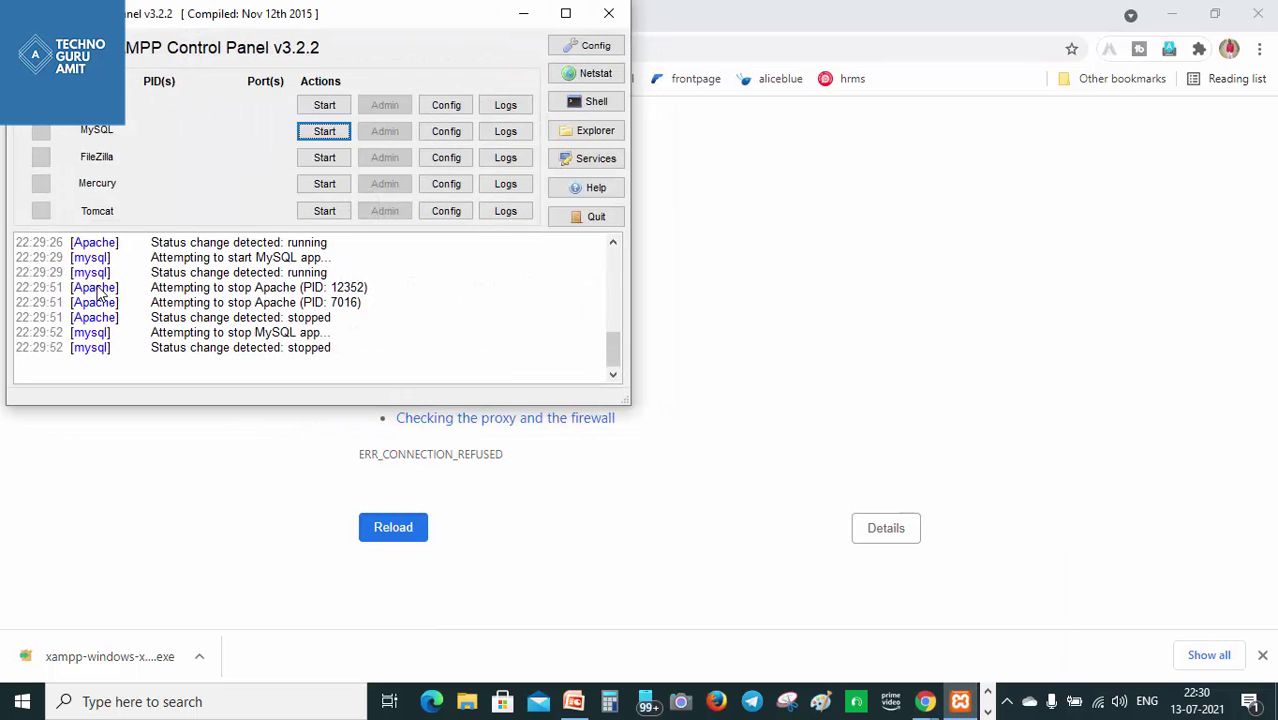
pyautogui.click(324, 105)
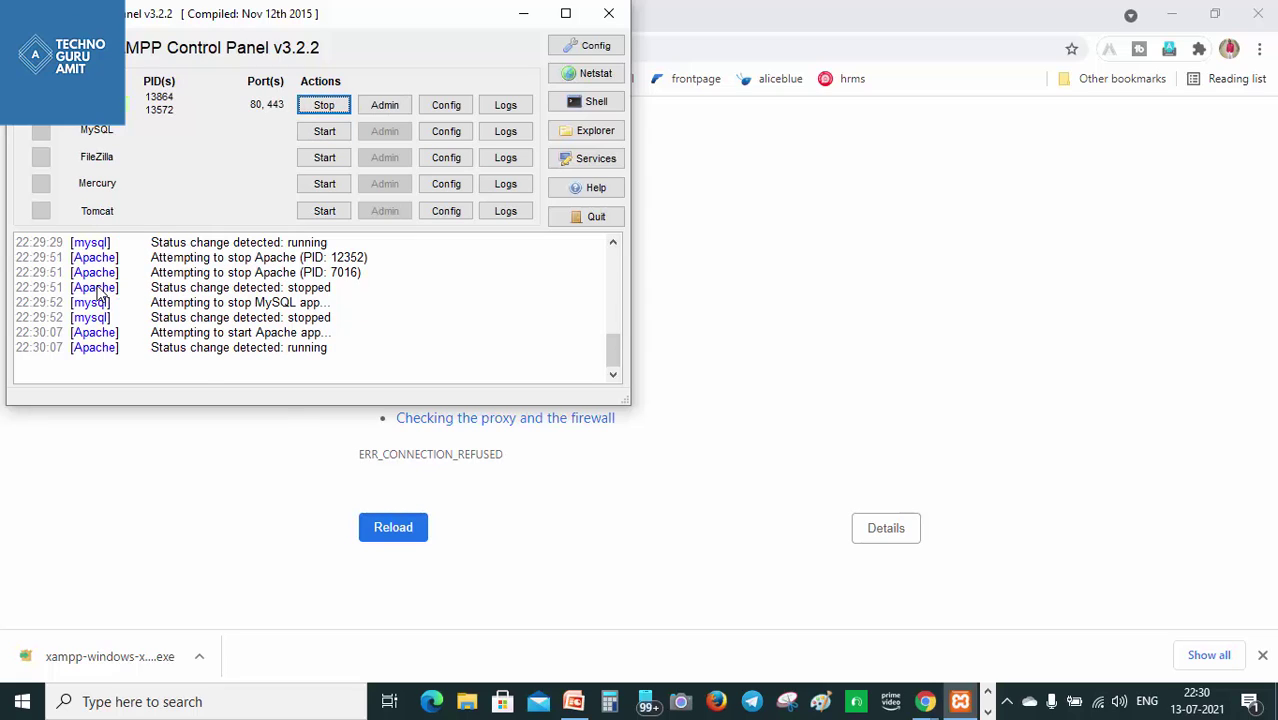
pyautogui.click(393, 527)
pyautogui.click(324, 131)
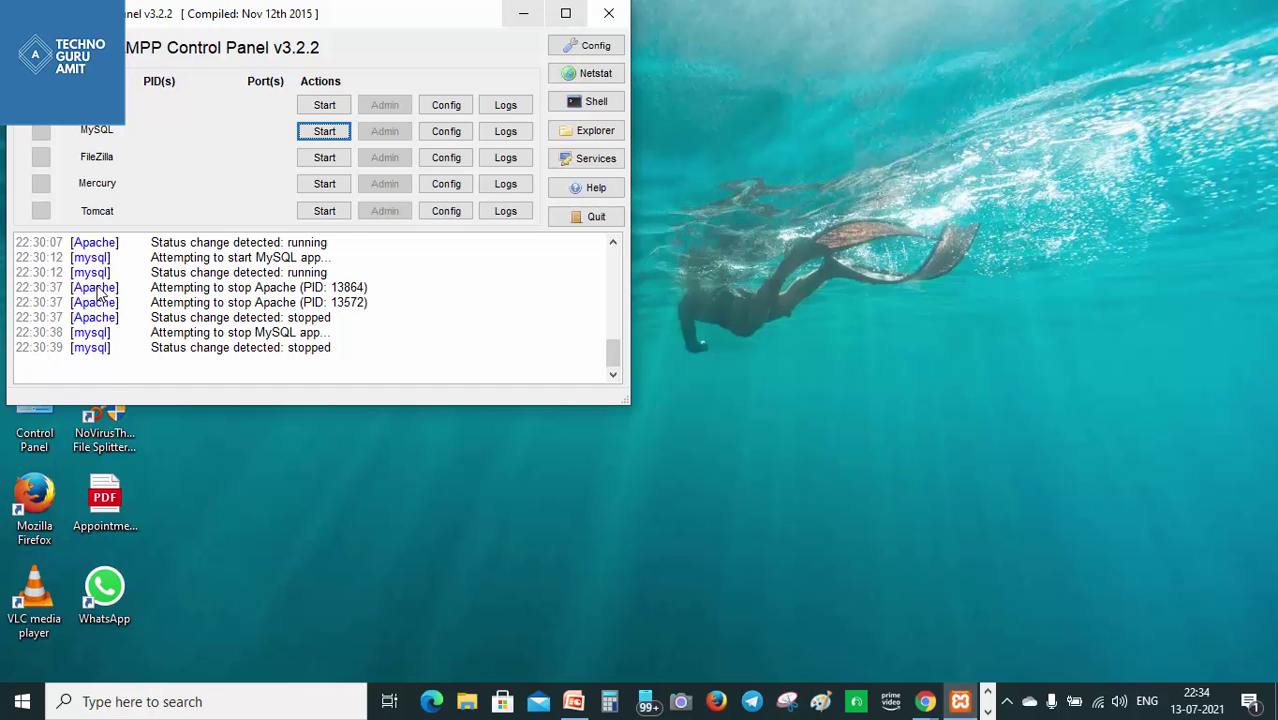
# - Show the desktop and go to the C:\xampp\apache\conf folder in File Explorer
pyautogui.press('super+d')
pyautogui.press('Return')
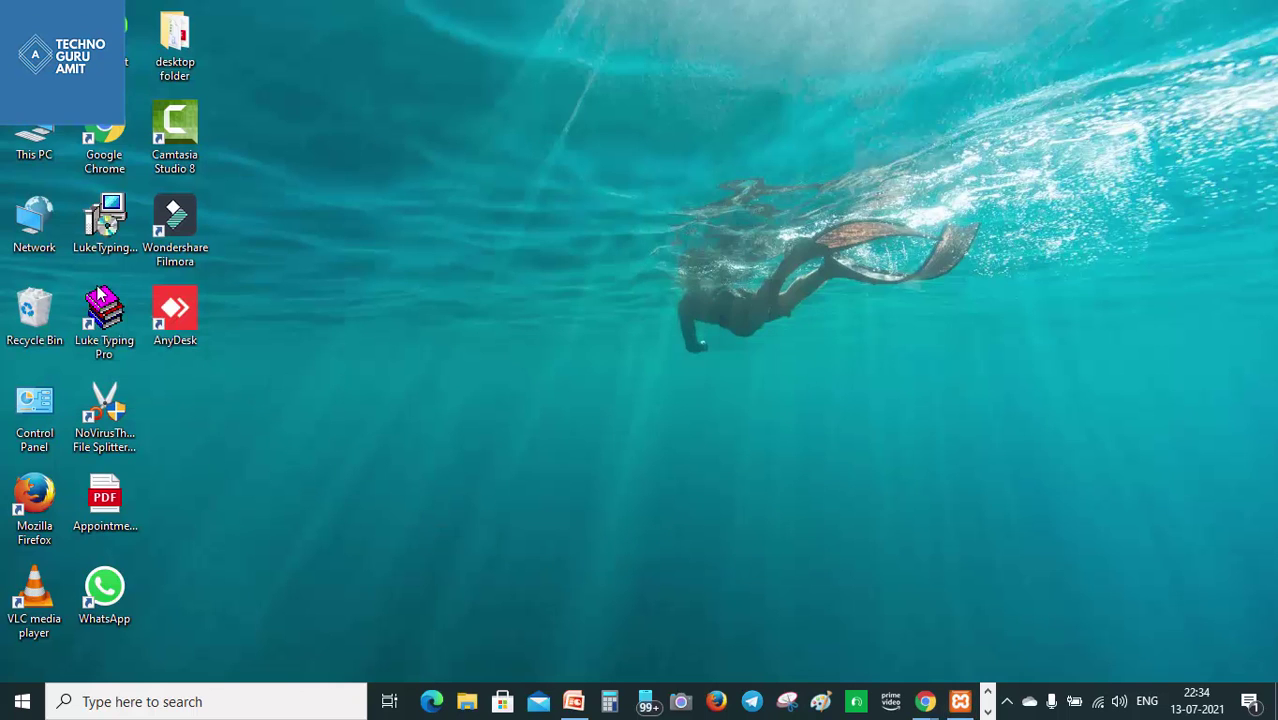
pyautogui.doubleClick(280, 276)
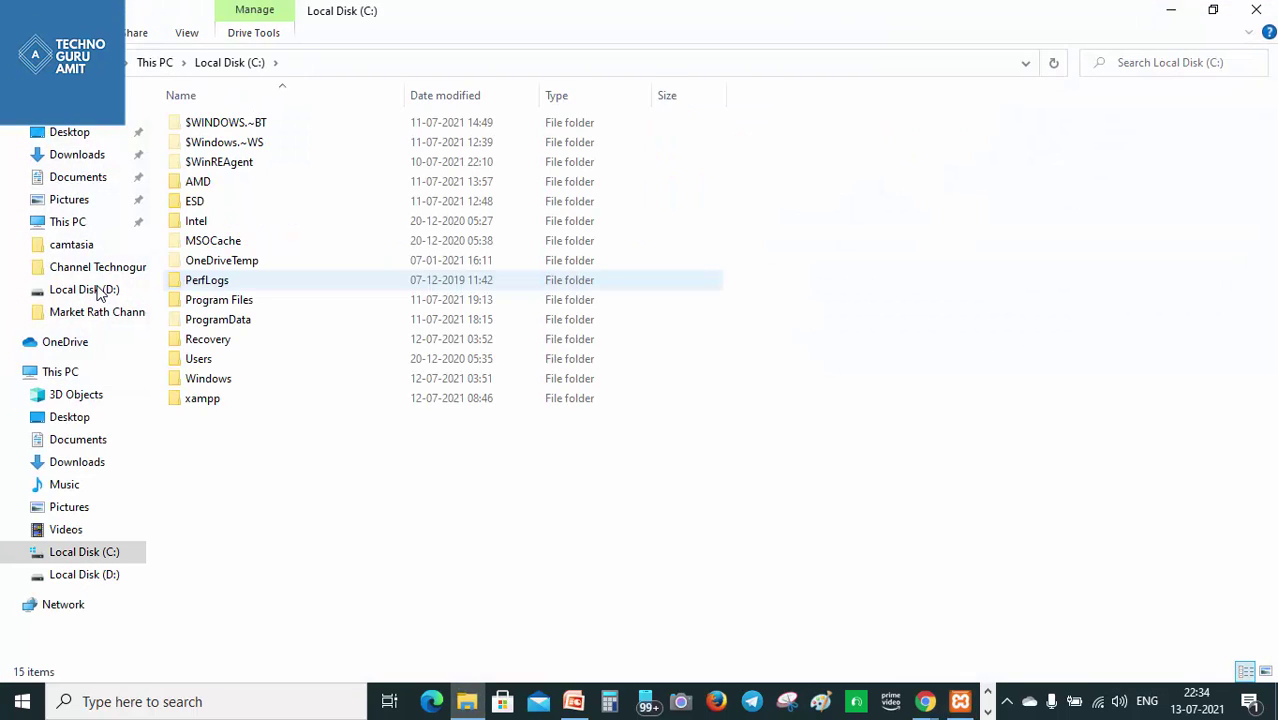
pyautogui.click(202, 398)
pyautogui.doubleClick(202, 398)
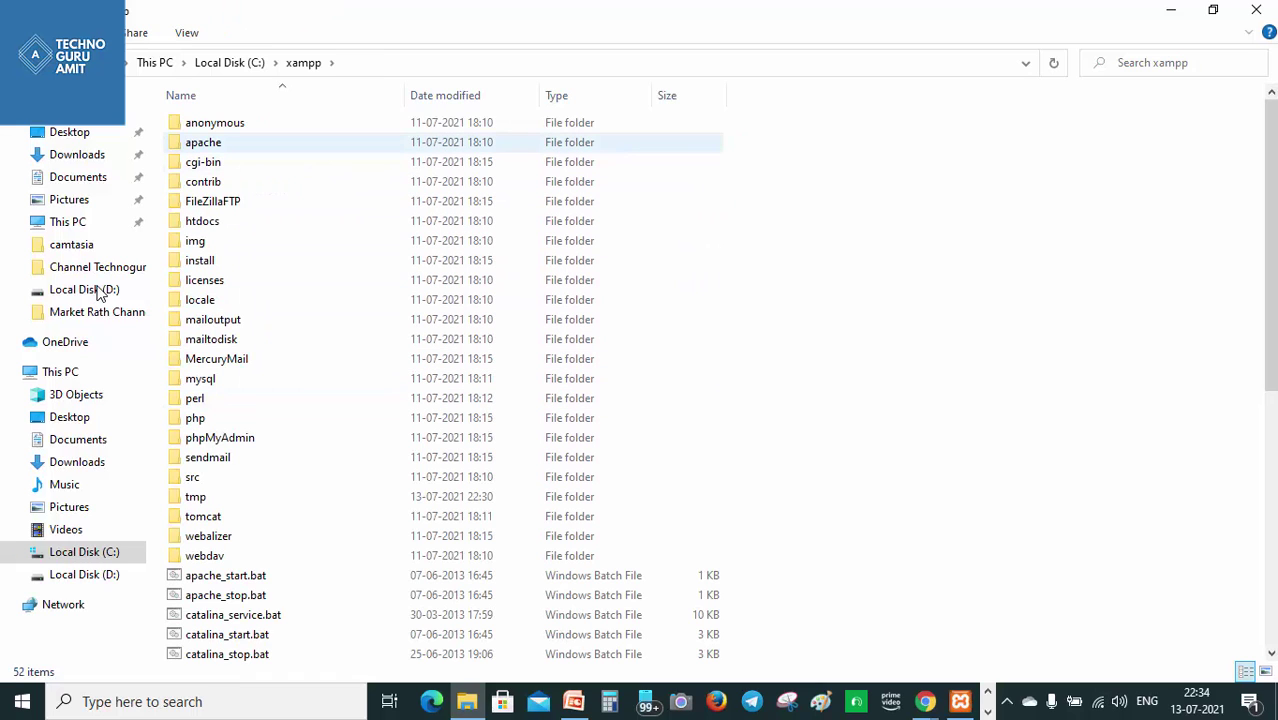
pyautogui.doubleClick(203, 142)
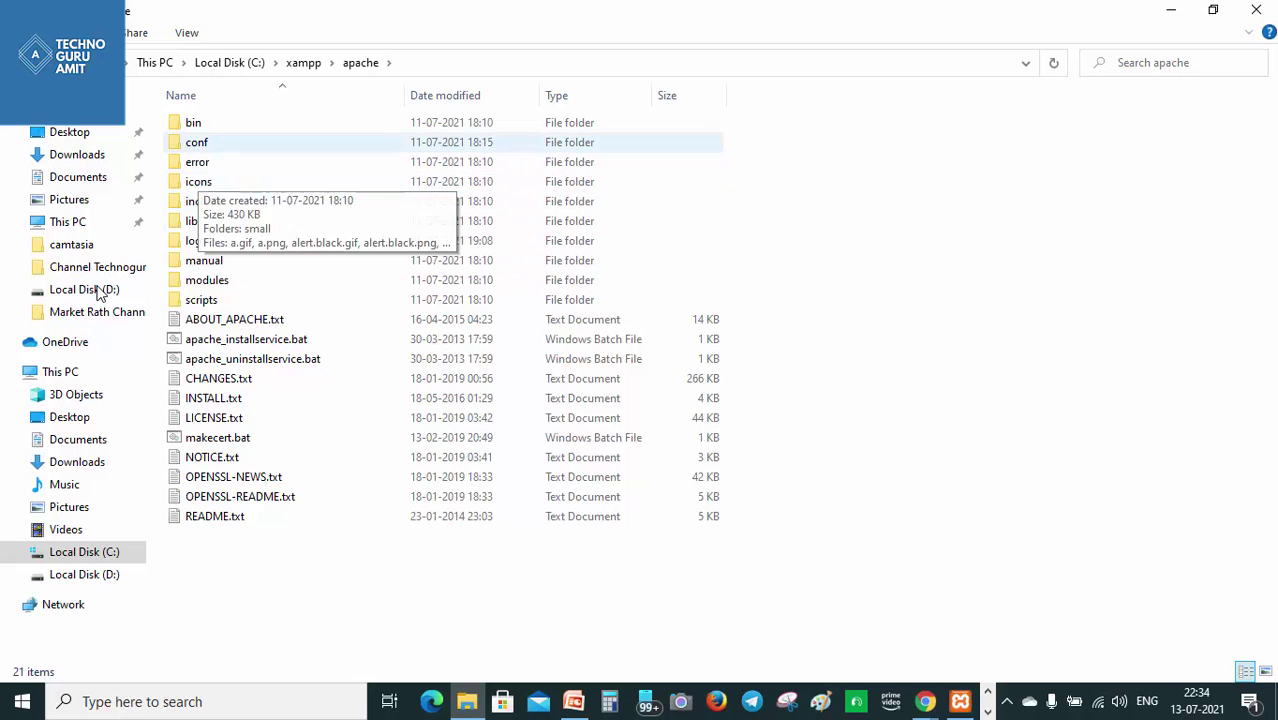
pyautogui.doubleClick(196, 142)
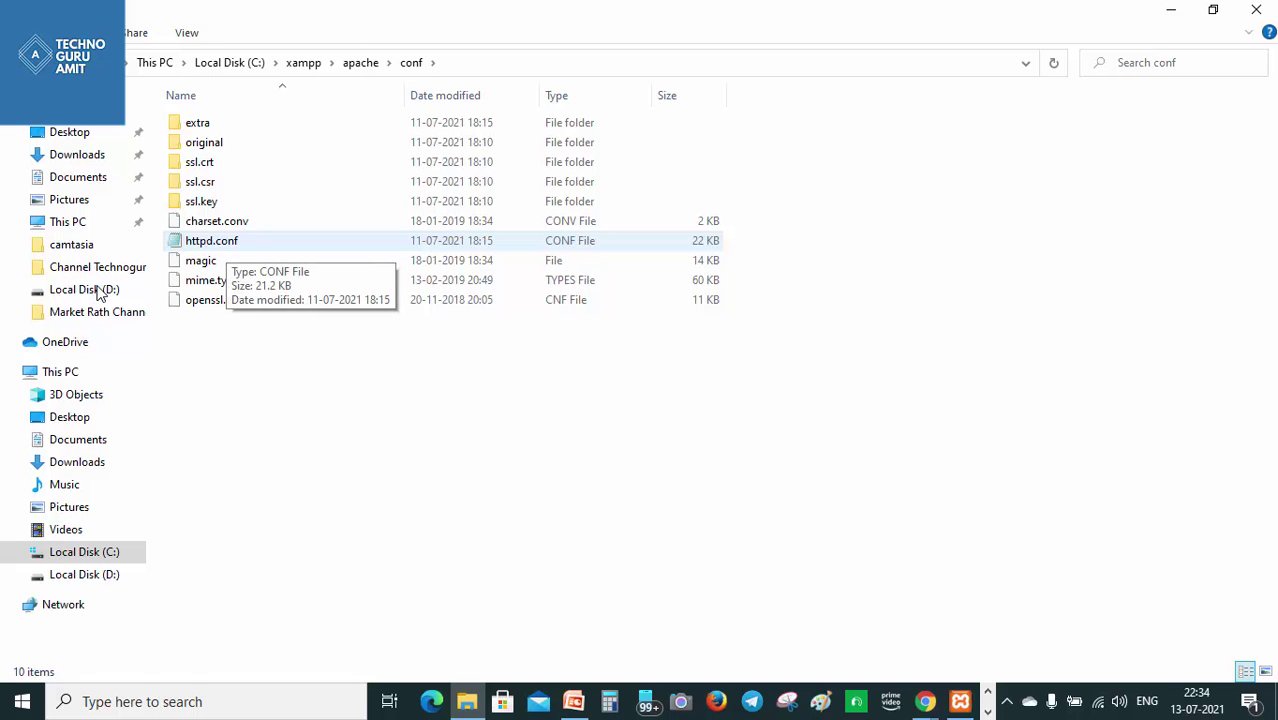
# - Open the Apache configuration file httpd.conf in Notepad
pyautogui.click(211, 241)
pyautogui.rightClick(222, 241)
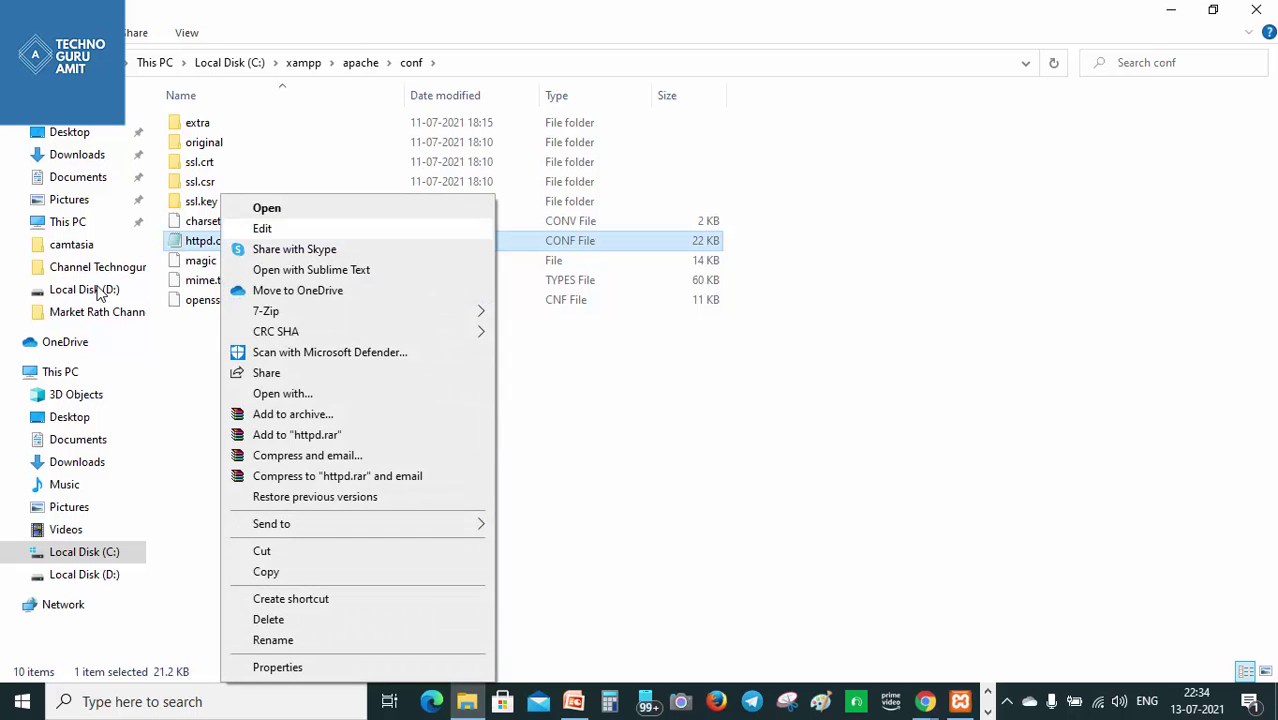
pyautogui.click(267, 208)
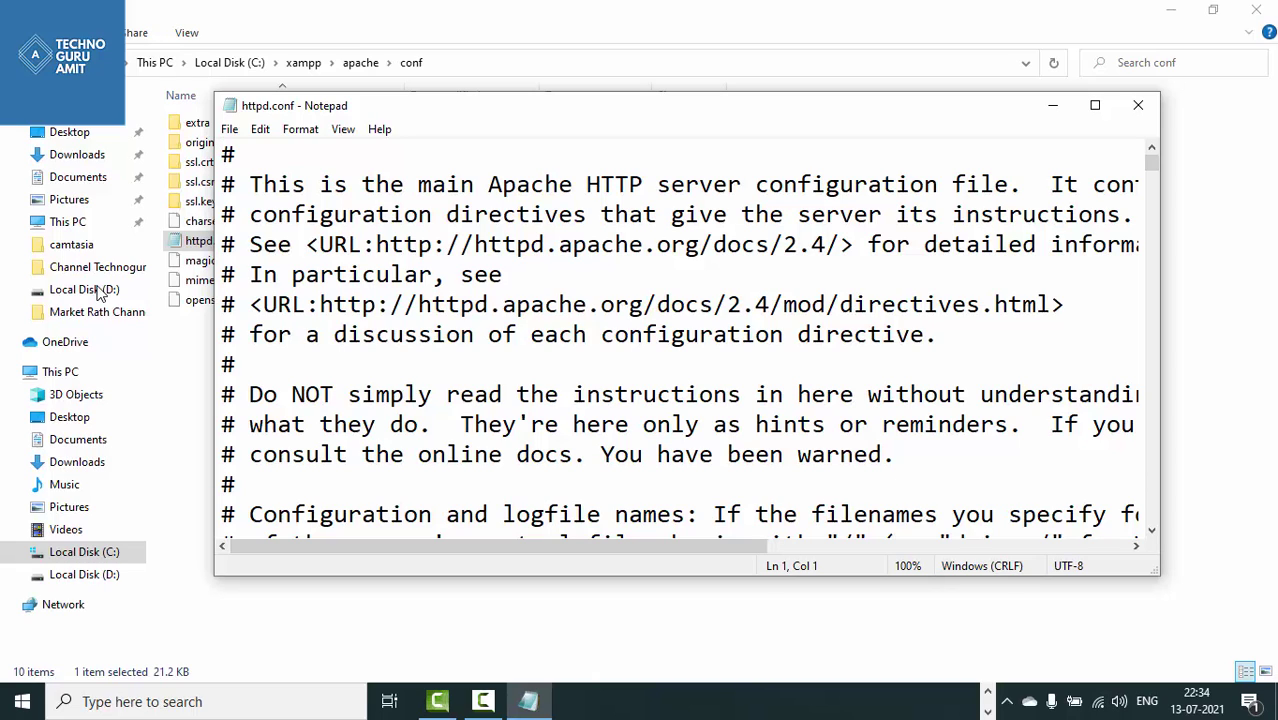
# - Find the active "Listen" line in httpd.conf and set its port to 8080
pyautogui.hotkey('ctrl', 'f')
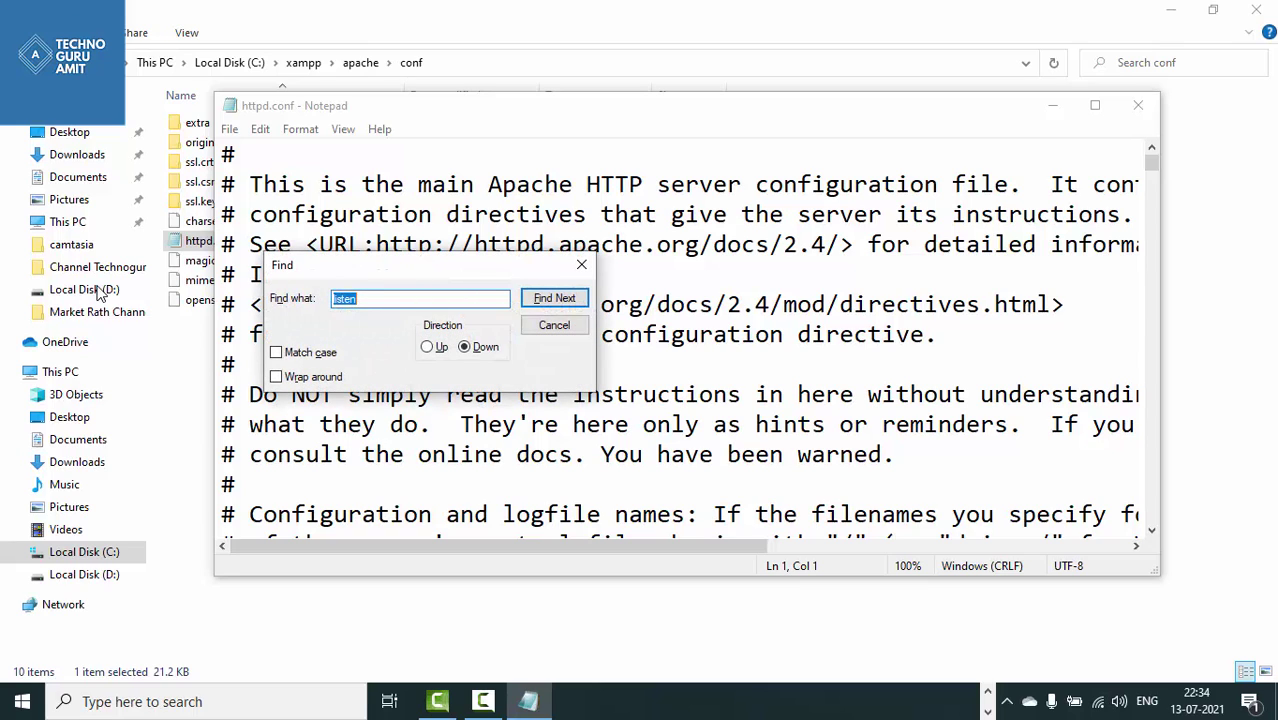
pyautogui.write('listen')
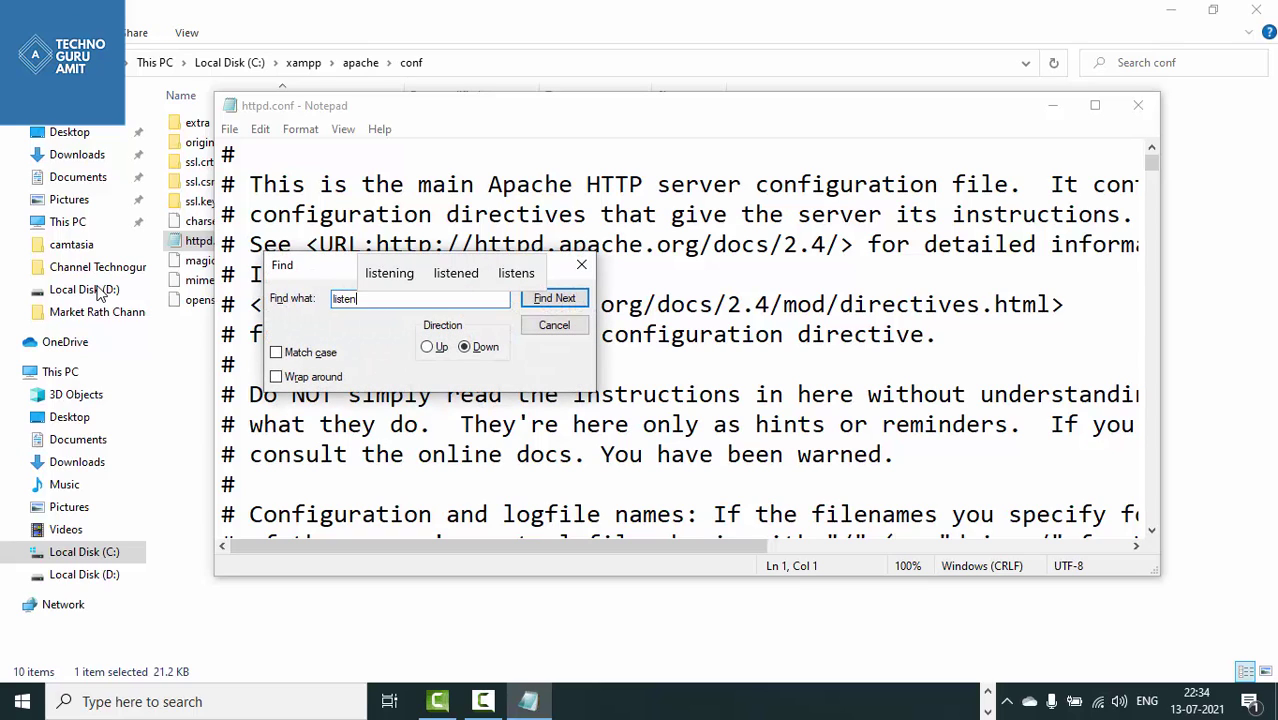
pyautogui.press('Return')
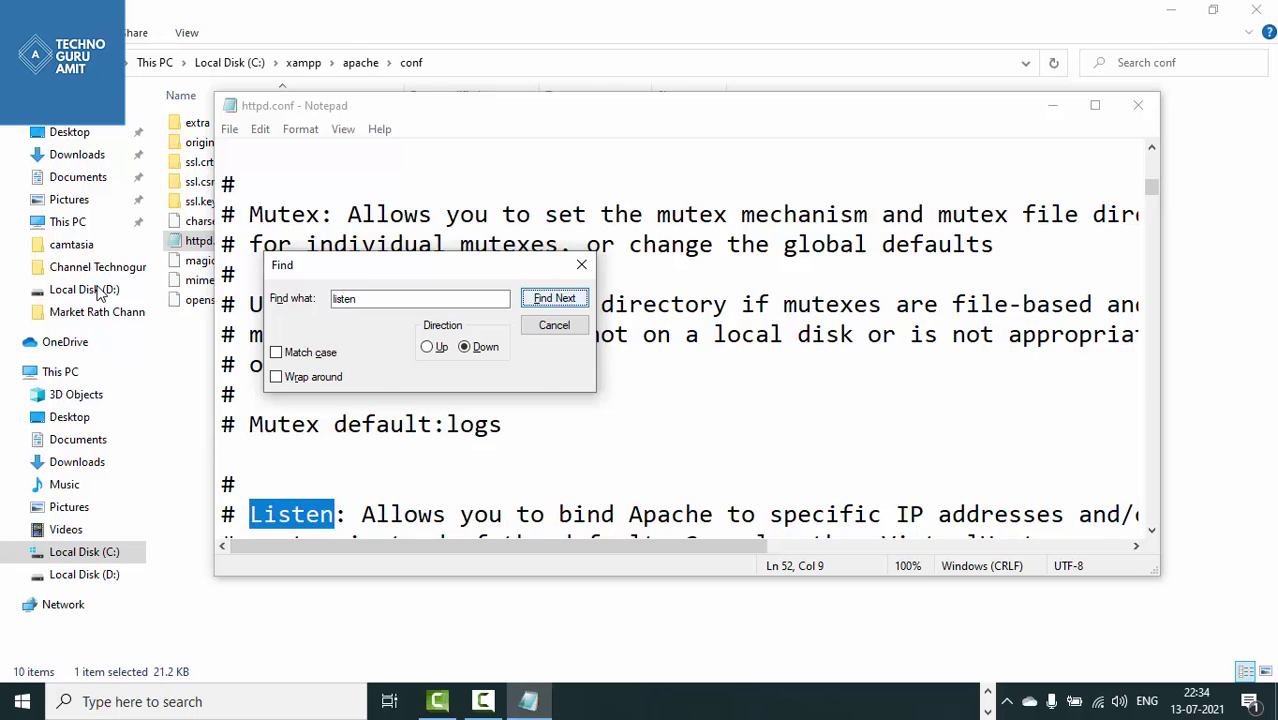
pyautogui.press('Return')
pyautogui.press('Return')
pyautogui.press('Return')
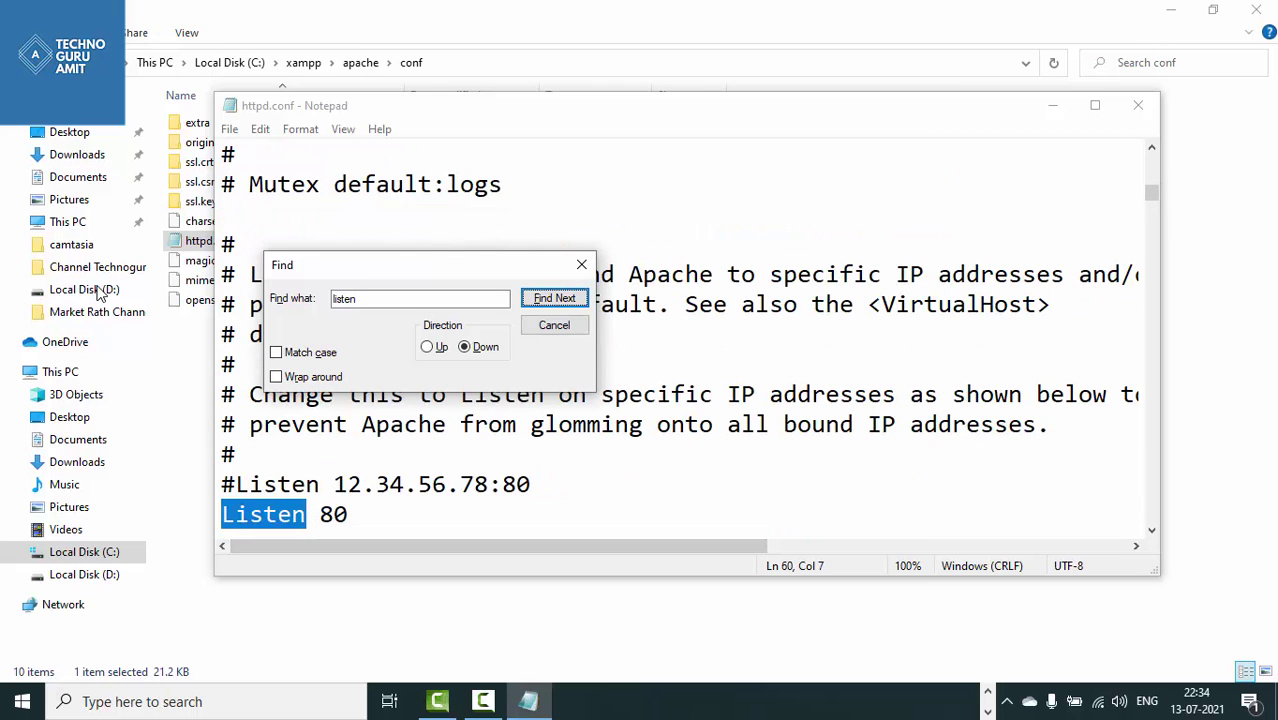
pyautogui.click(350, 515)
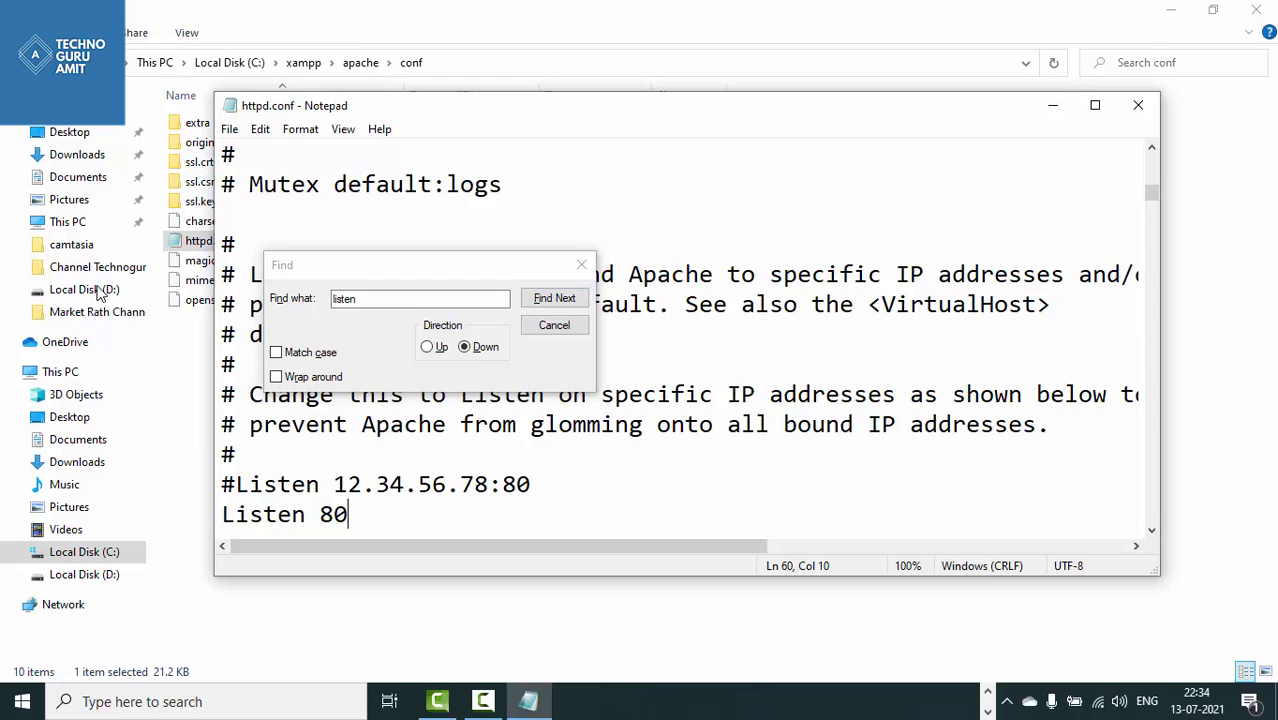
pyautogui.write('80')
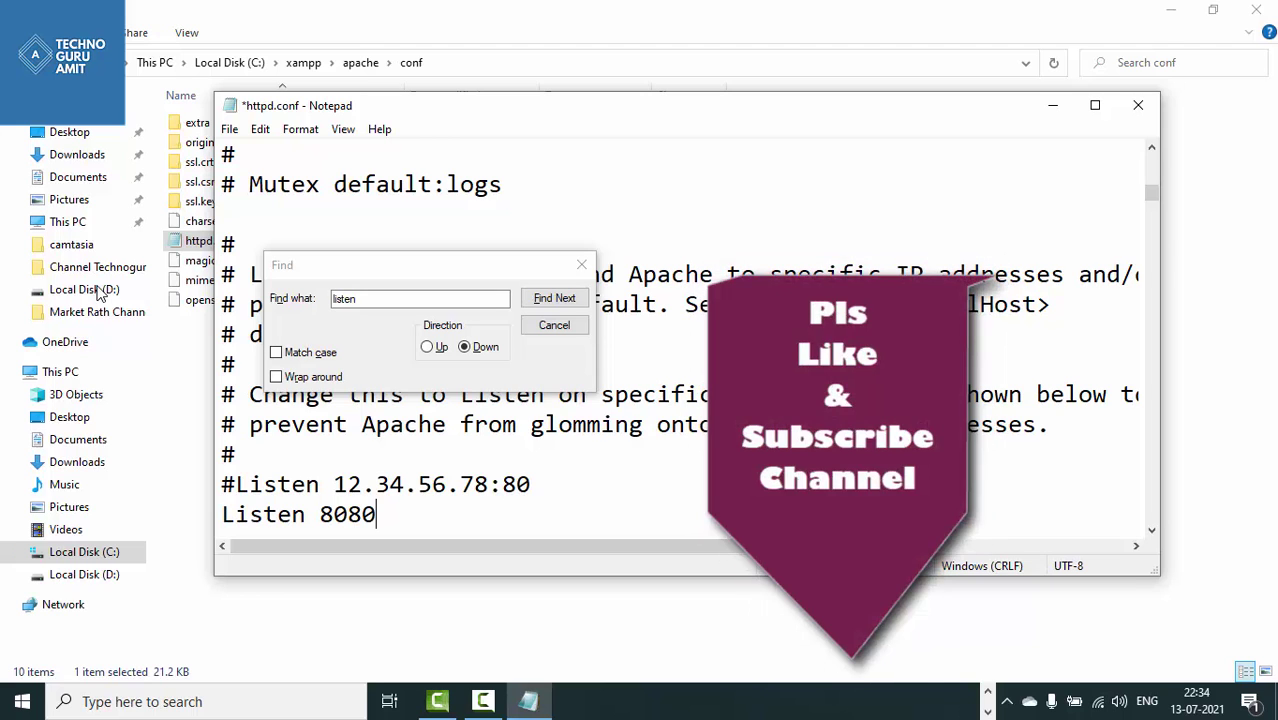
# - Find the active "ServerName" line in httpd.conf and set its value to localhost:8080
pyautogui.hotkey('ctrl', 'f')
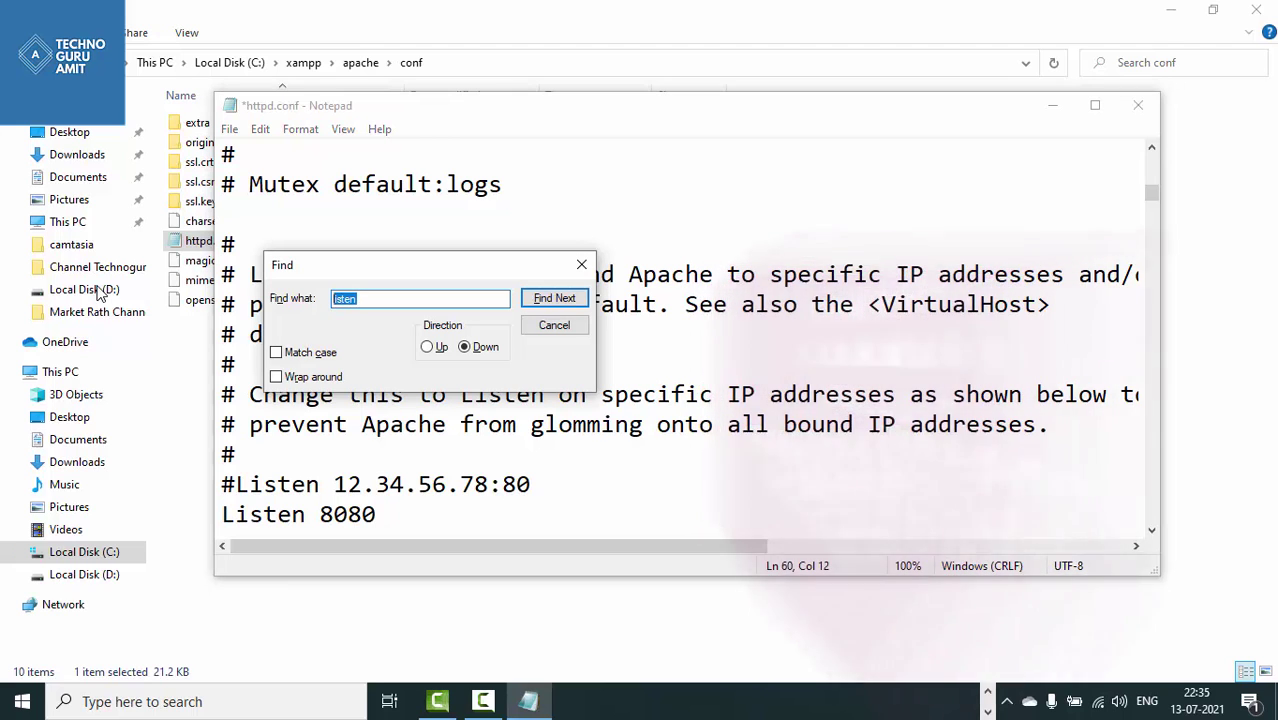
pyautogui.write('serve')
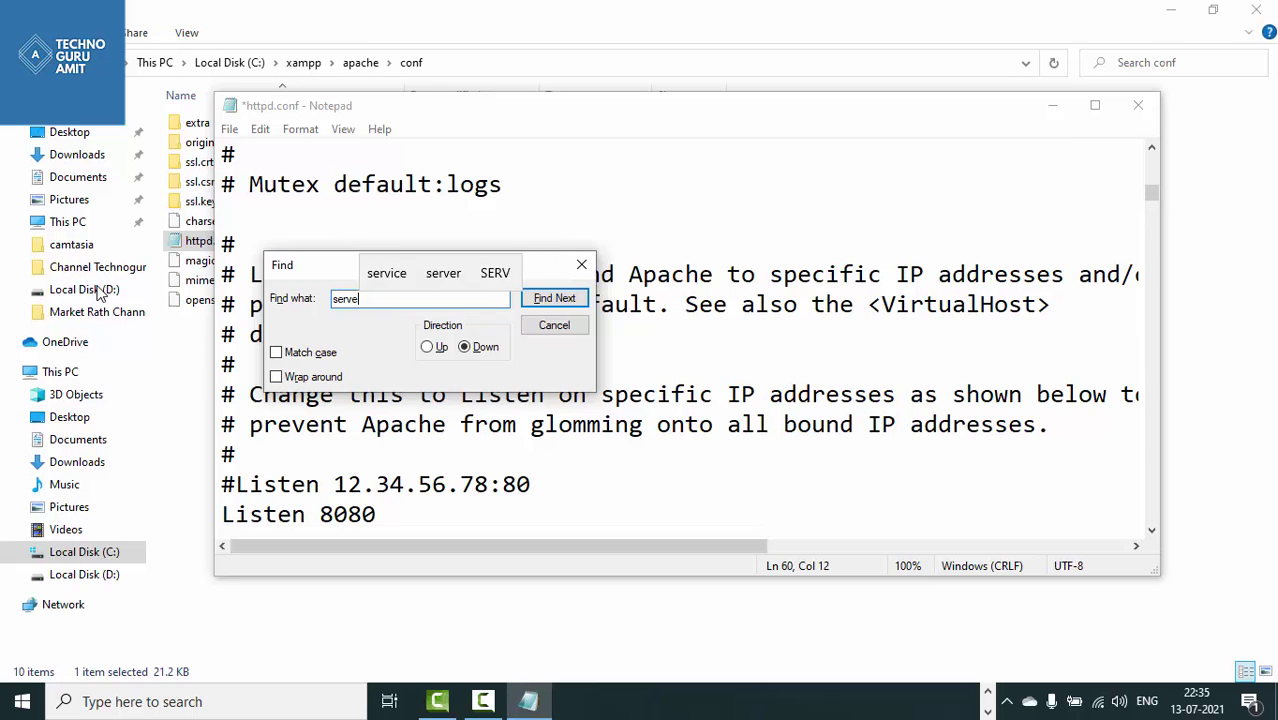
pyautogui.write('rname')
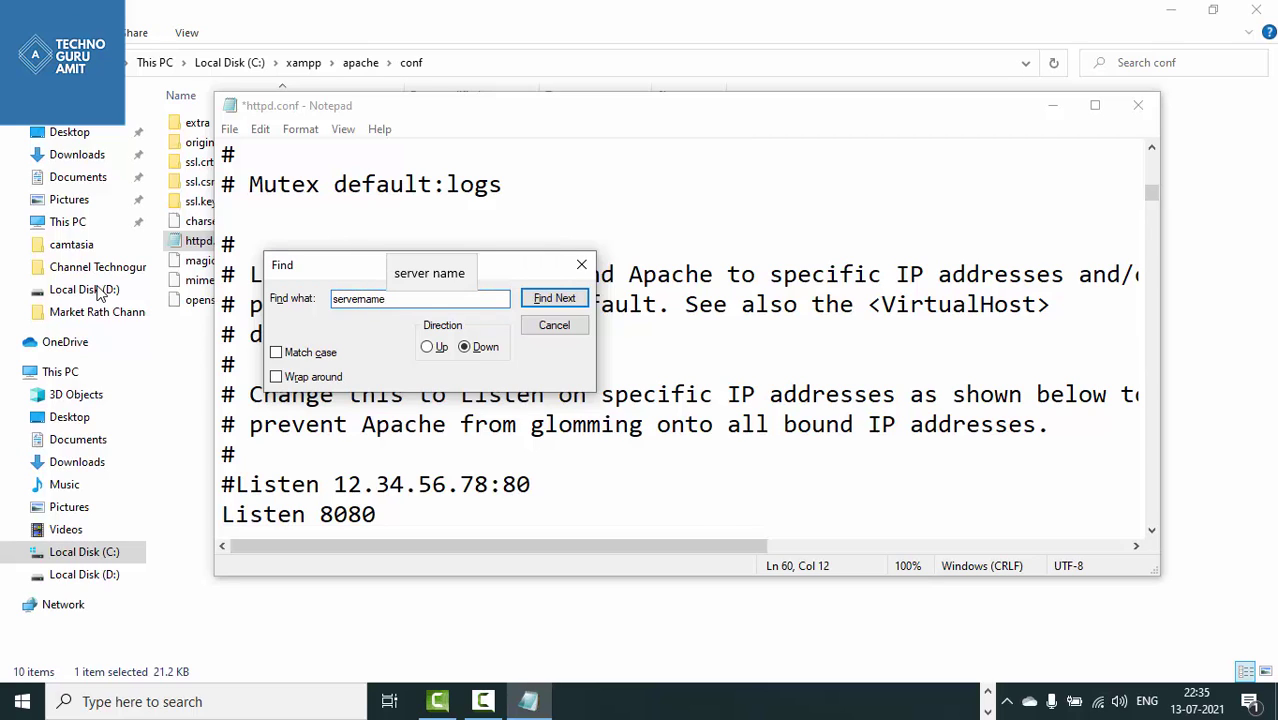
pyautogui.press('Return')
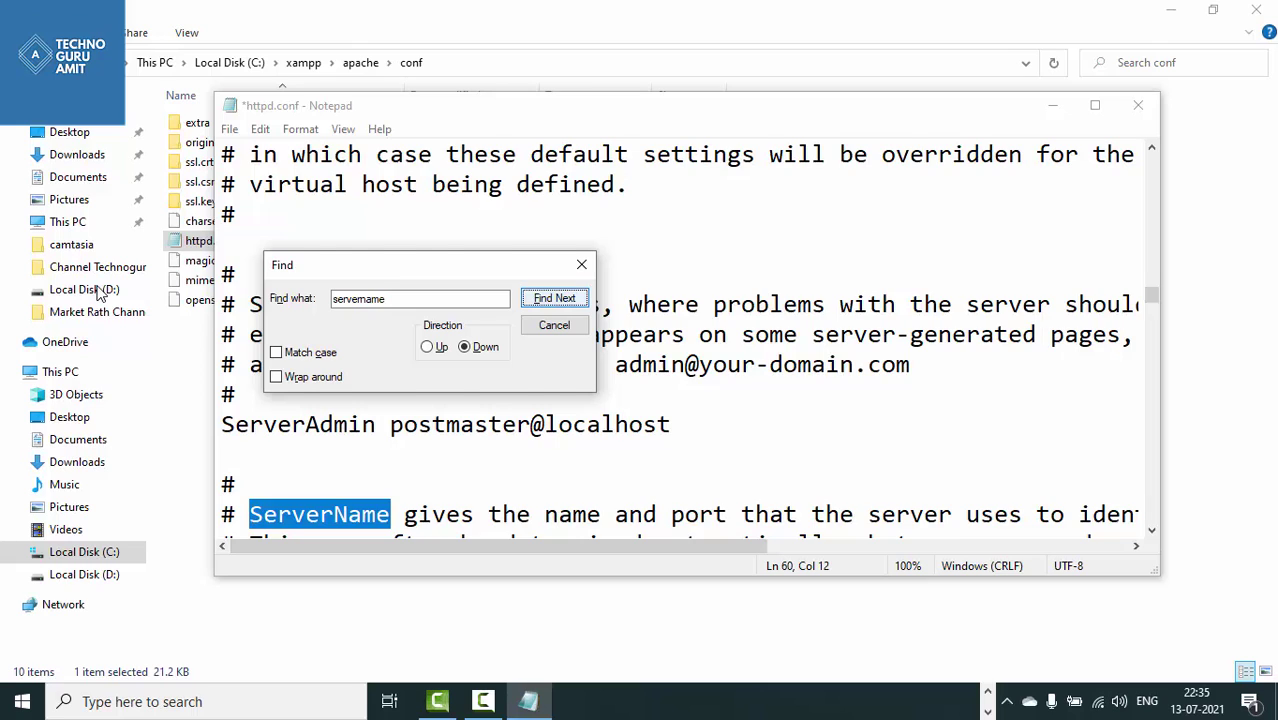
pyautogui.press('Return')
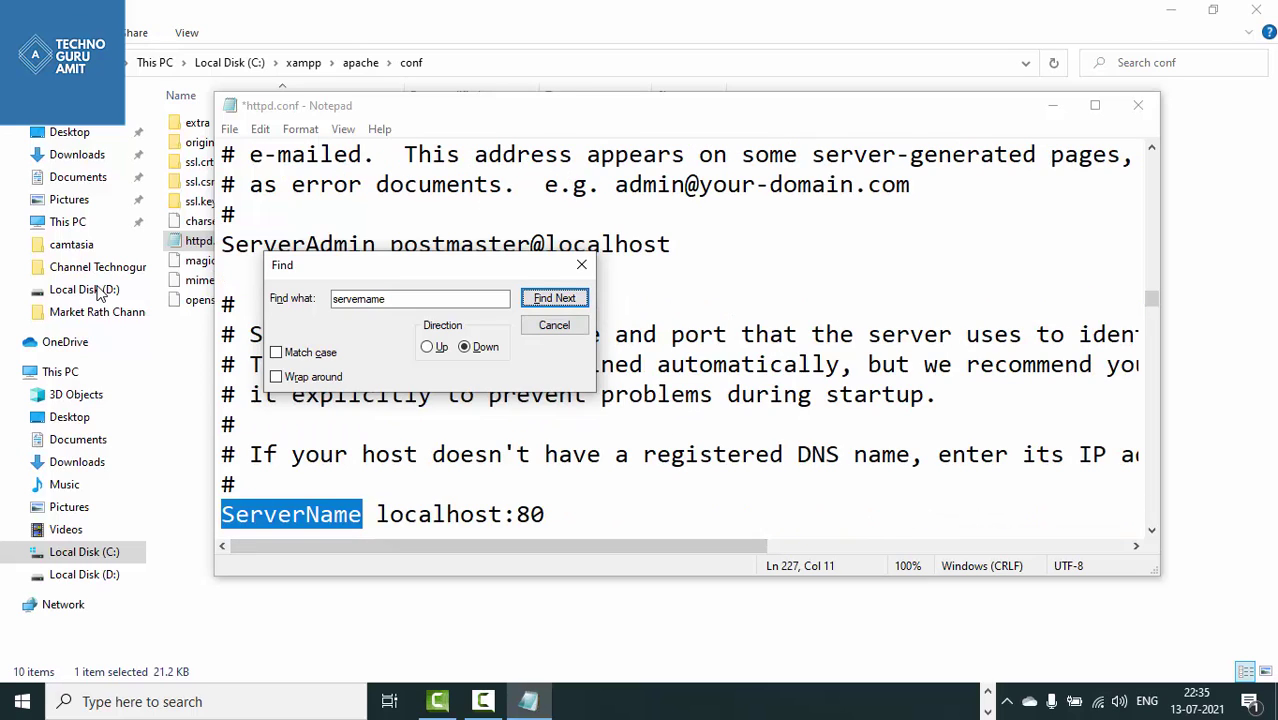
pyautogui.scroll(-1, 98, 292)
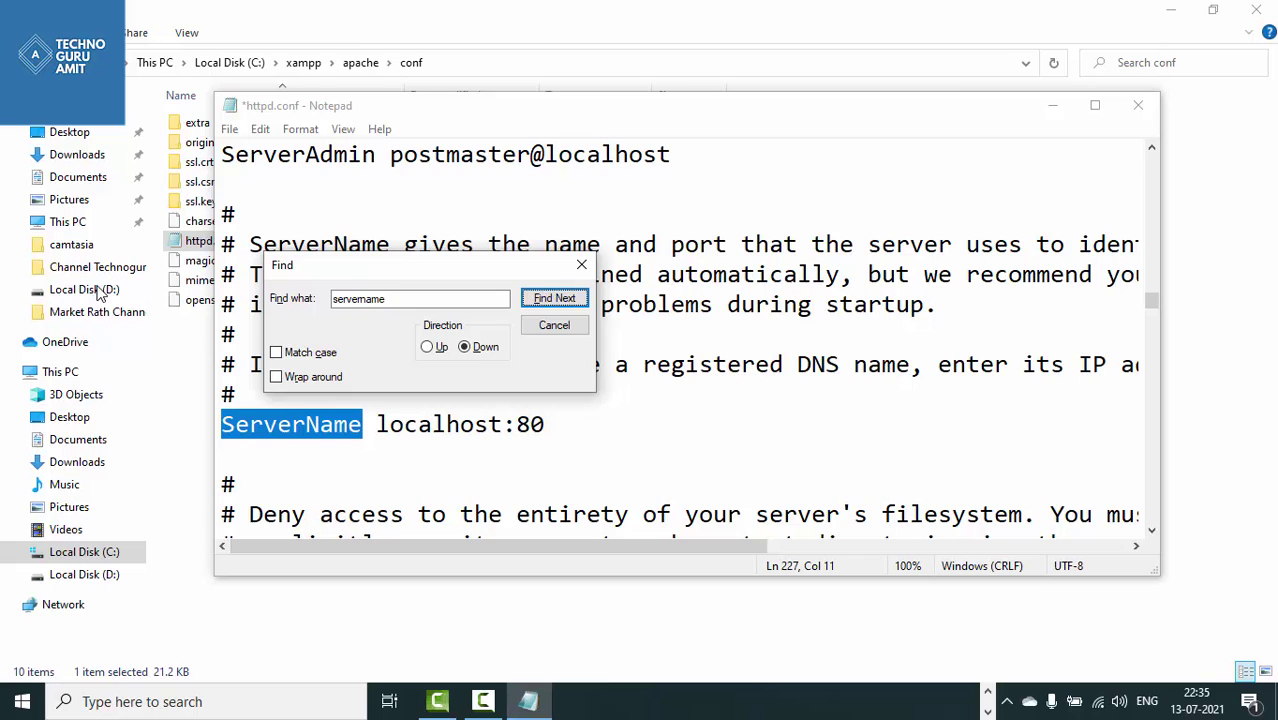
pyautogui.click(548, 425)
pyautogui.write('80')
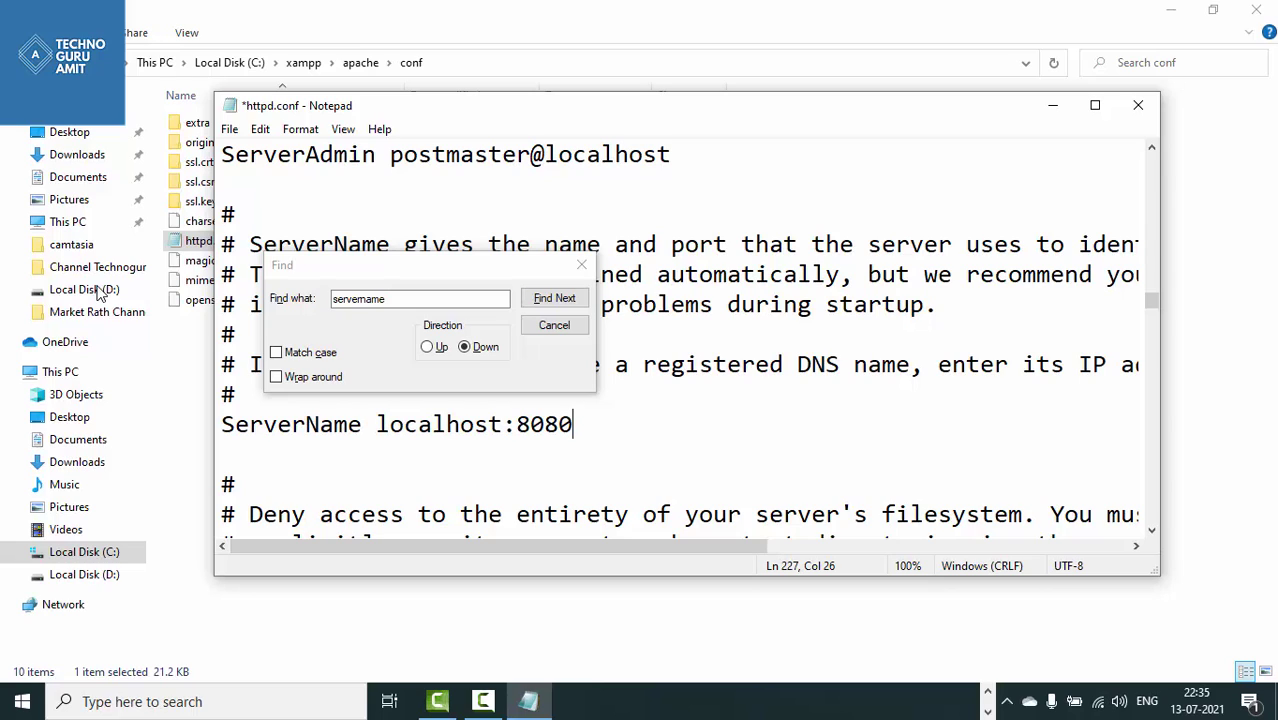
# - Highlight the word ServerName at the start of the localhost:8080 line
pyautogui.press('Home')
pyautogui.hotkey('shift', 'Right')
pyautogui.hotkey('shift', 'Right')
pyautogui.hotkey('shift', 'Right')
pyautogui.hotkey('shift', 'Right')
pyautogui.hotkey('shift', 'Right')
pyautogui.hotkey('shift', 'Right')
pyautogui.hotkey('shift', 'Right')
pyautogui.hotkey('shift', 'Right')
pyautogui.hotkey('shift', 'Right')
pyautogui.hotkey('shift', 'Right')
pyautogui.hotkey('shift', 'Right')
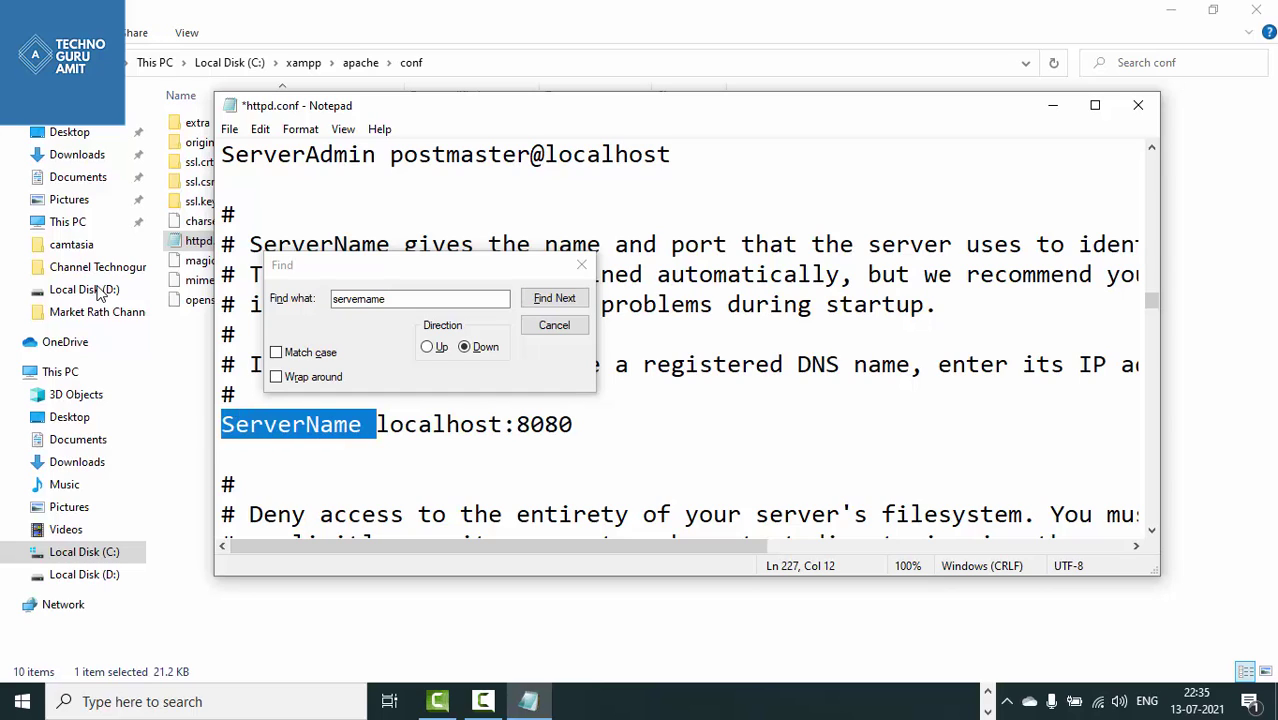
# - Save the edited httpd.conf and close both Notepad and the Apache conf folder window
pyautogui.press('End')
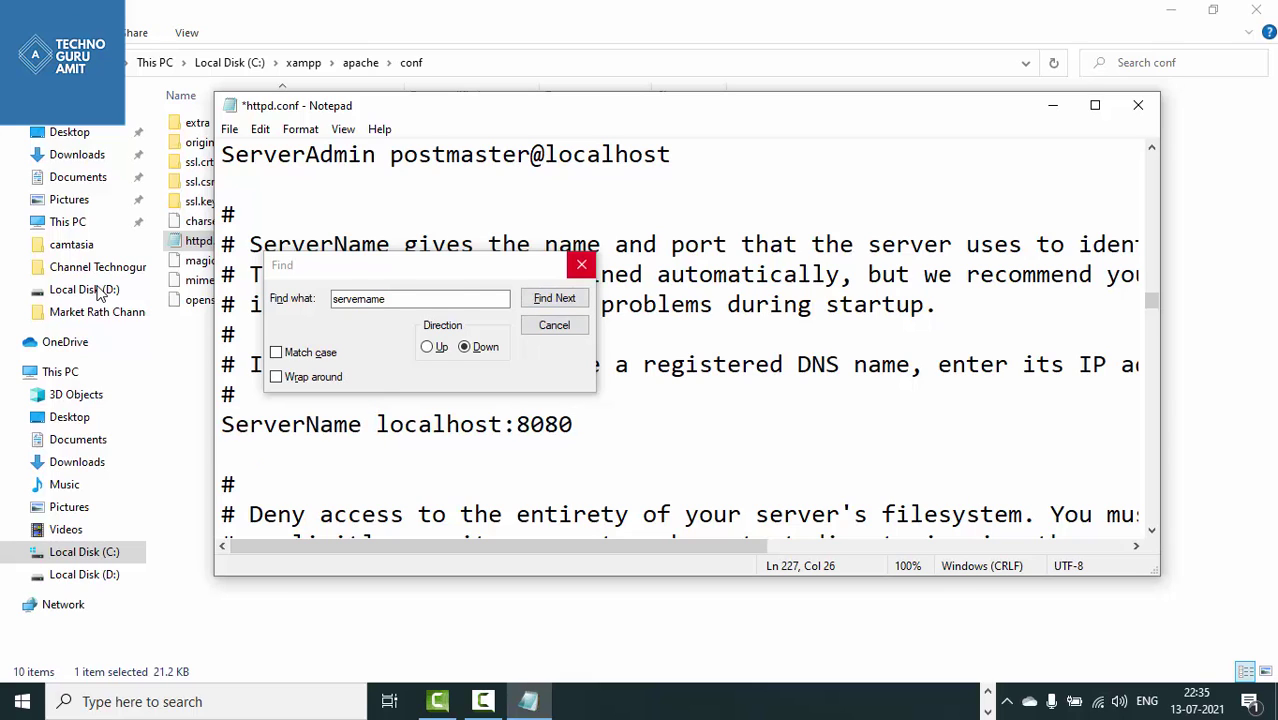
pyautogui.press('Escape')
pyautogui.press('Right')
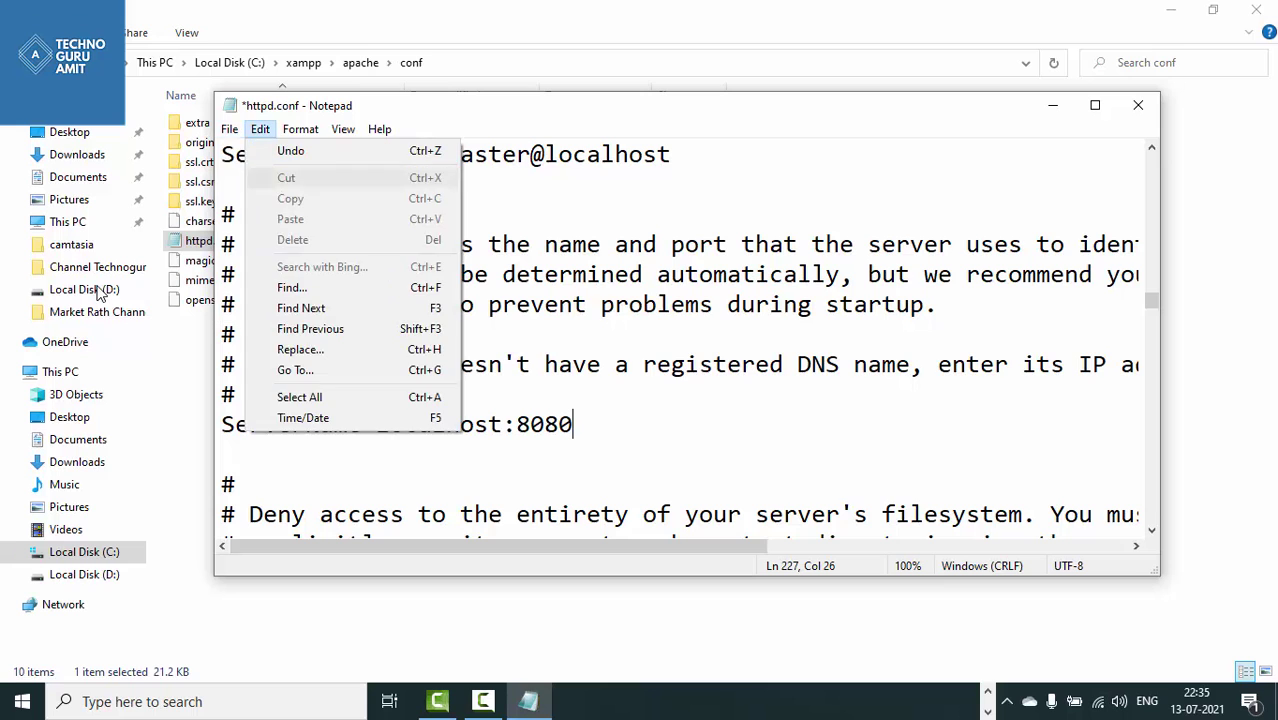
pyautogui.press('Left')
pyautogui.press('Down')
pyautogui.press('Down')
pyautogui.press('Down')
pyautogui.press('Return')
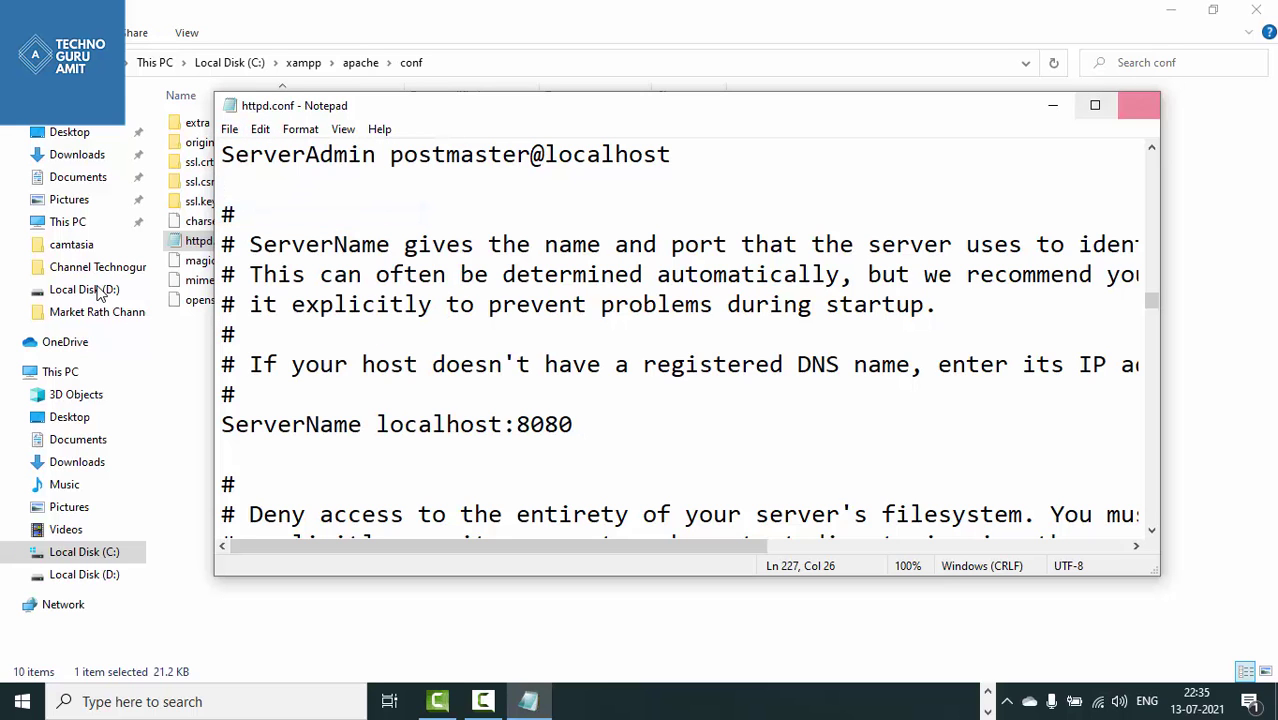
pyautogui.click(1138, 105)
pyautogui.click(1256, 10)
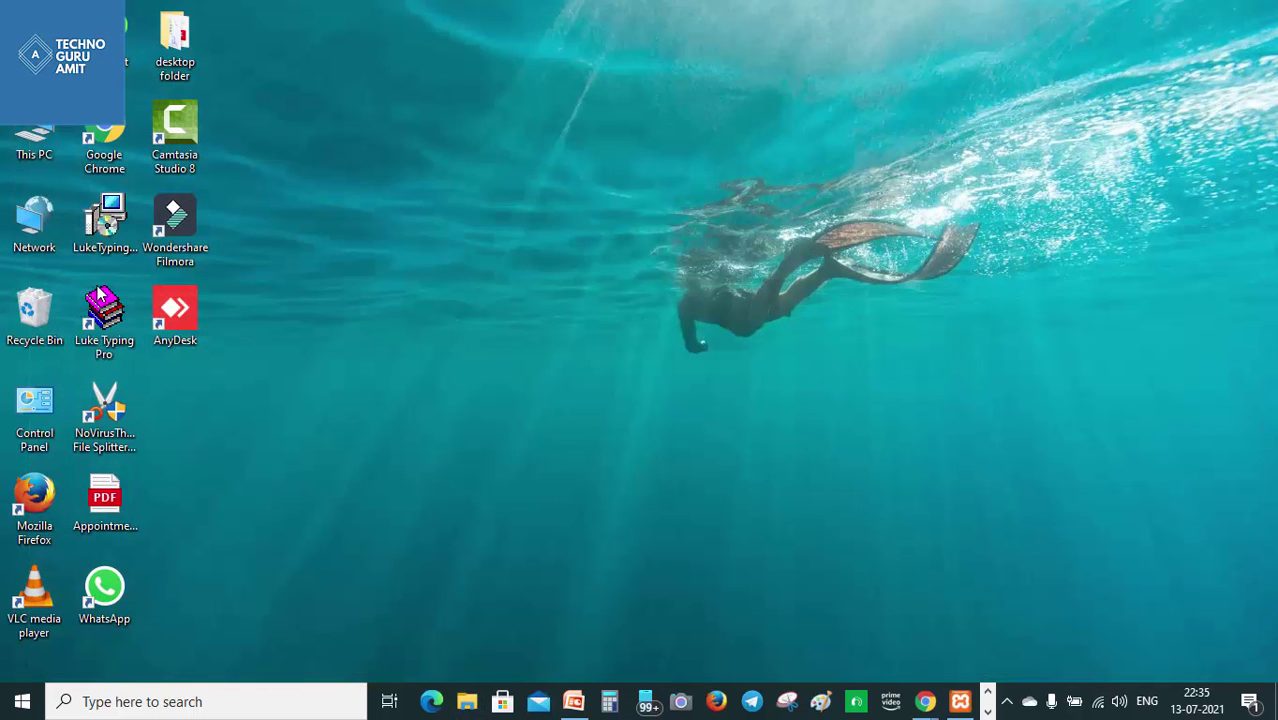
# - Start the Apache and MySQL modules in the XAMPP Control Panel, and return to the desktop
pyautogui.click(960, 701)
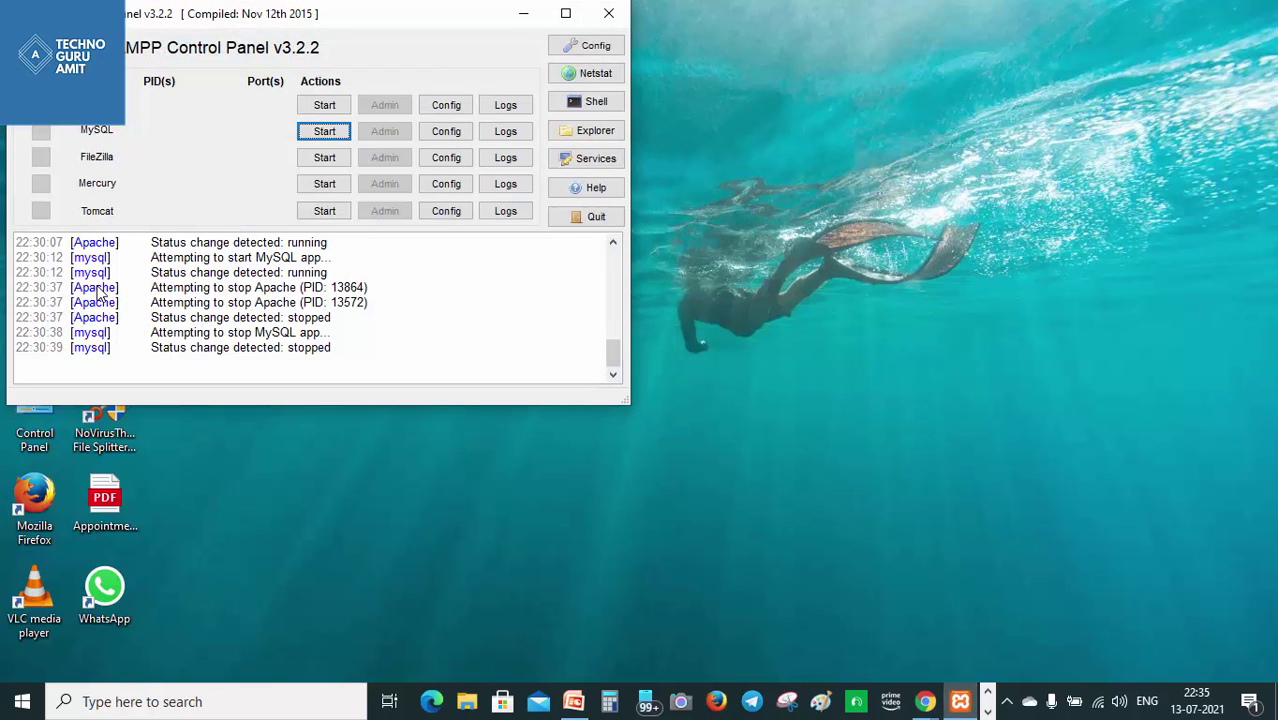
pyautogui.click(324, 105)
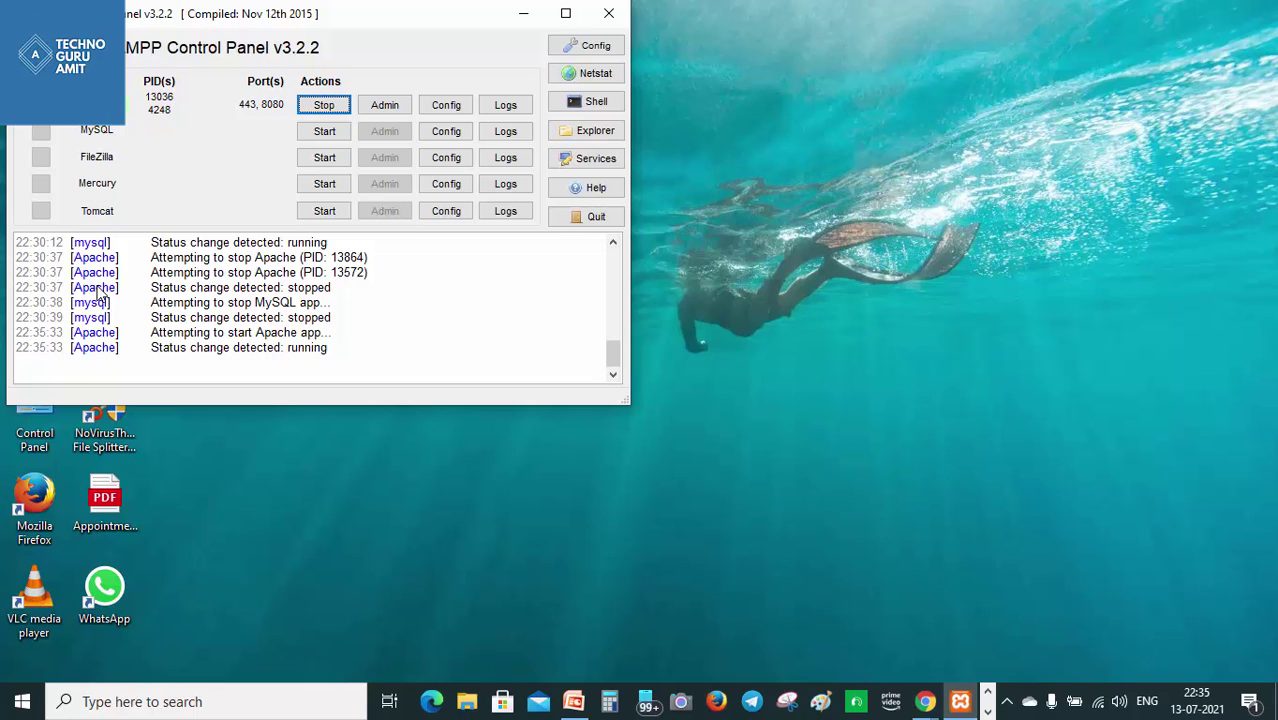
pyautogui.click(324, 131)
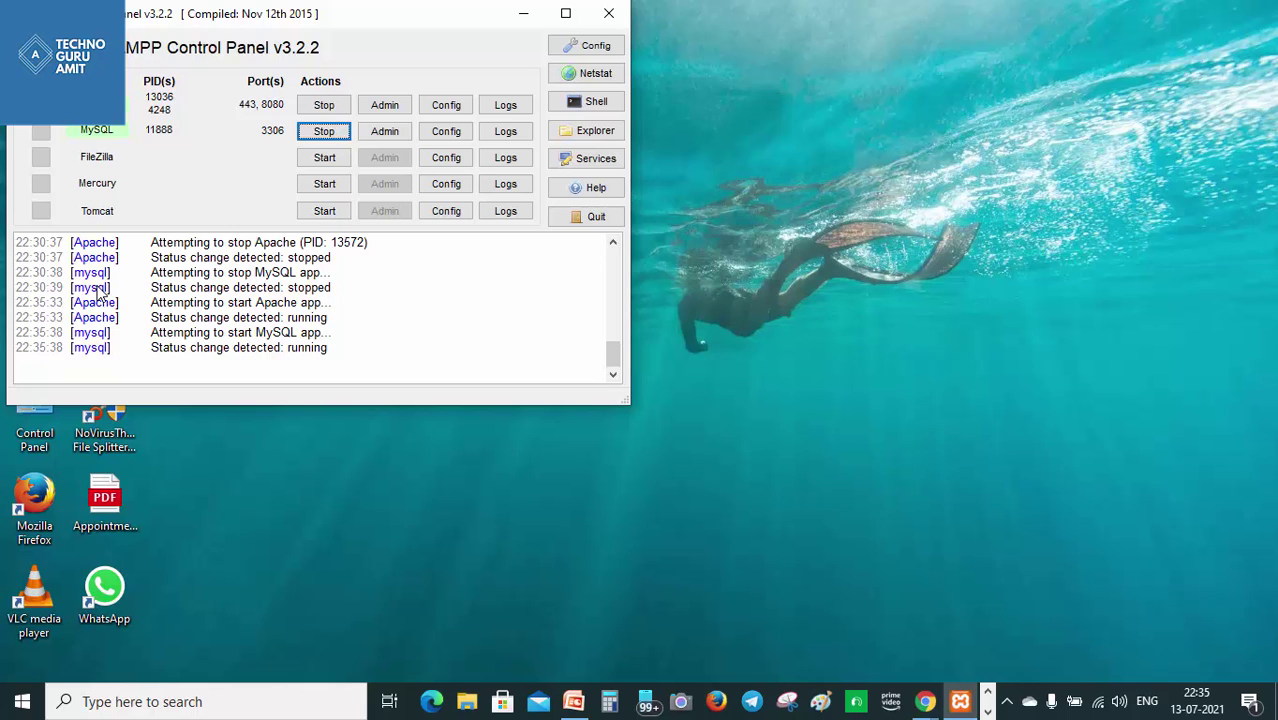
pyautogui.press('super+d')
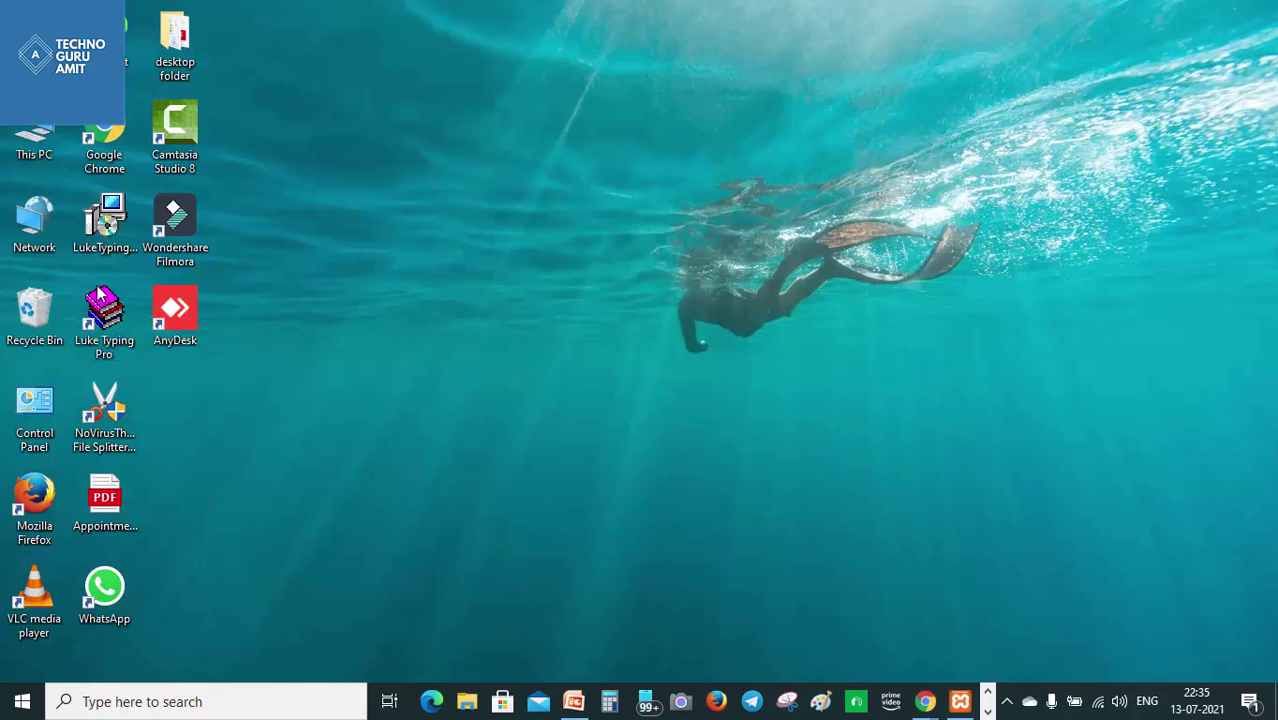
# - Switch to Chrome and try to open localhost without a port number in a new tab
pyautogui.moveTo(925, 701)
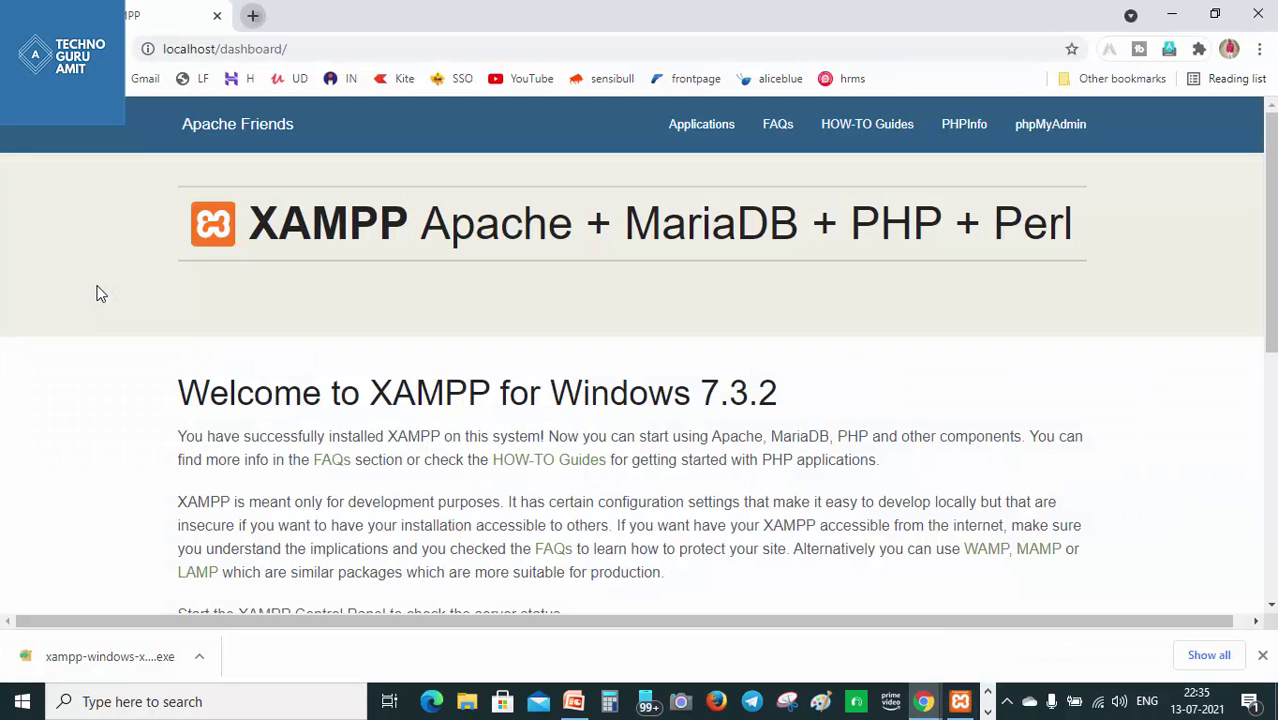
pyautogui.hotkey('ctrl', 't')
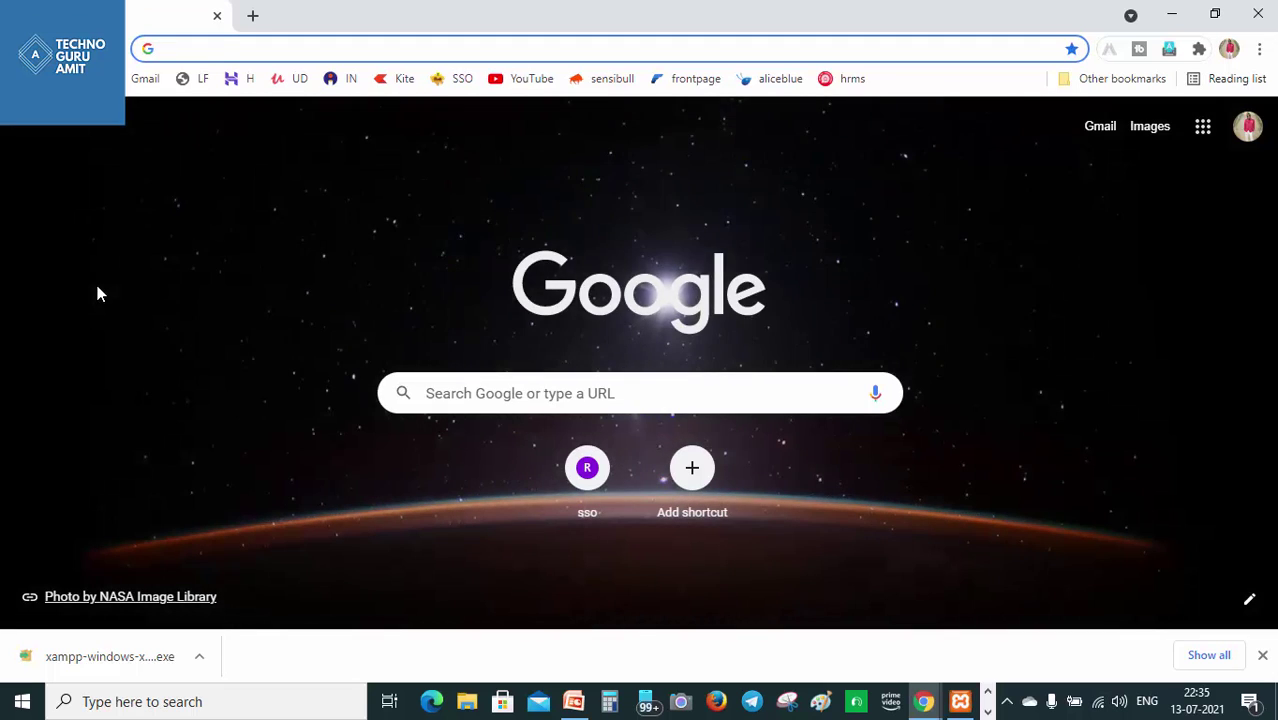
pyautogui.write('localhost')
pyautogui.press('Return')
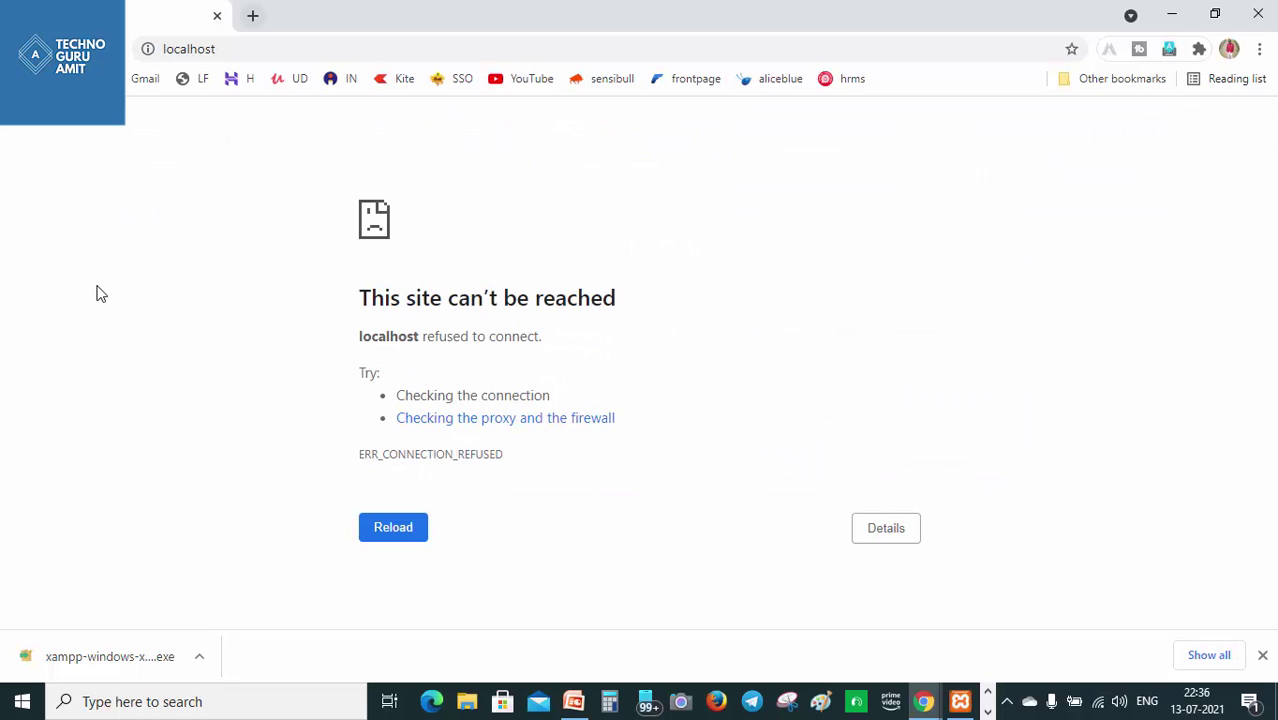
# - Add port 8080 to the localhost address and load the XAMPP dashboard from localhost:8080
pyautogui.hotkey('ctrl', 'l')
pyautogui.press('End')
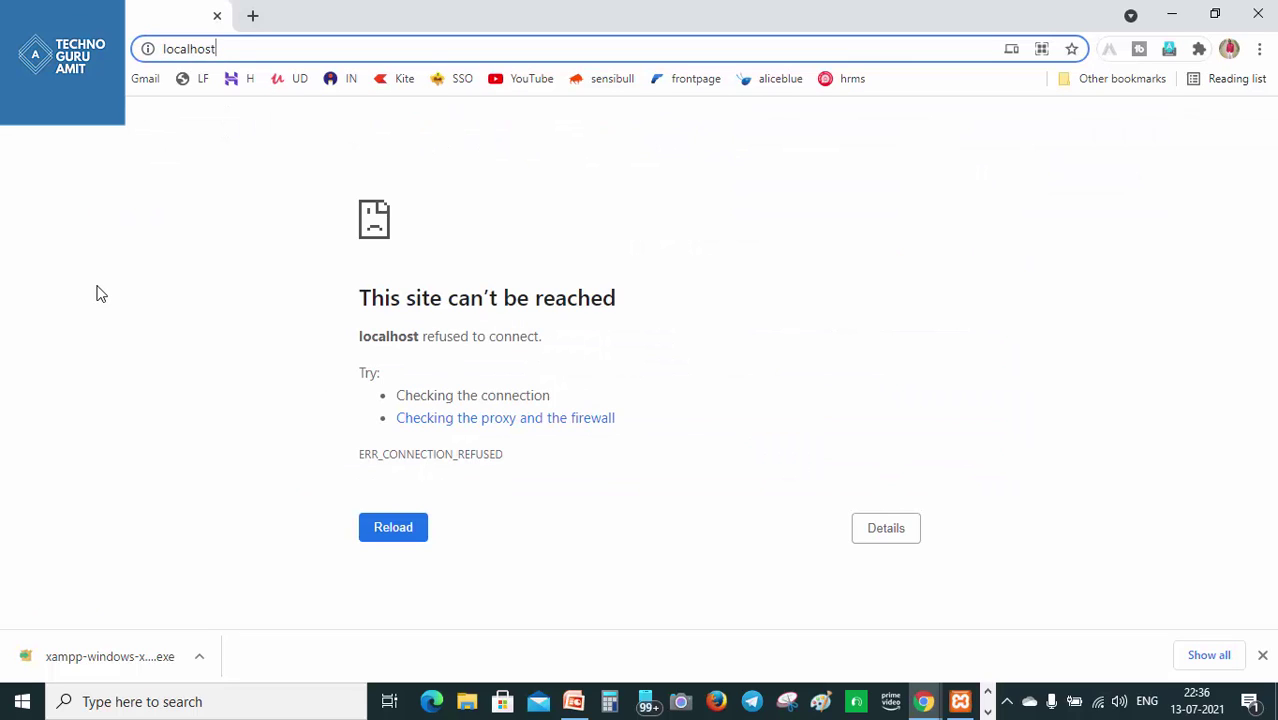
pyautogui.write(':8080')
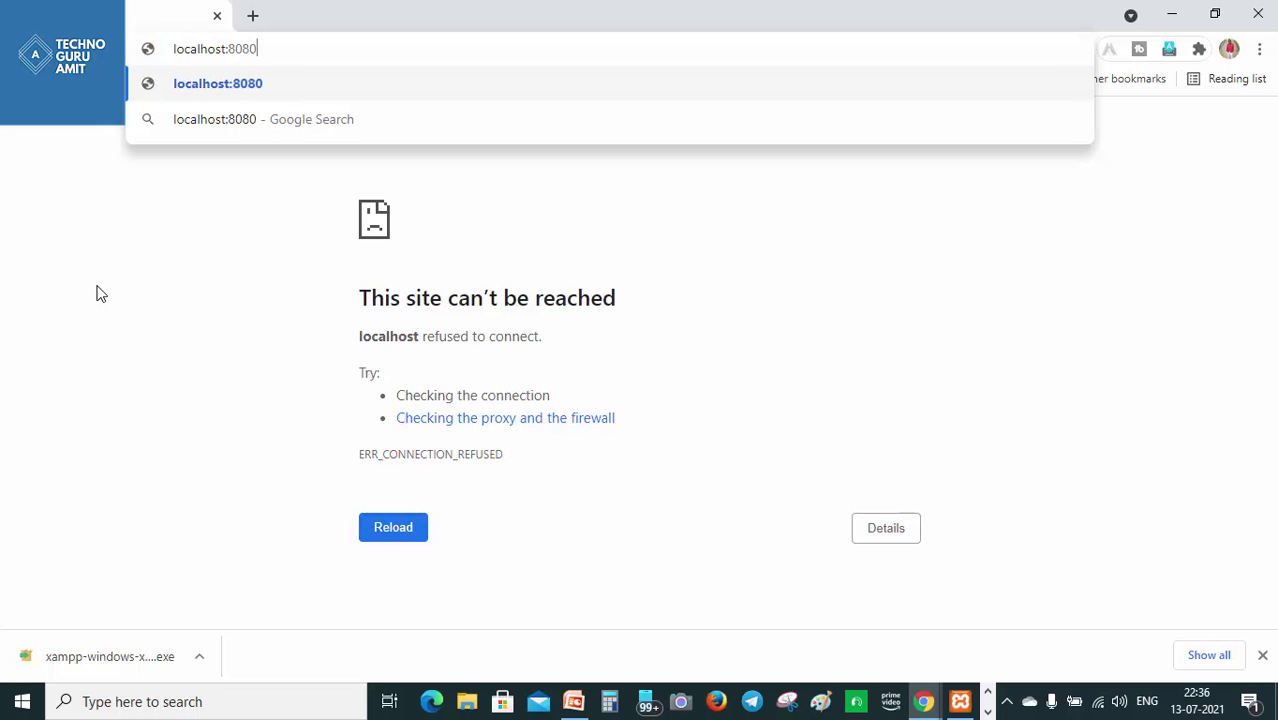
pyautogui.press('Return')
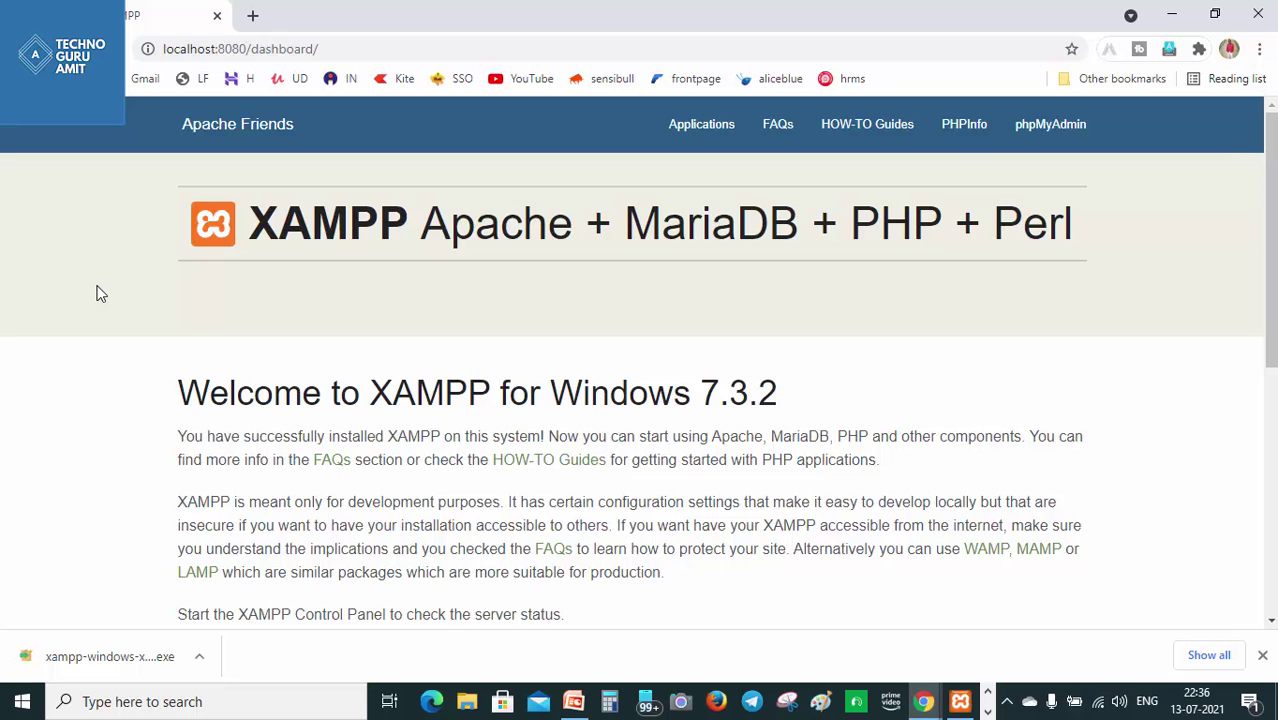
# - Switch to PowerPoint and highlight "XAMPP Server" on the "Requirements For WordPress Course" slide
pyautogui.hotkey('alt', 'Tab')
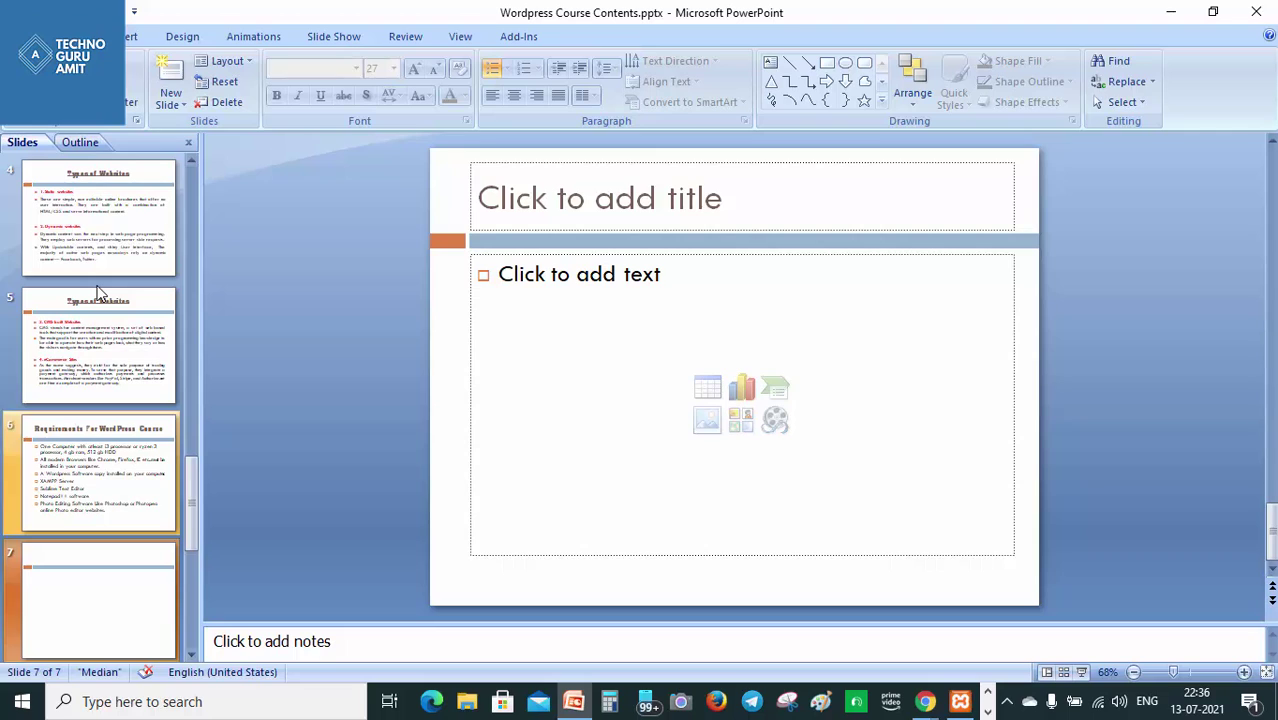
pyautogui.press('Up')
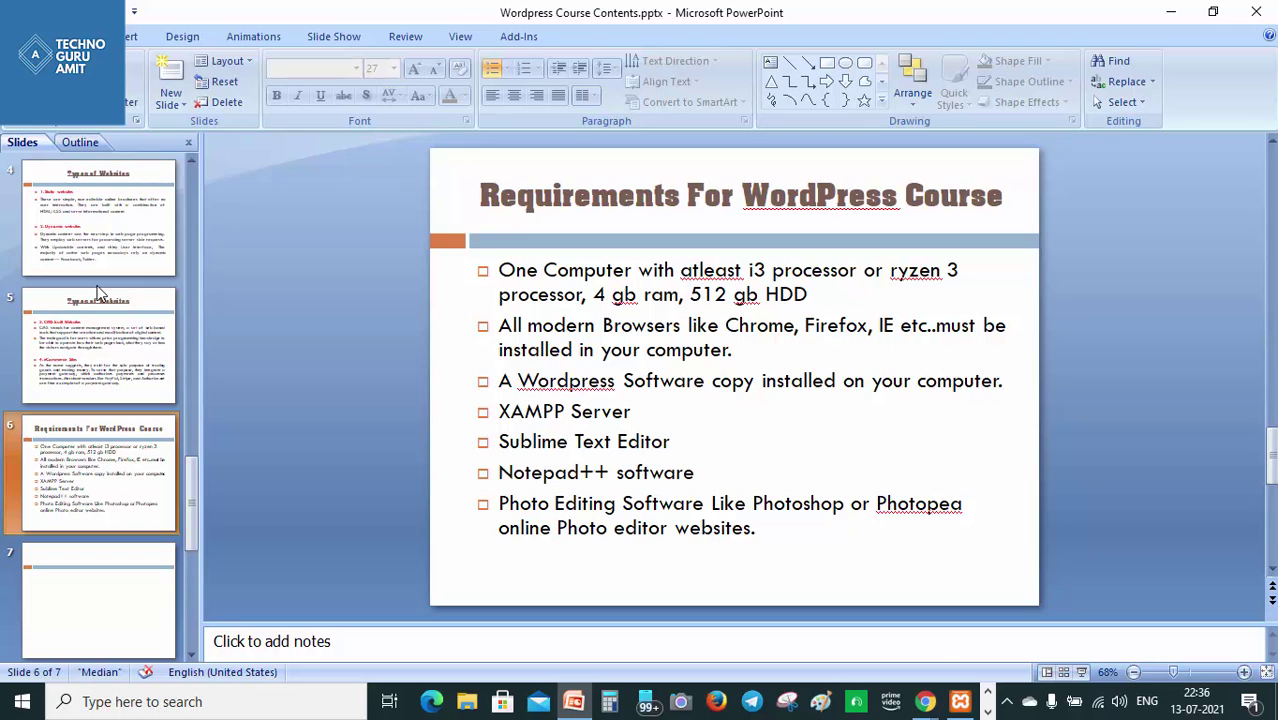
pyautogui.moveTo(499, 412); pyautogui.dragTo(637, 412)
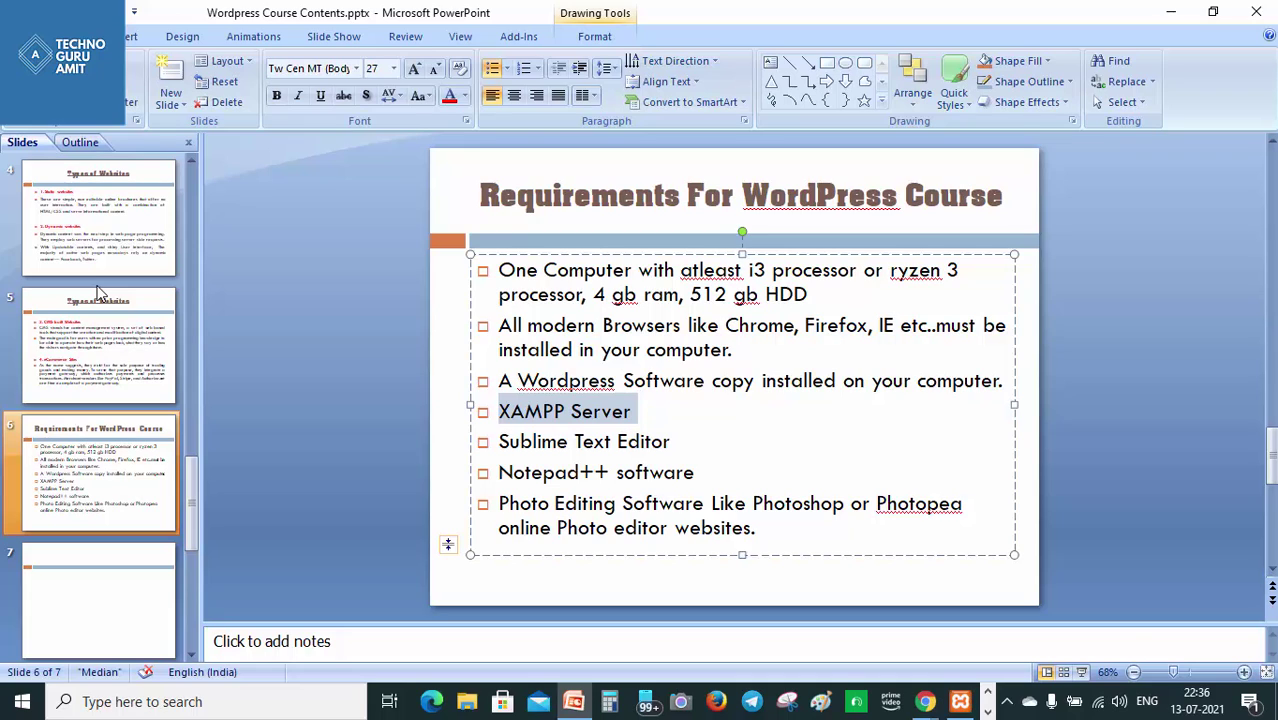
# - Return to the localhost:8080 window in Chrome and search Google for "wordpress" in a new tab
pyautogui.click(925, 702)
pyautogui.click(1022, 620)
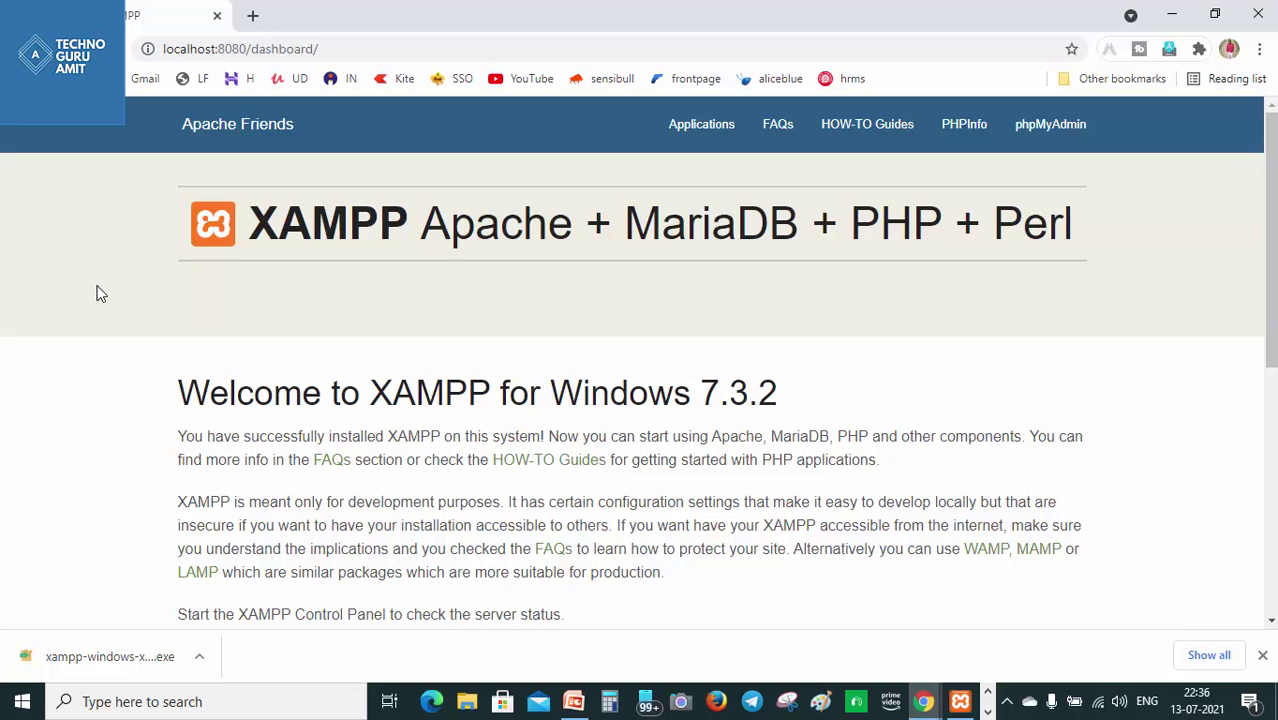
pyautogui.hotkey('ctrl', 't')
pyautogui.write('wo')
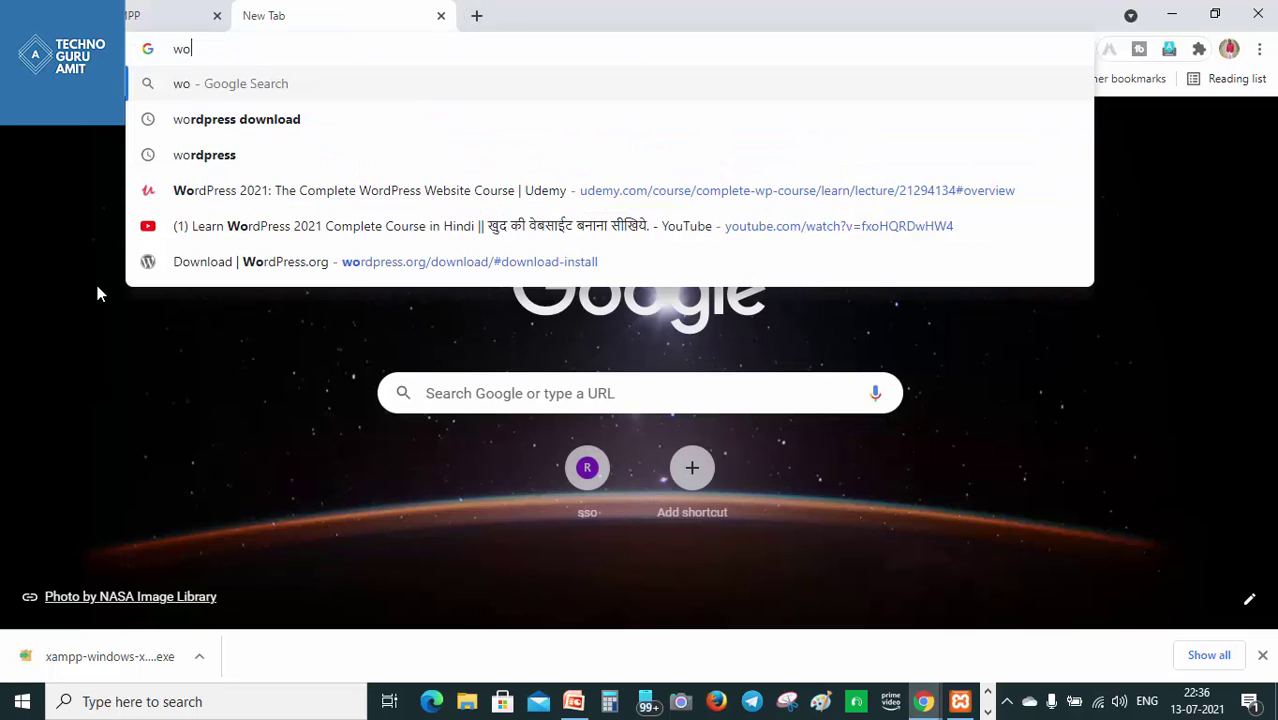
pyautogui.write('rdpress')
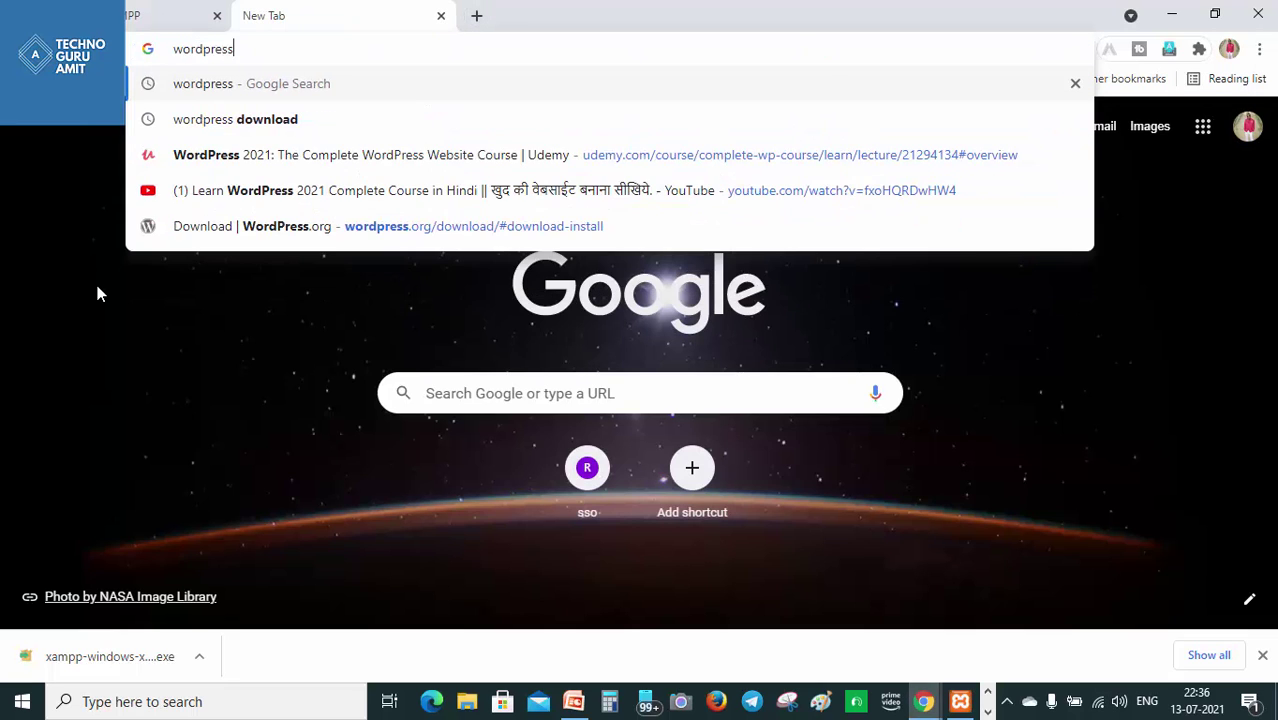
pyautogui.press('Return')
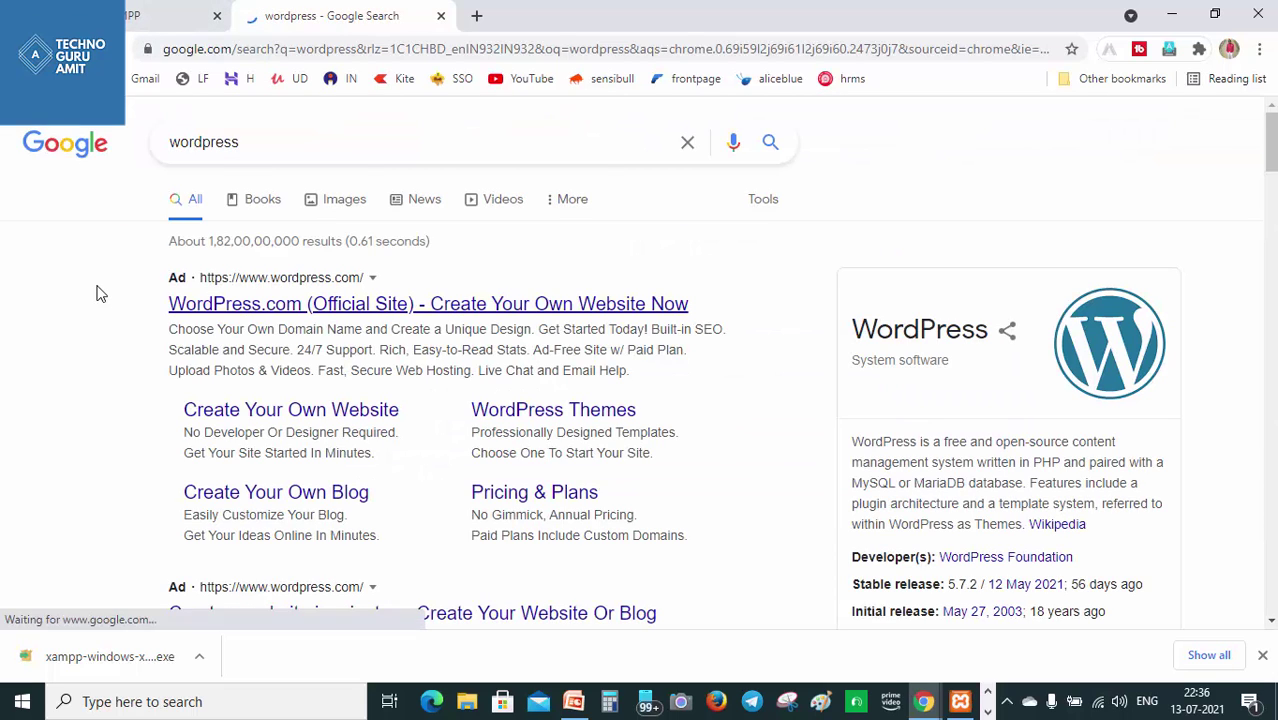
# - Refine the Google search to "wordpress download for windows"
pyautogui.scroll(-2, 100, 293)
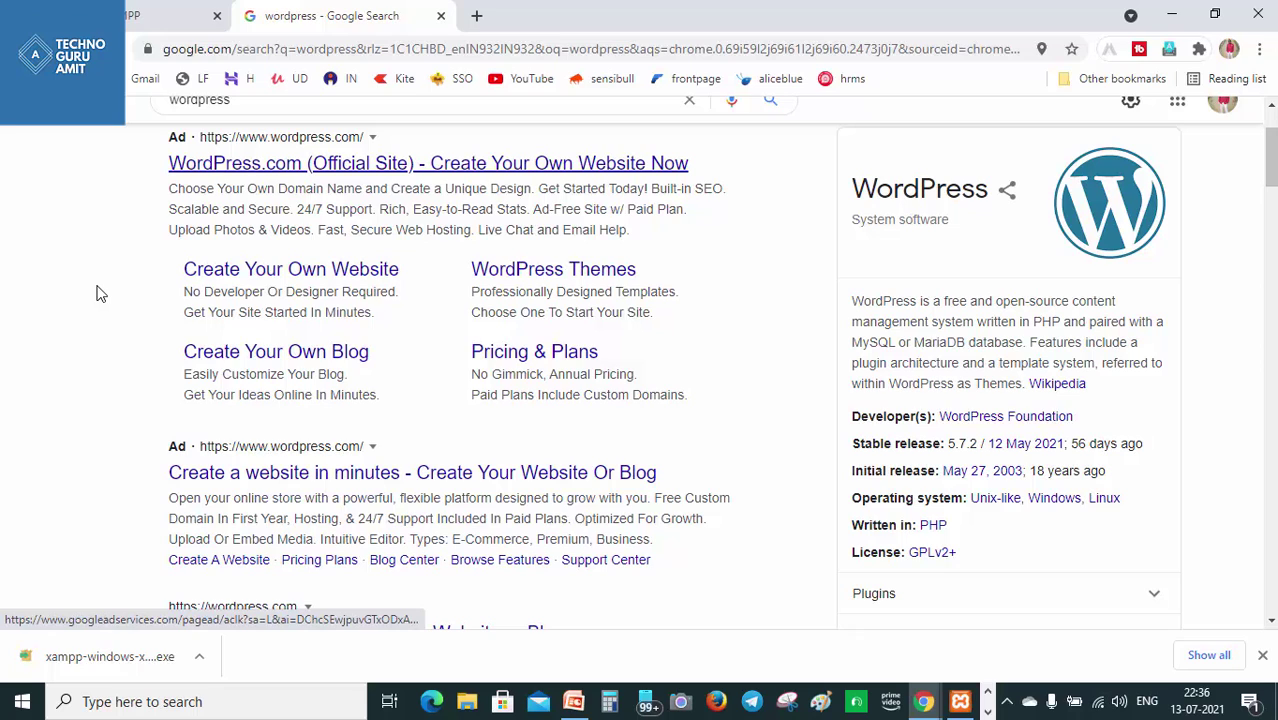
pyautogui.press('F5')
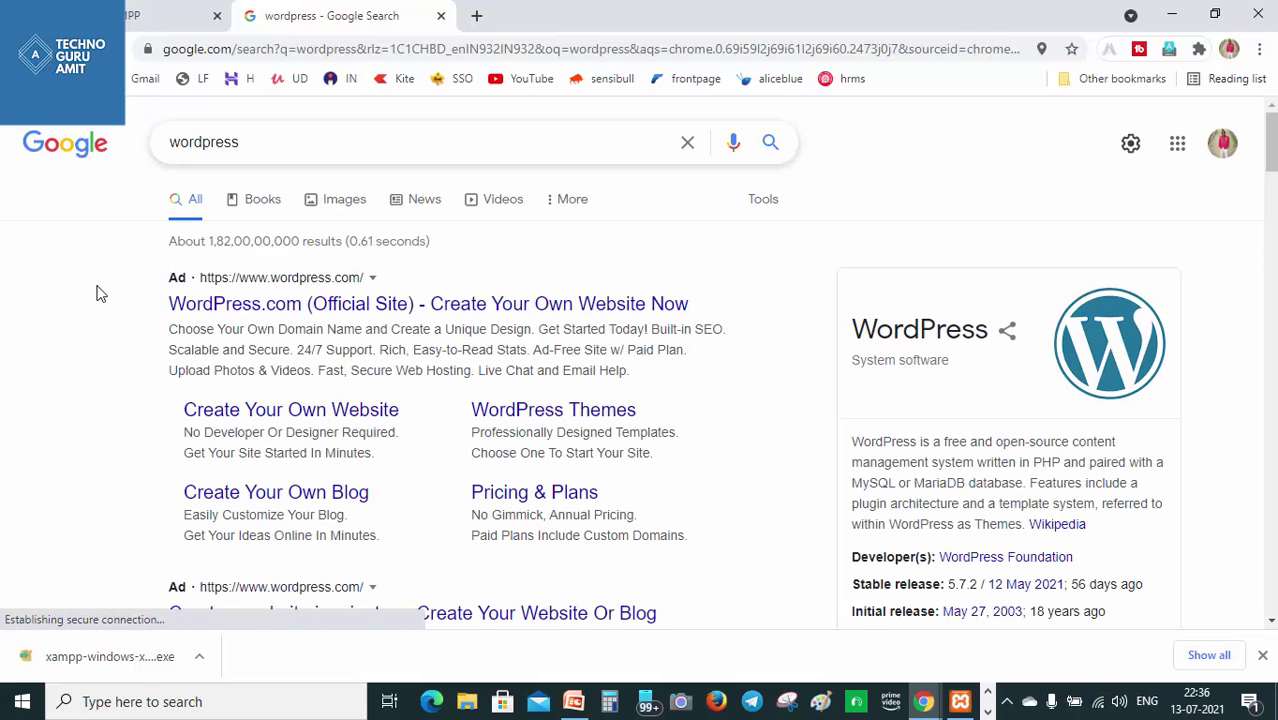
pyautogui.write('dow')
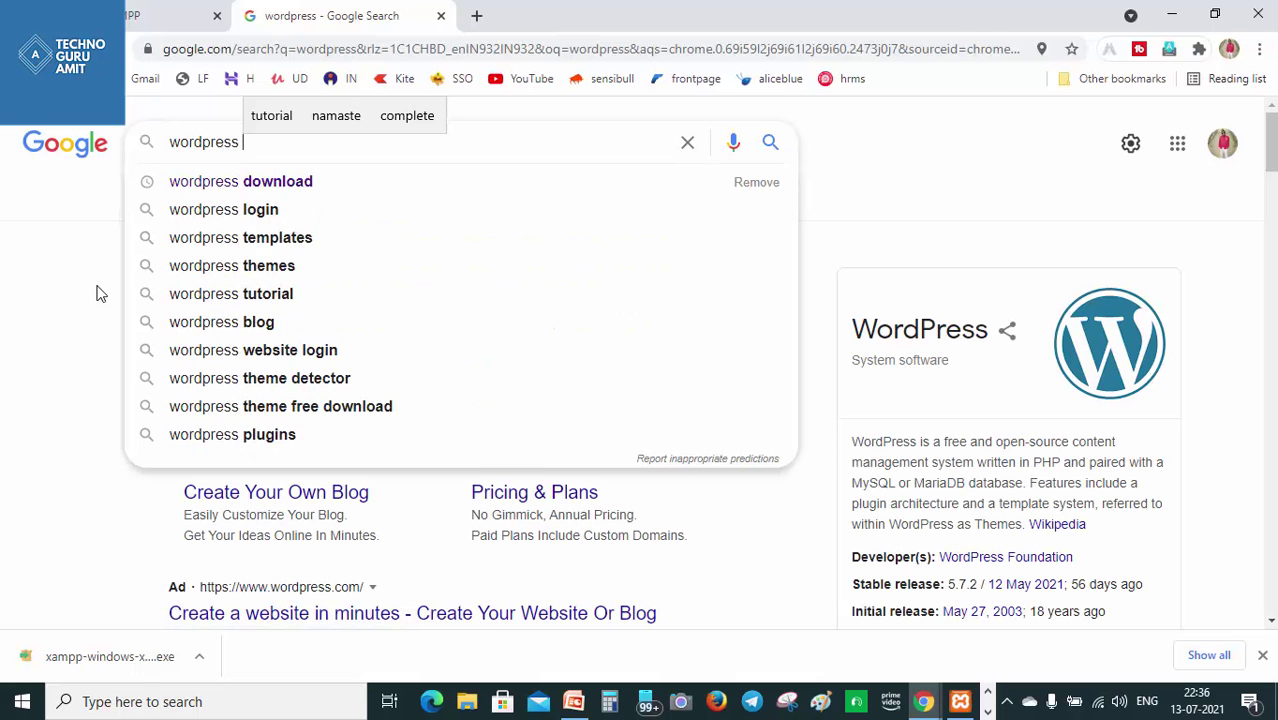
pyautogui.press('Down')
pyautogui.press('Down')
pyautogui.press('Return')
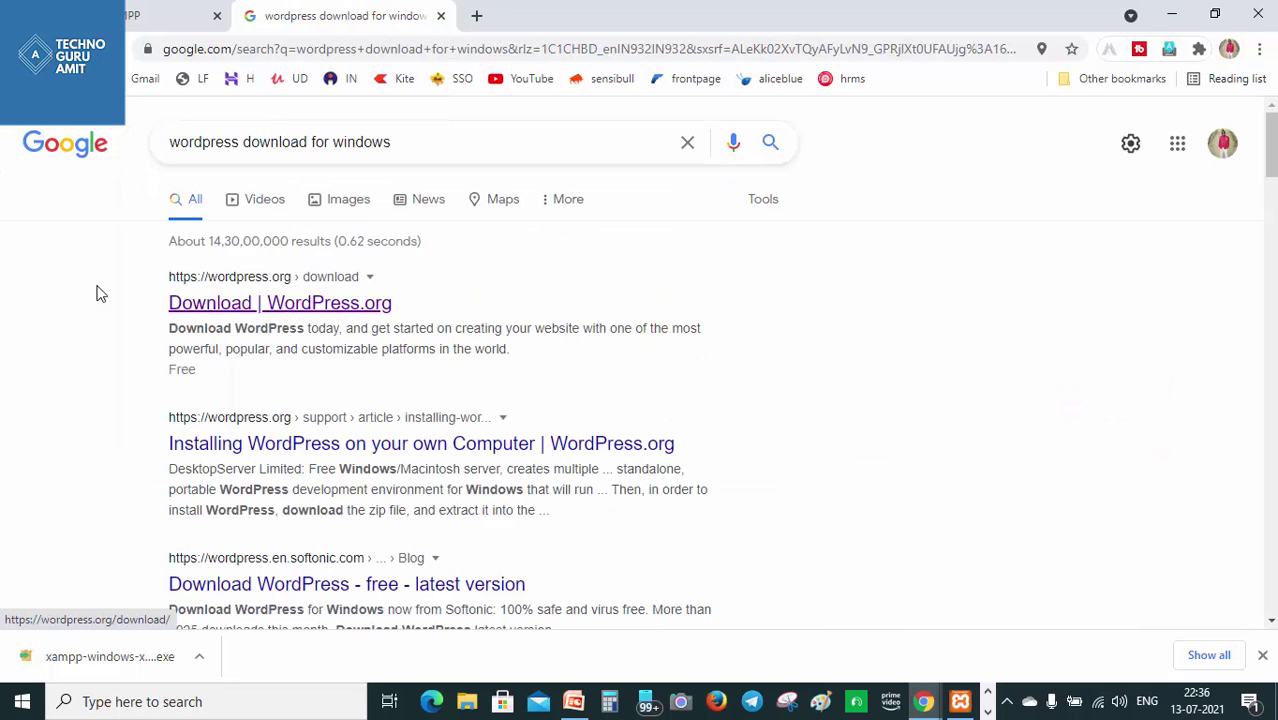
# - Open the "Download | WordPress.org" search result in a new tab and look over the page
pyautogui.rightClick(232, 304)
pyautogui.click(290, 320)
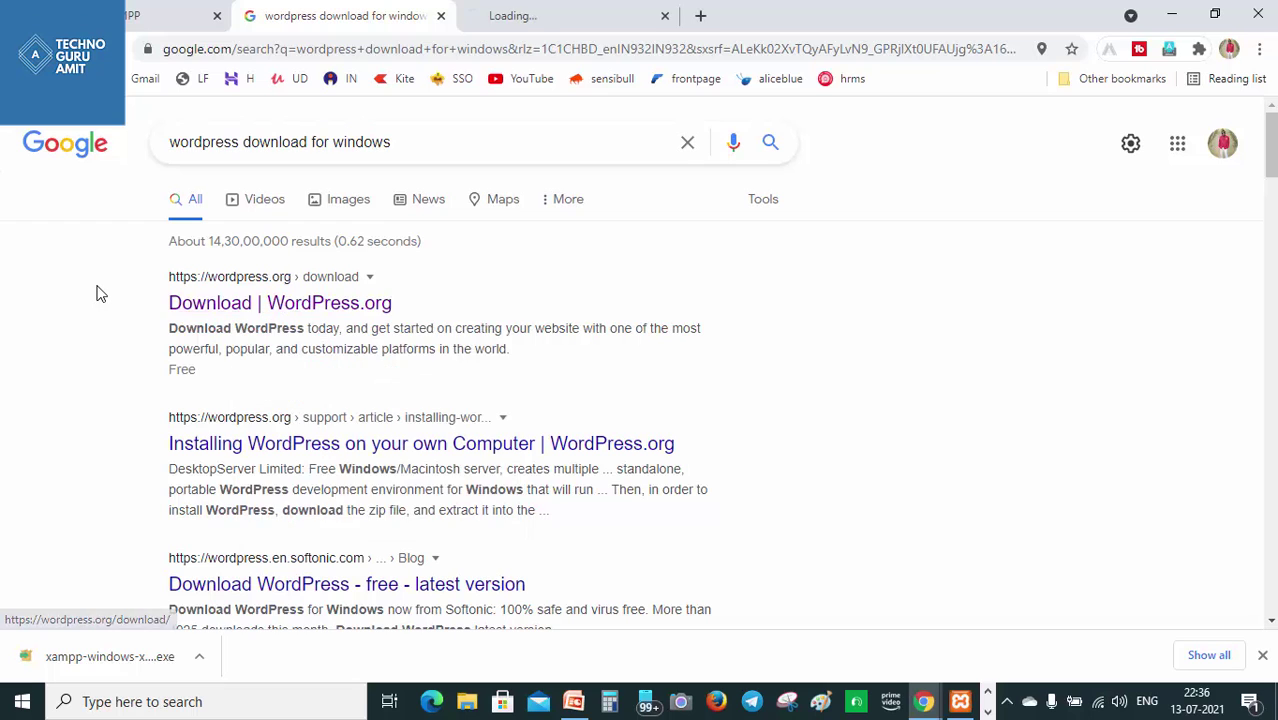
pyautogui.hotkey('ctrl', 'Tab')
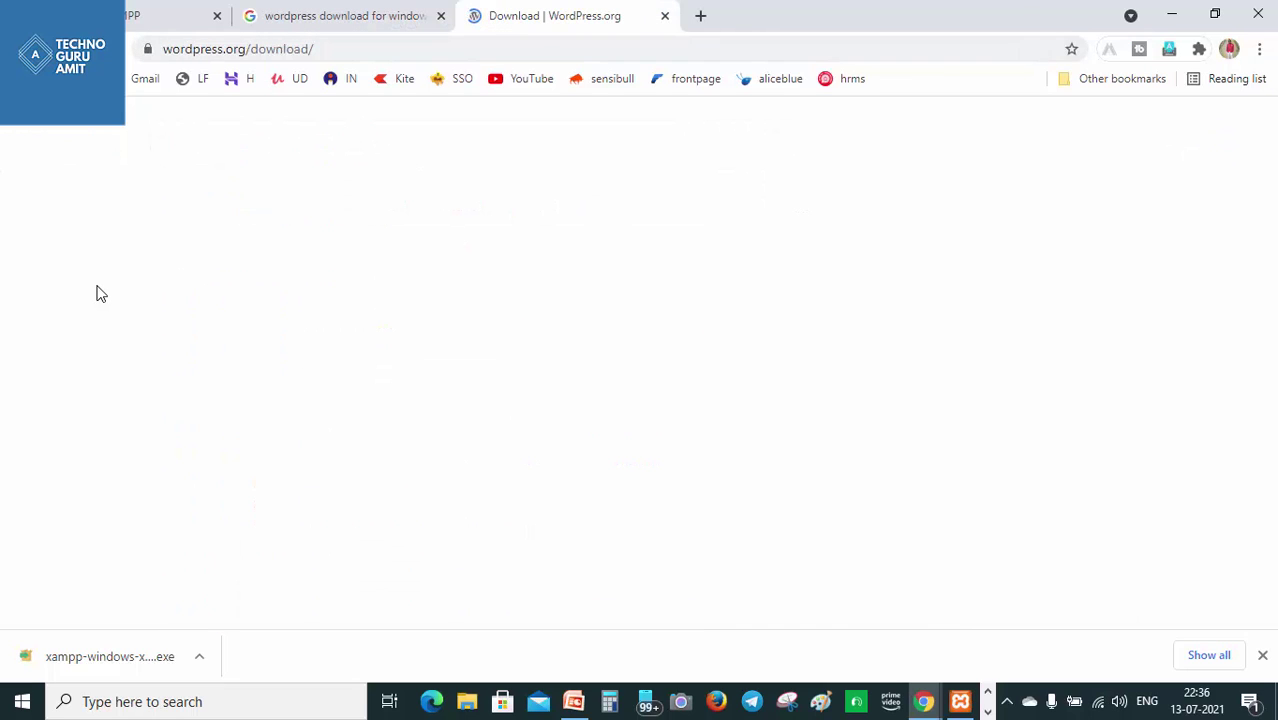
pyautogui.scroll(-4, 97, 293)
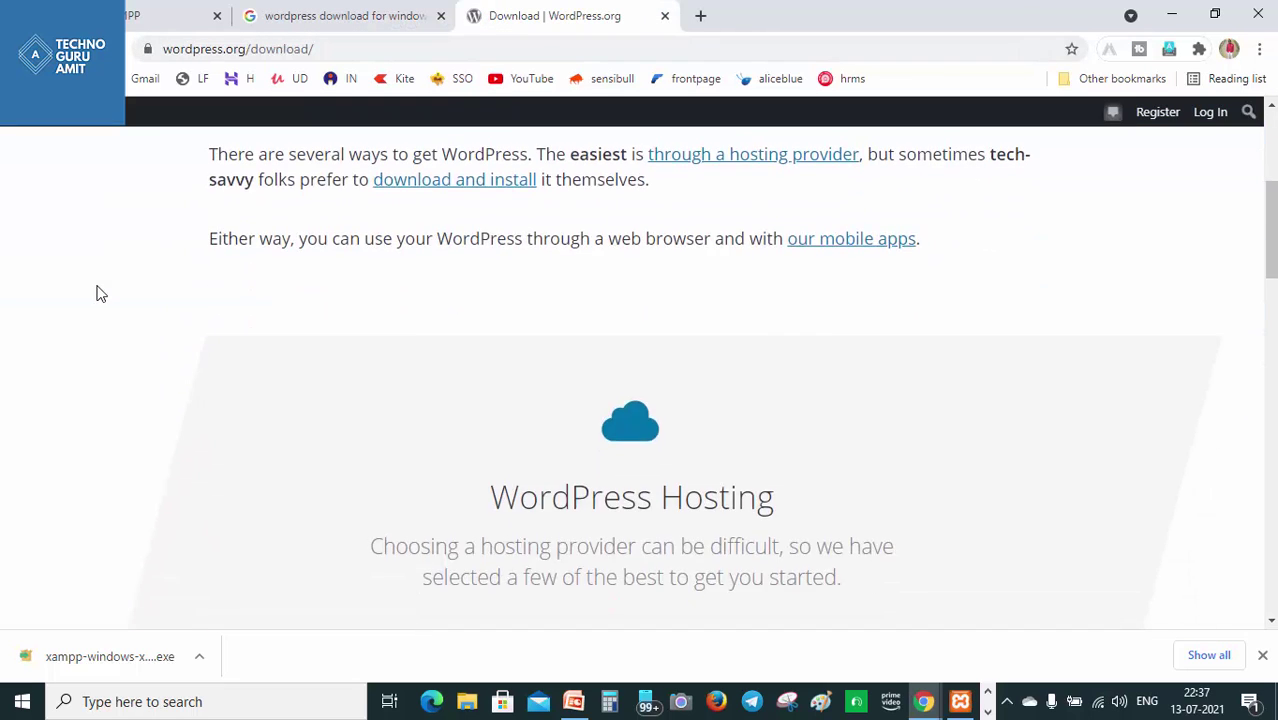
pyautogui.scroll(4, 97, 293)
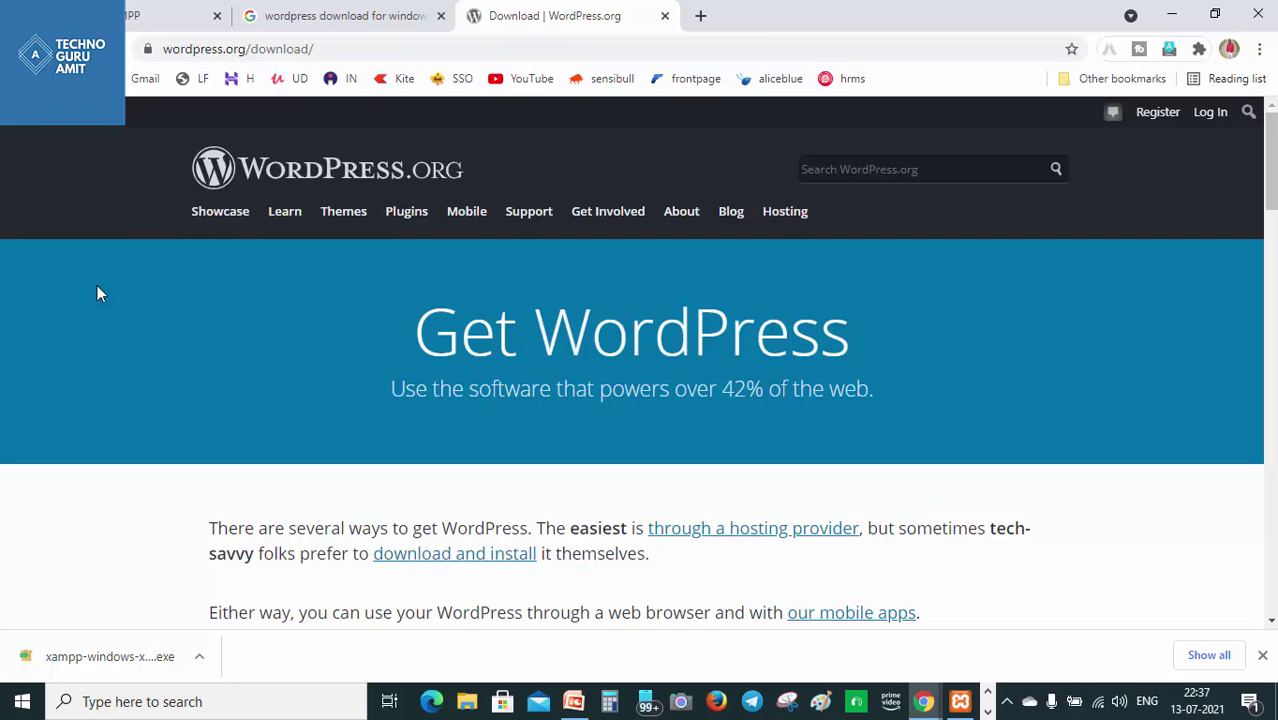
# - Go to the page's download and install section, request the WordPress 5.7.2 download, and cancel saving the zip file
pyautogui.click(454, 553)
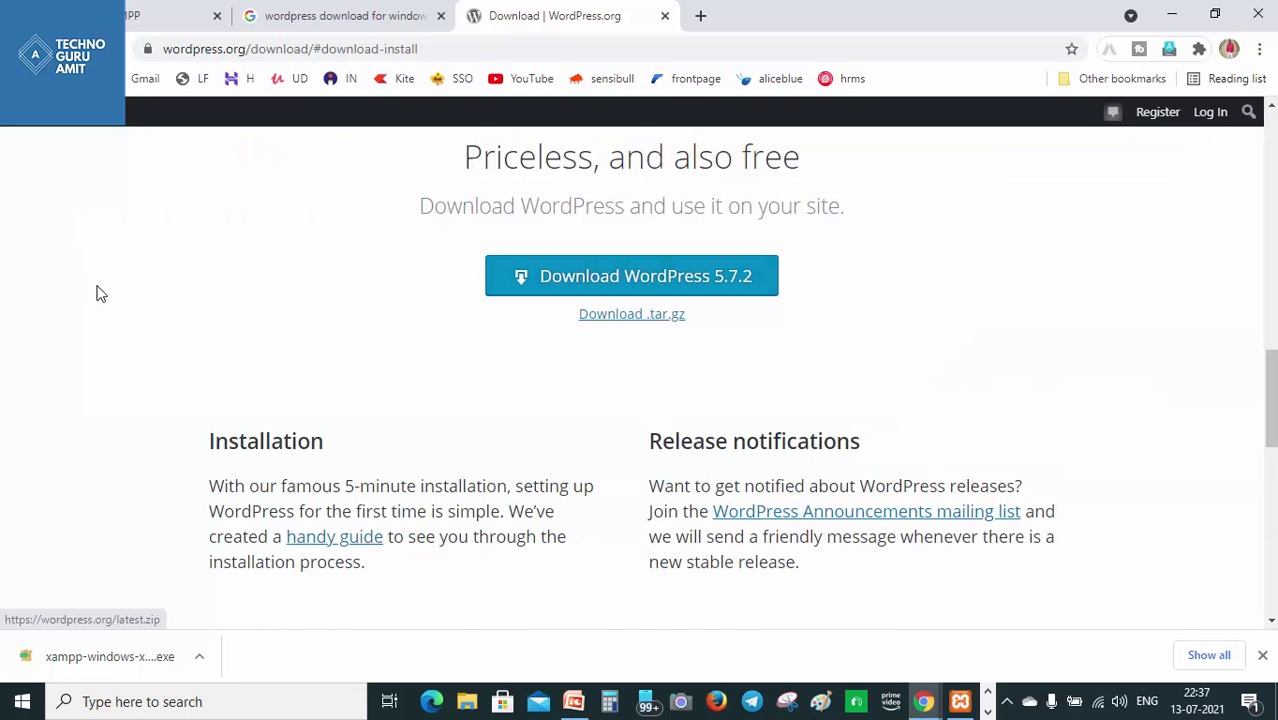
pyautogui.click(631, 276)
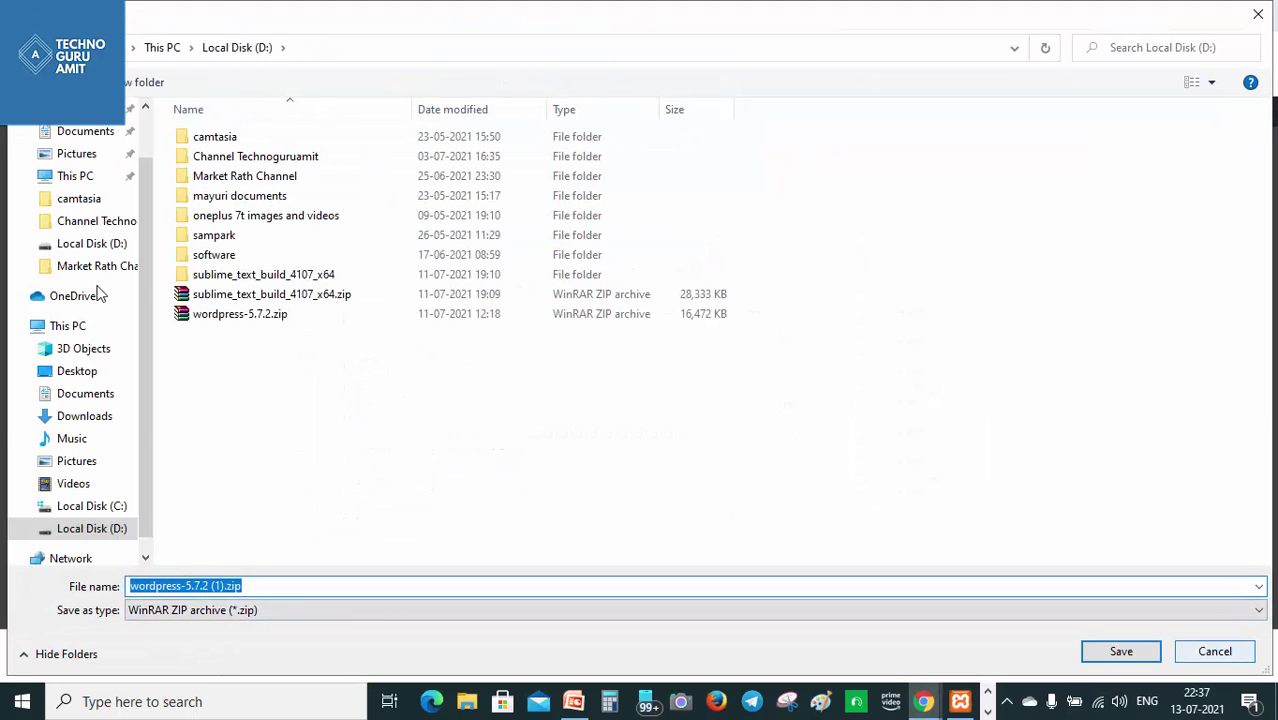
pyautogui.press('Escape')
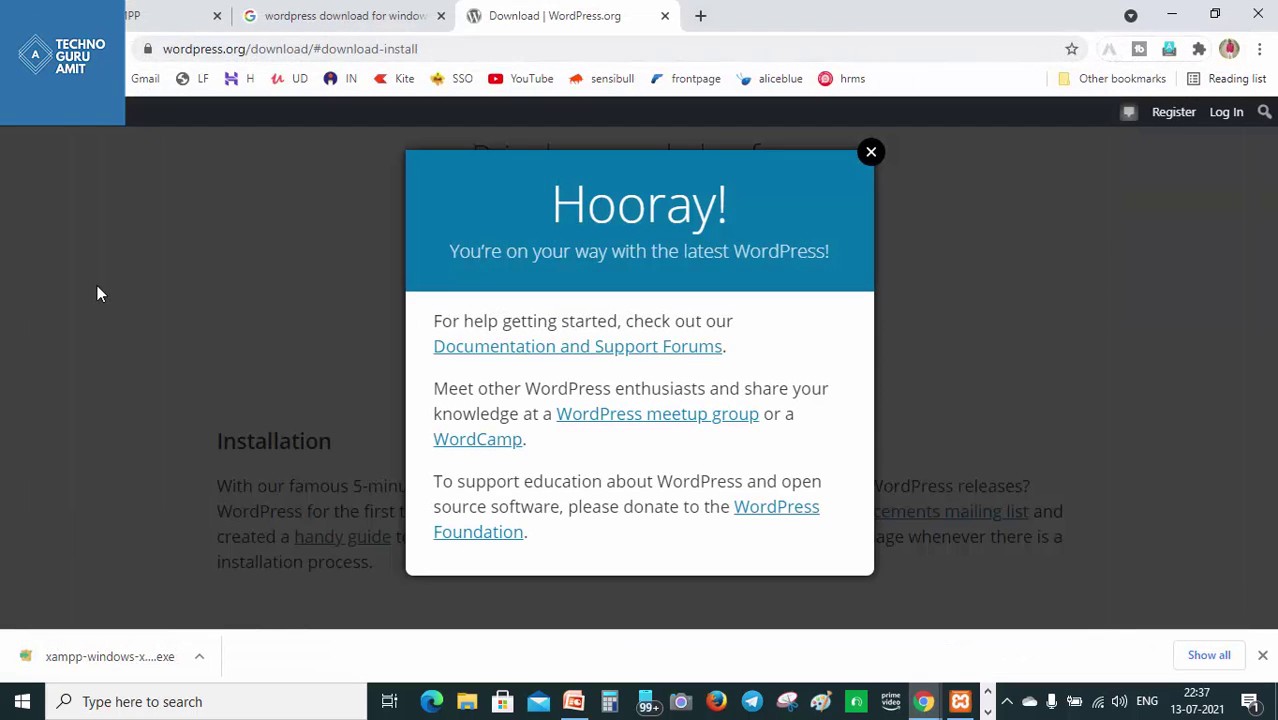
# - Open the Sublime Text website, sublimetext.com, in a new tab
pyautogui.hotkey('ctrl', 't')
pyautogui.write('subl')
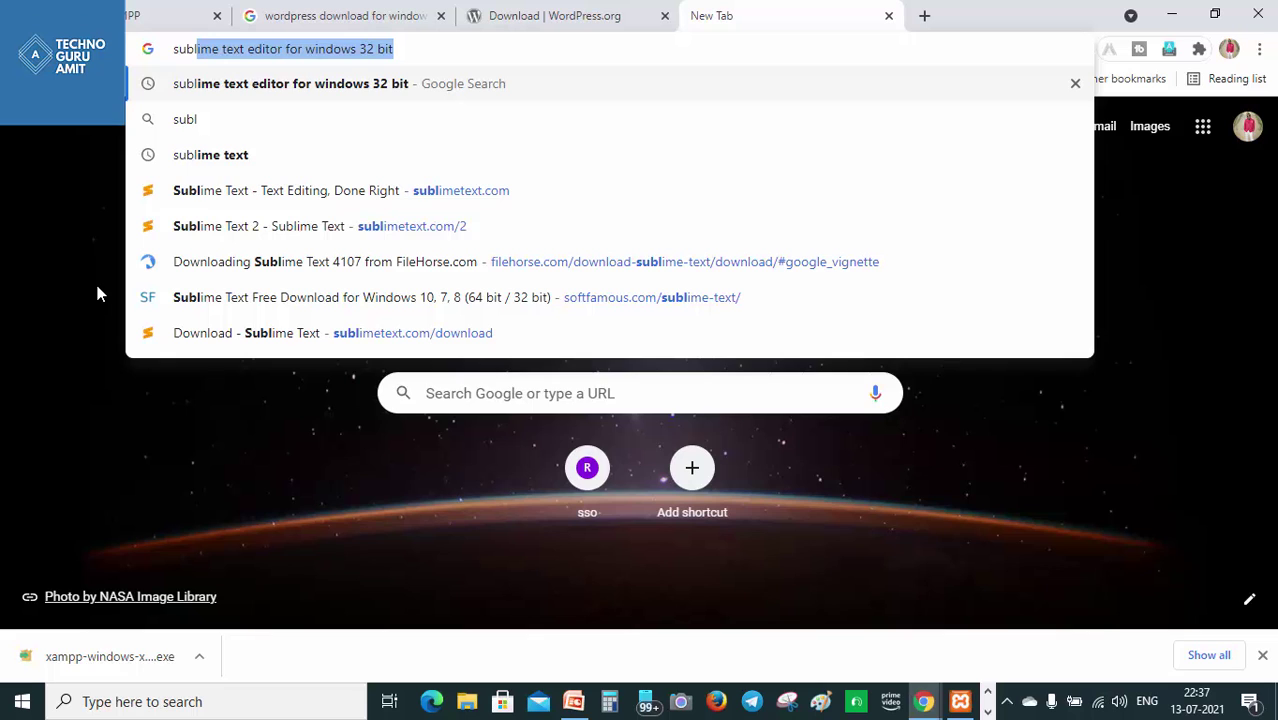
pyautogui.press('Down')
pyautogui.press('Down')
pyautogui.press('Return')
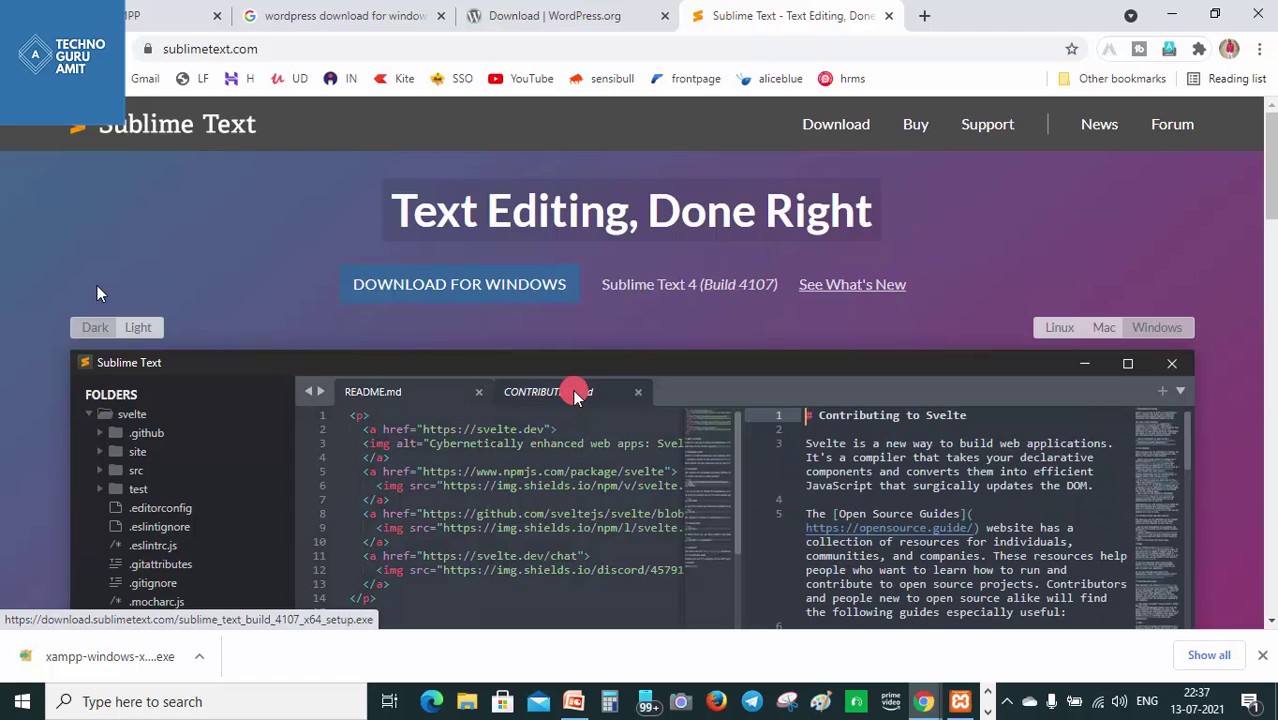
# - Search Google for "notepad ++" in a new tab and open the Notepad++ downloads page
pyautogui.hotkey('ctrl', 't')
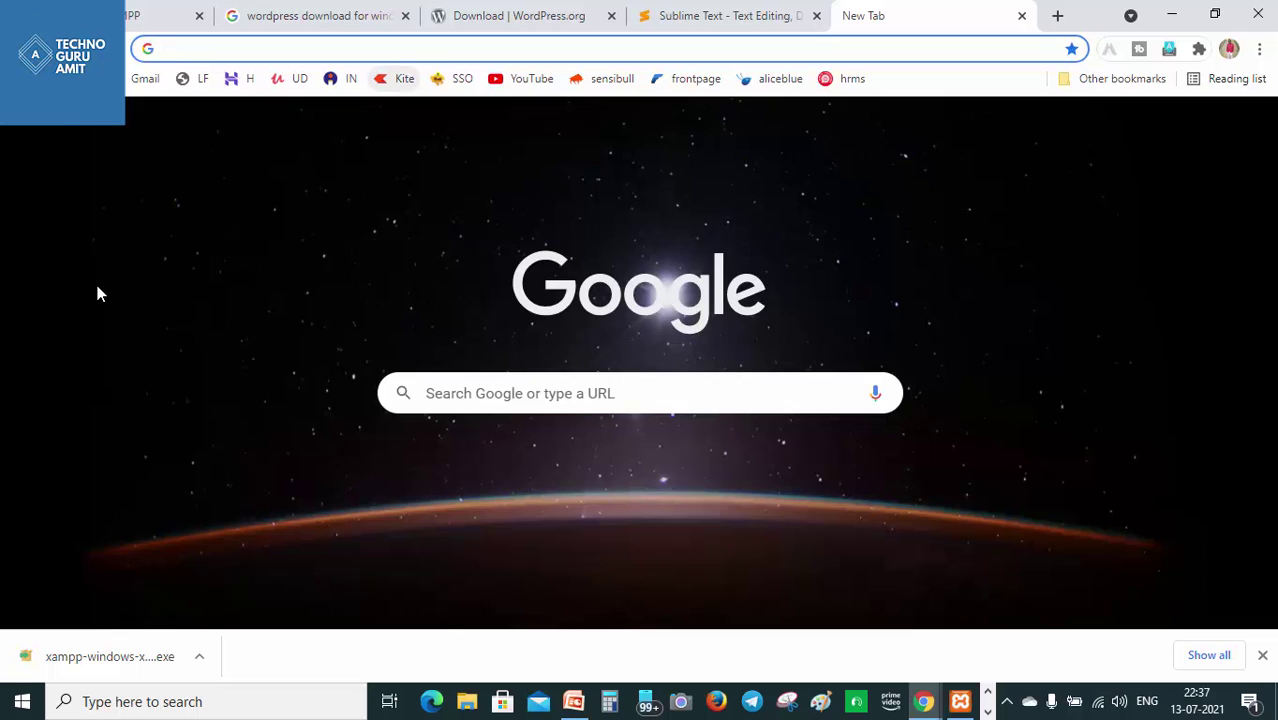
pyautogui.write('notepad +')
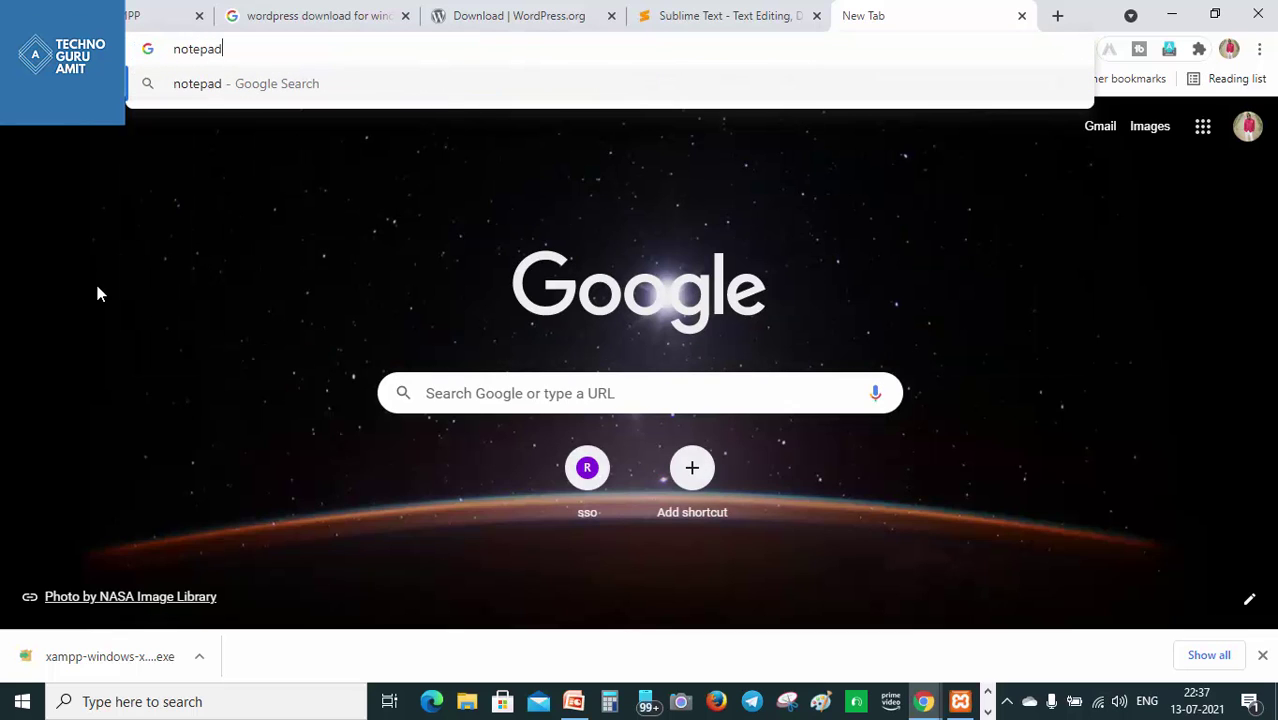
pyautogui.write('+')
pyautogui.press('Return')
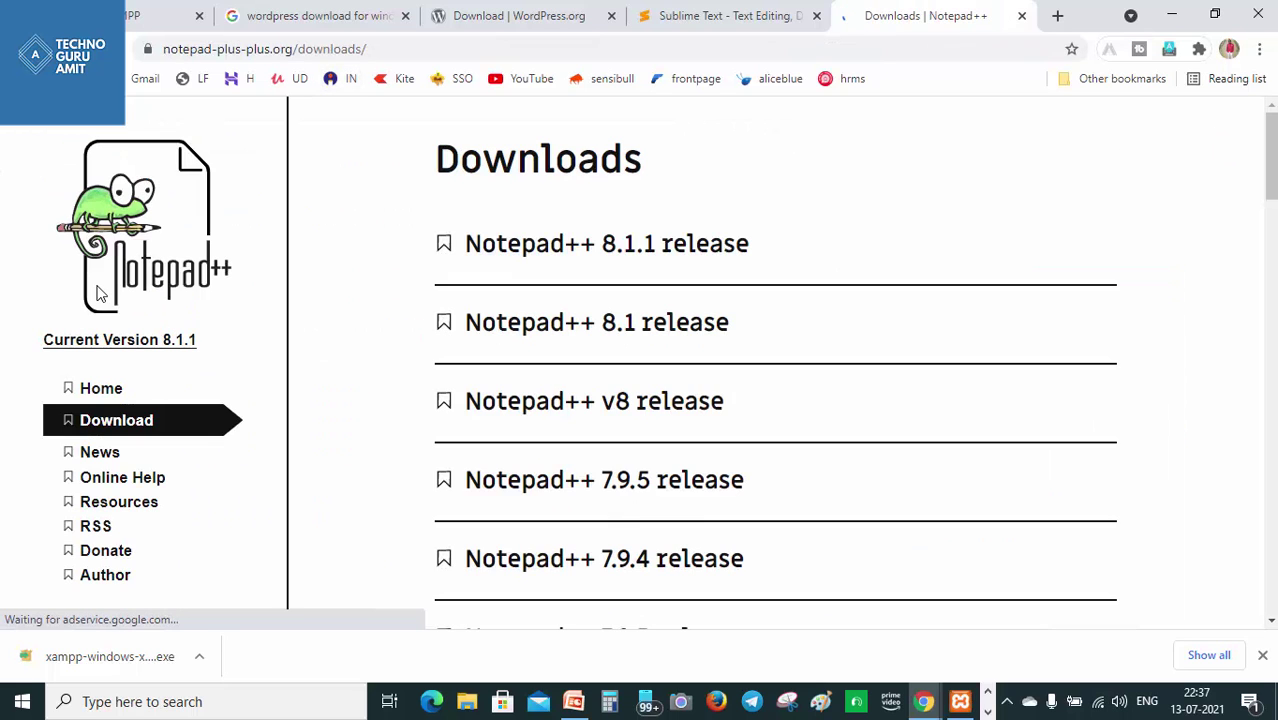
pyautogui.scroll(-3, 97, 293)
pyautogui.scroll(3, 97, 293)
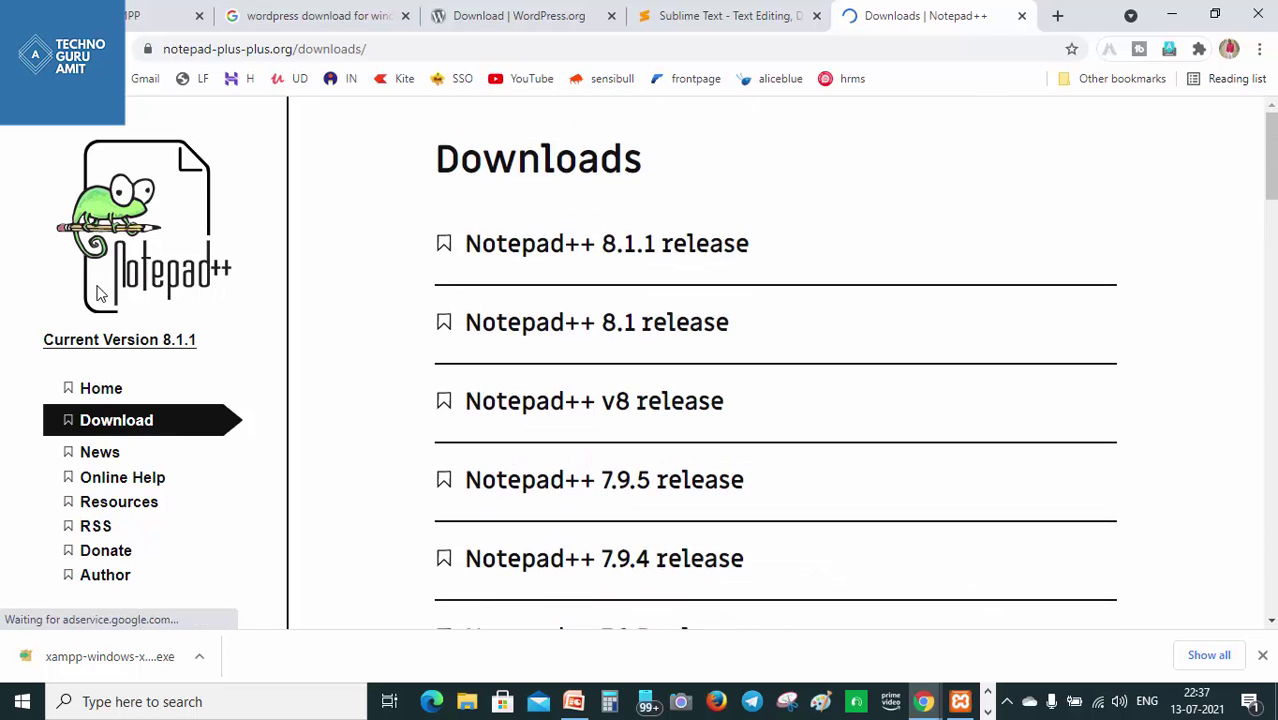
# - Open the Notepad++ 8.1.1 release page and view its download and installer links
pyautogui.press('Return')
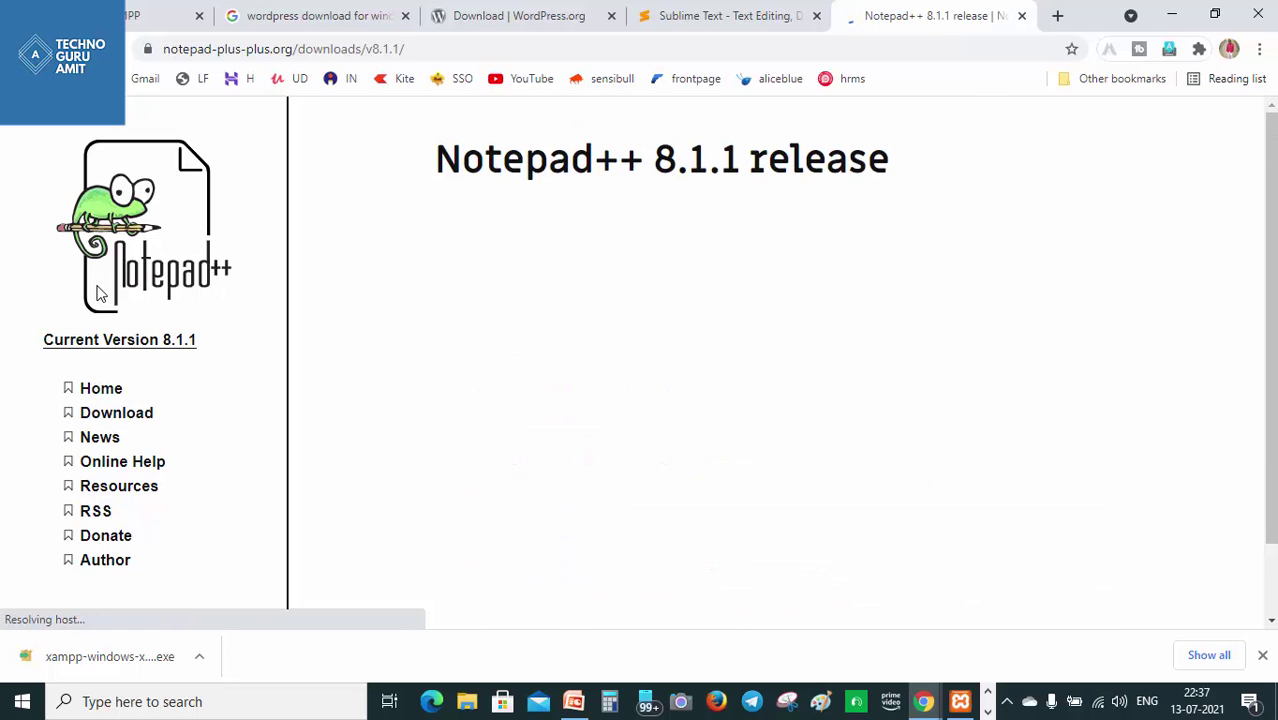
pyautogui.scroll(-4, 97, 293)
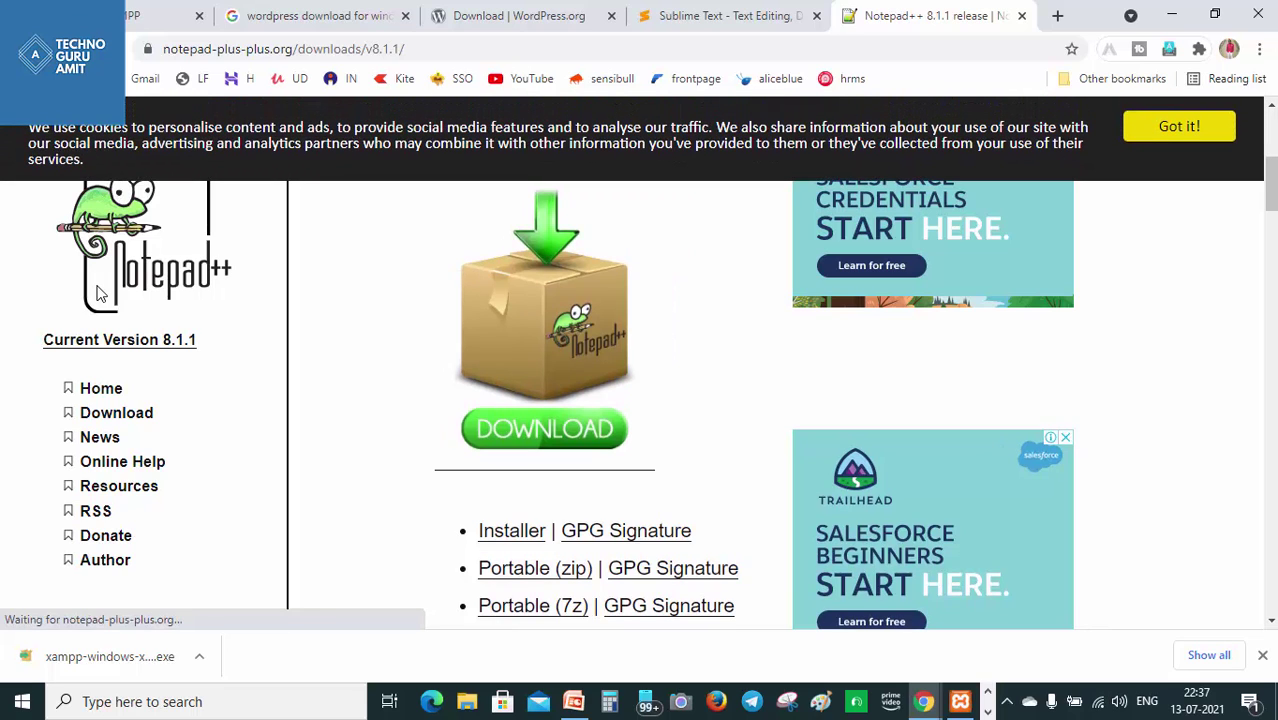
pyautogui.press('Tab')
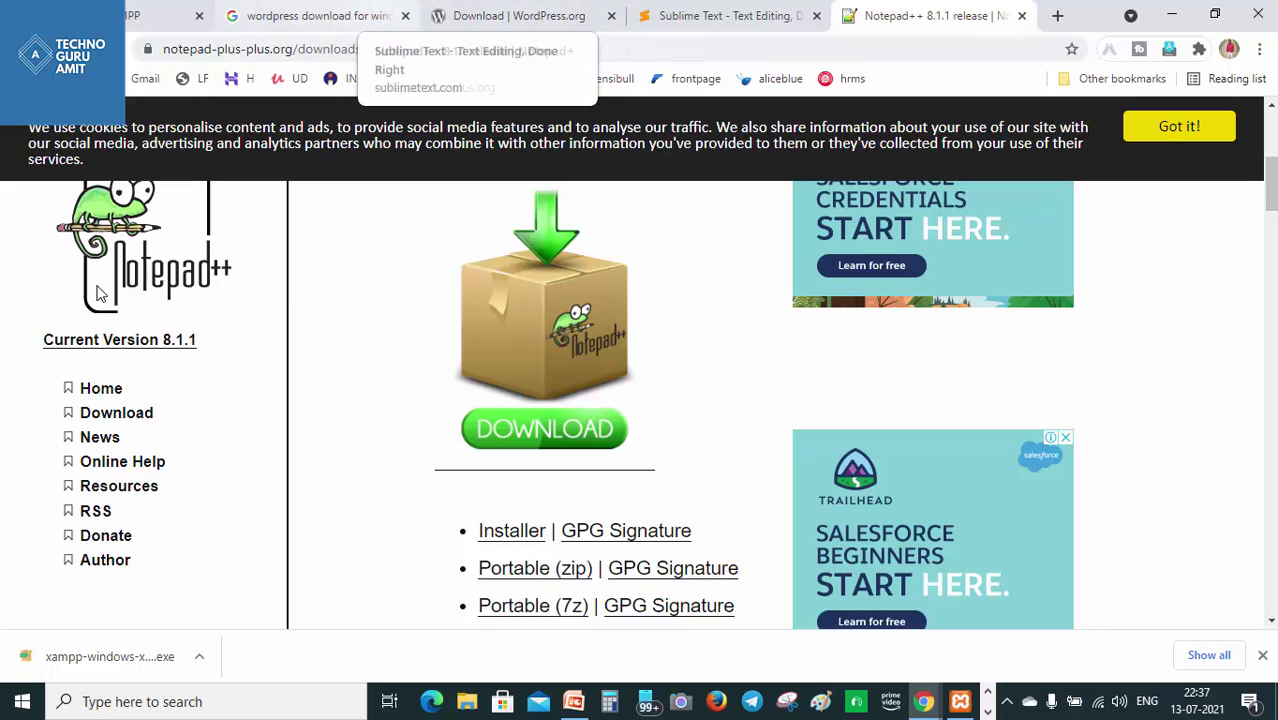
# - Search Google for "photopea" in a new tab, correcting the misspelled query
pyautogui.hotkey('ctrl', 't')
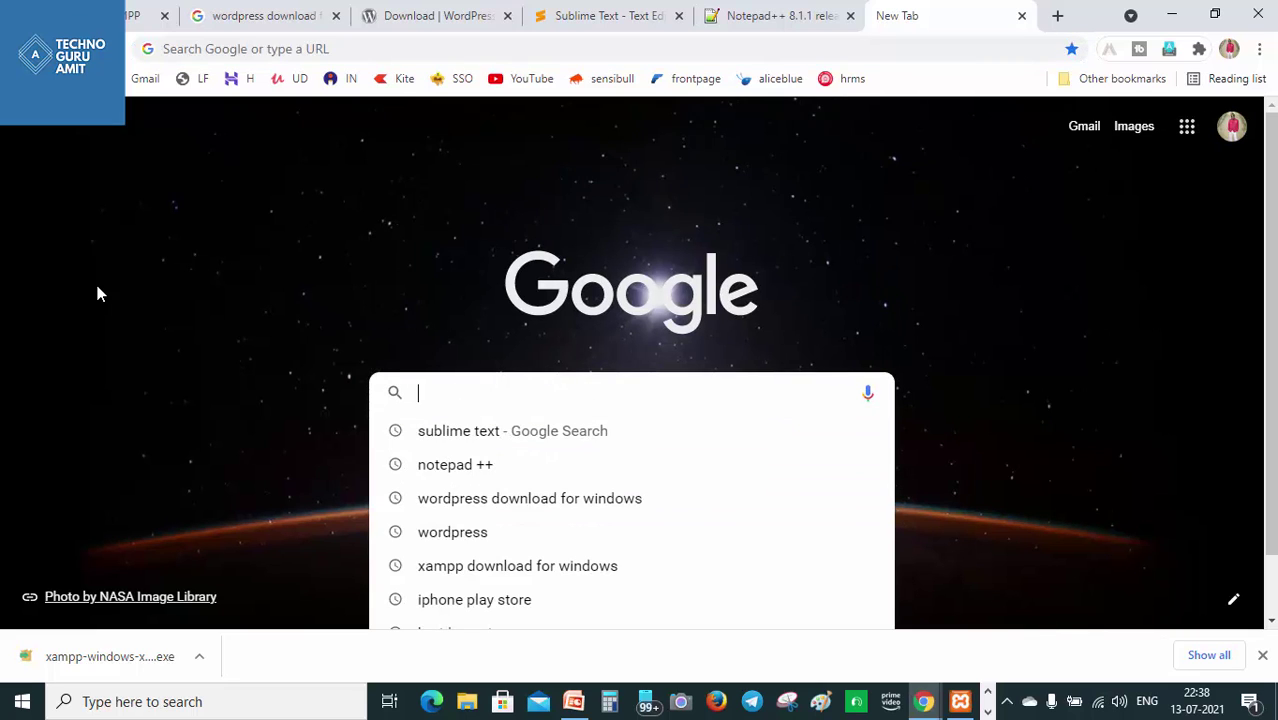
pyautogui.write('photo')
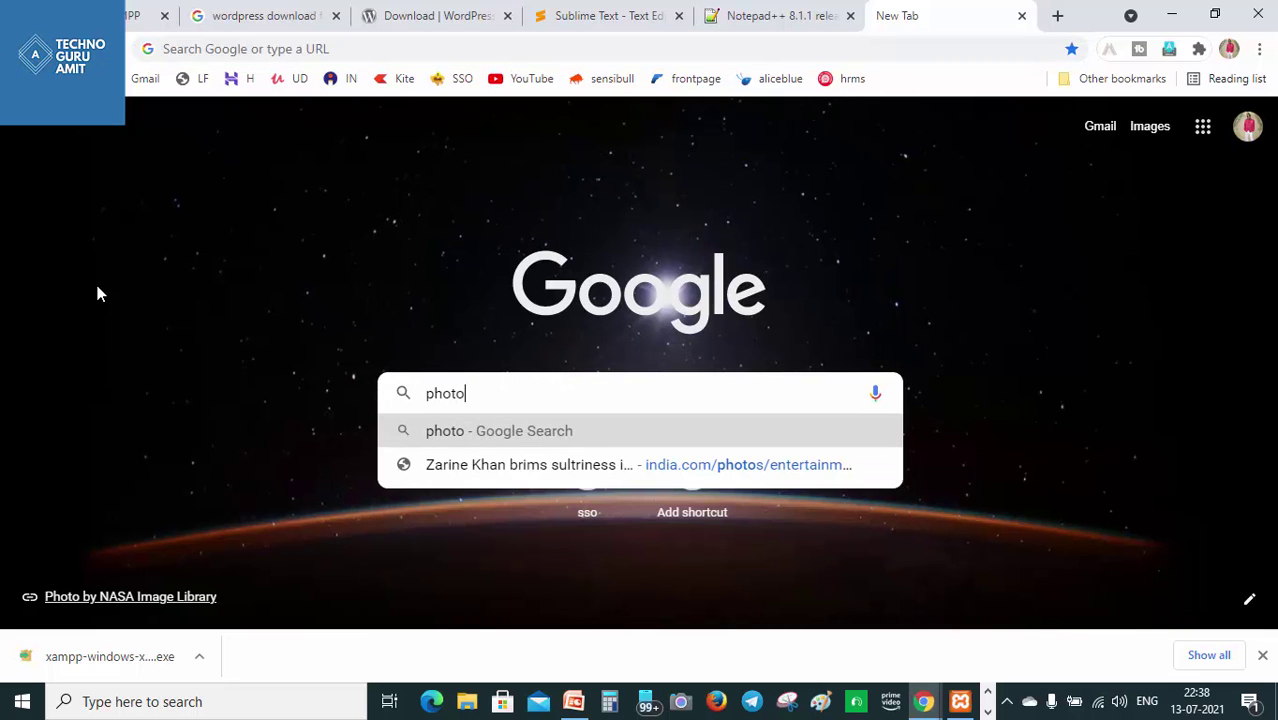
pyautogui.write('ppa')
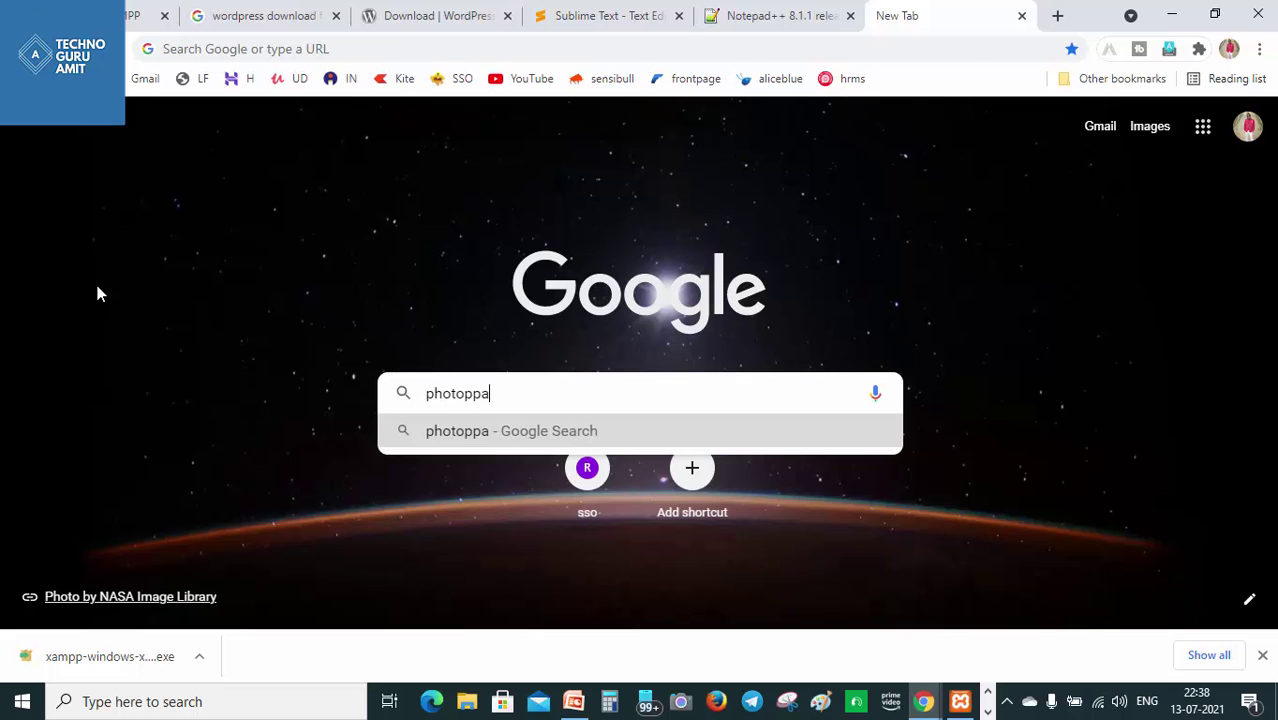
pyautogui.press('Return')
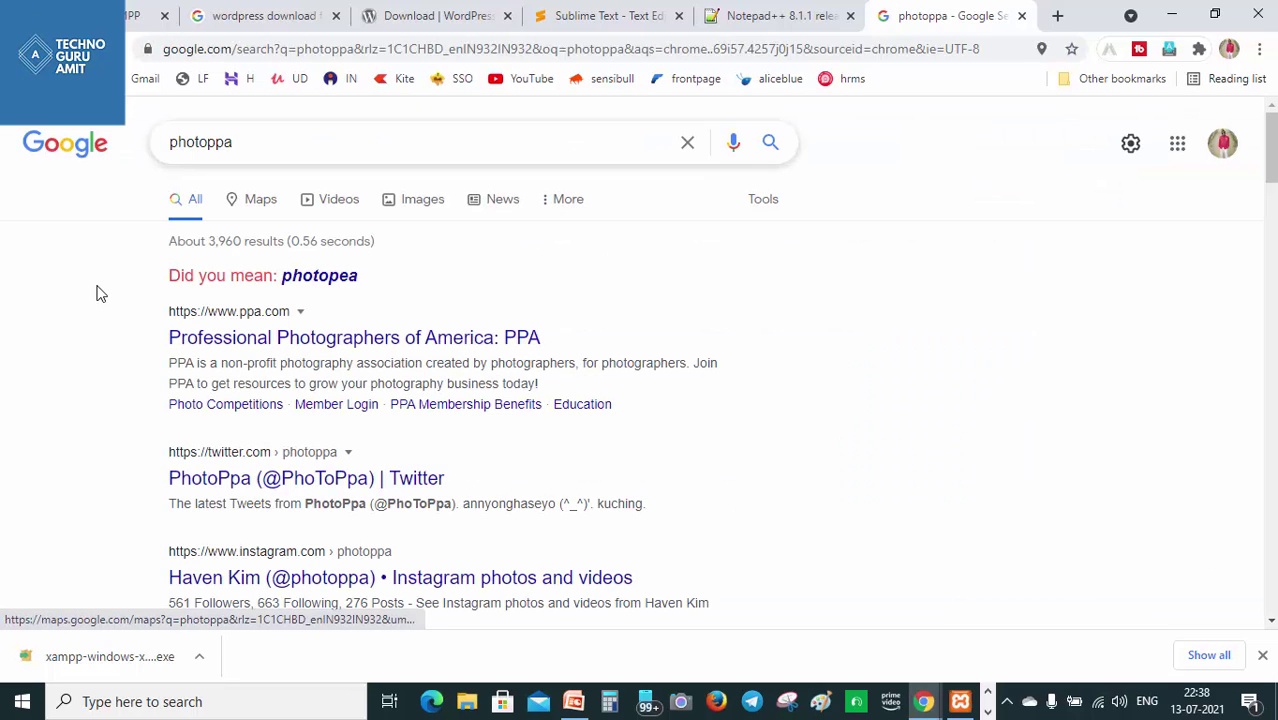
pyautogui.press('BackSpace')
pyautogui.press('BackSpace')
pyautogui.write('ea')
pyautogui.press('Return')
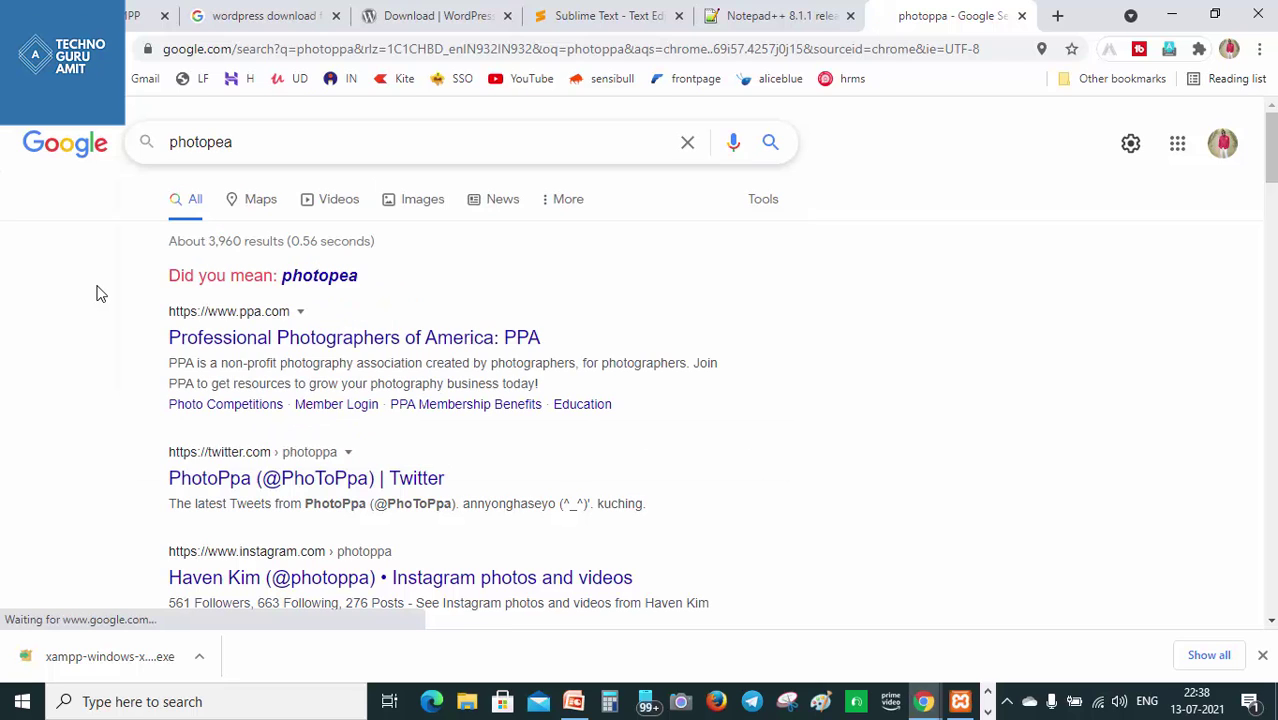
# - Open the "Photopea | Online Photo Editor" search result in a new tab and switch to it
pyautogui.rightClick(262, 304)
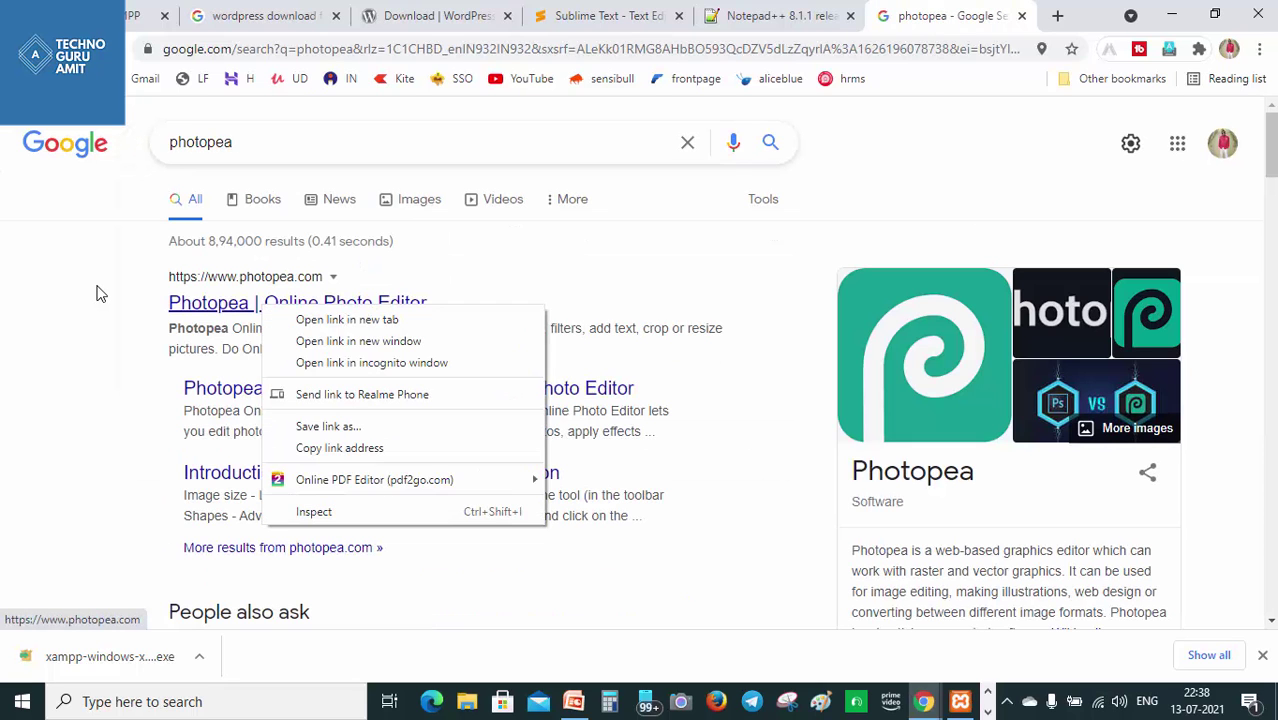
pyautogui.press('Down')
pyautogui.press('Return')
pyautogui.hotkey('ctrl', 'Tab')
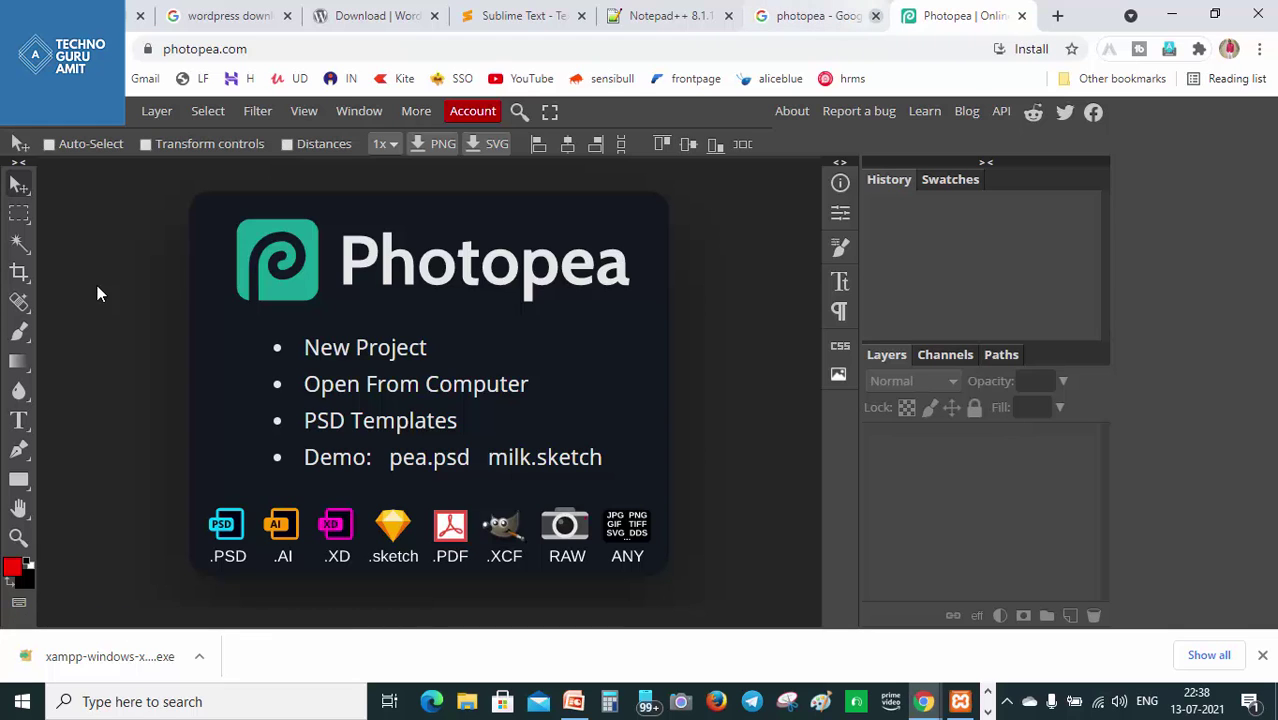
# - Leave the Photopea page and switch to PowerPoint to view the "Requirements For WordPress Course" slide
pyautogui.hotkey('ctrl', 'shift', 'Tab')
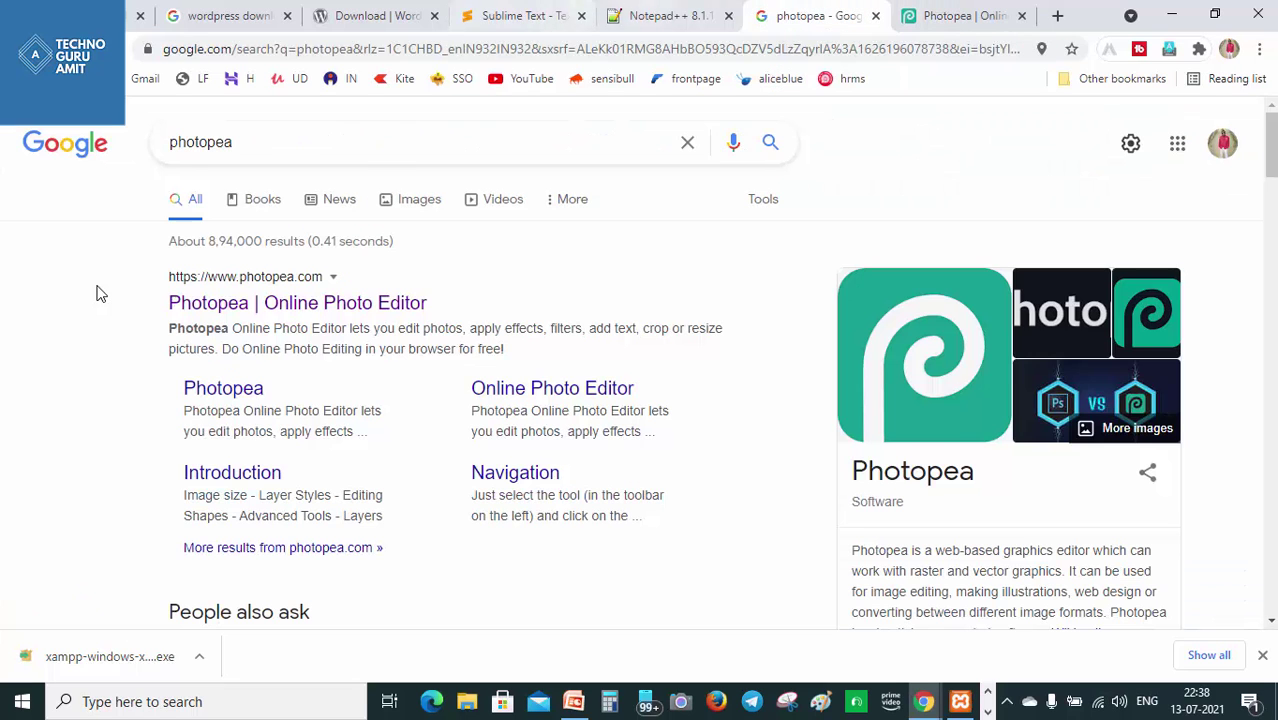
pyautogui.hotkey('ctrl', 'shift', 'Tab')
pyautogui.hotkey('alt', 'Tab')
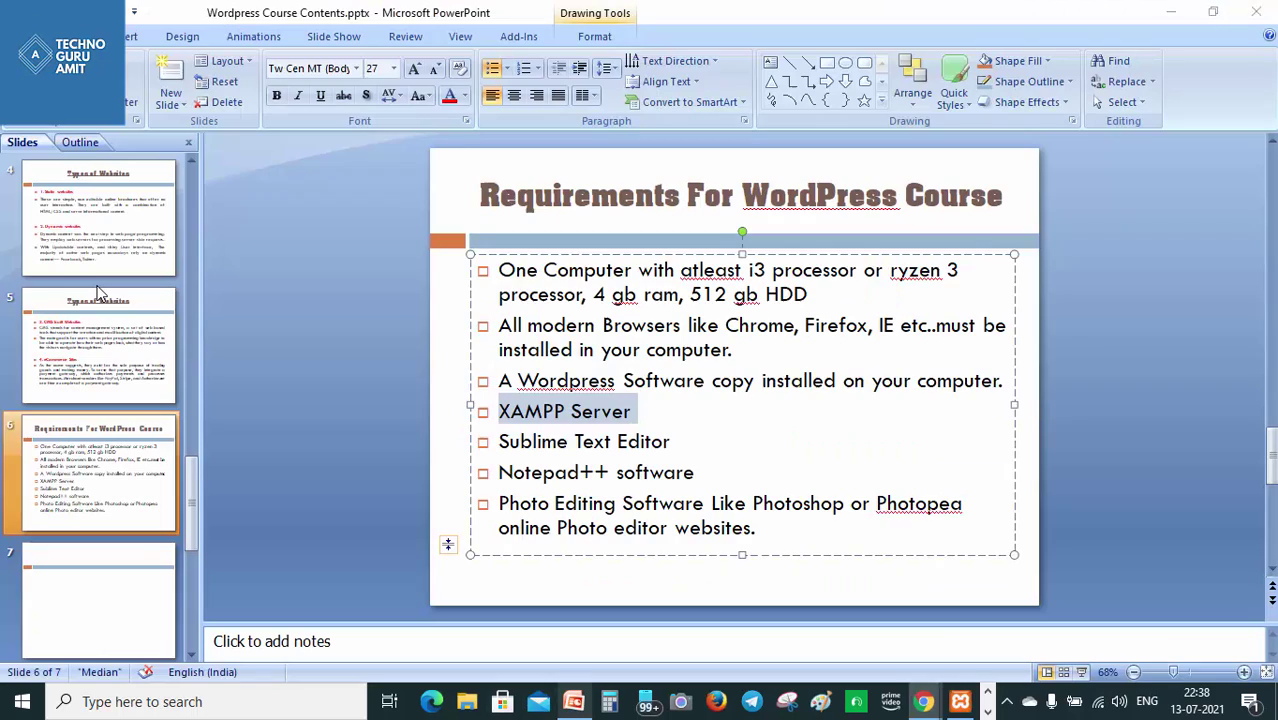